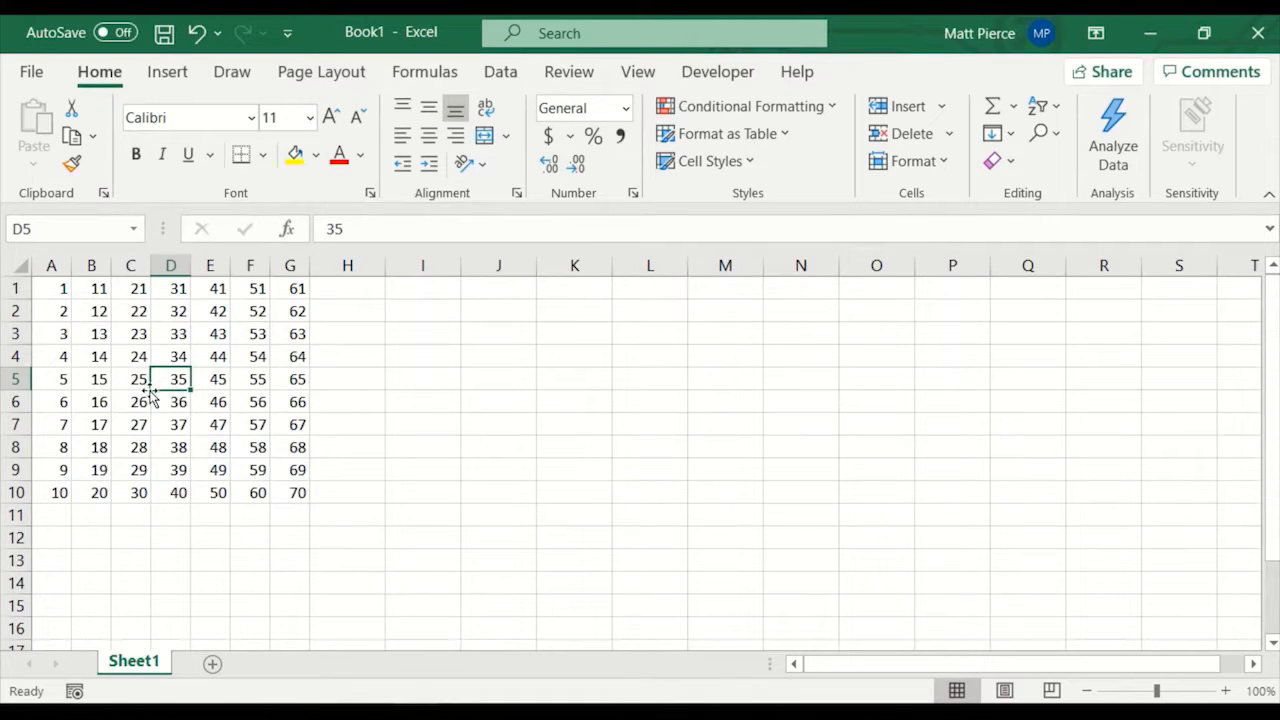
# - Copy the value in cell F5 and paste it into cells K1 and K2
pyautogui.click(251, 380)
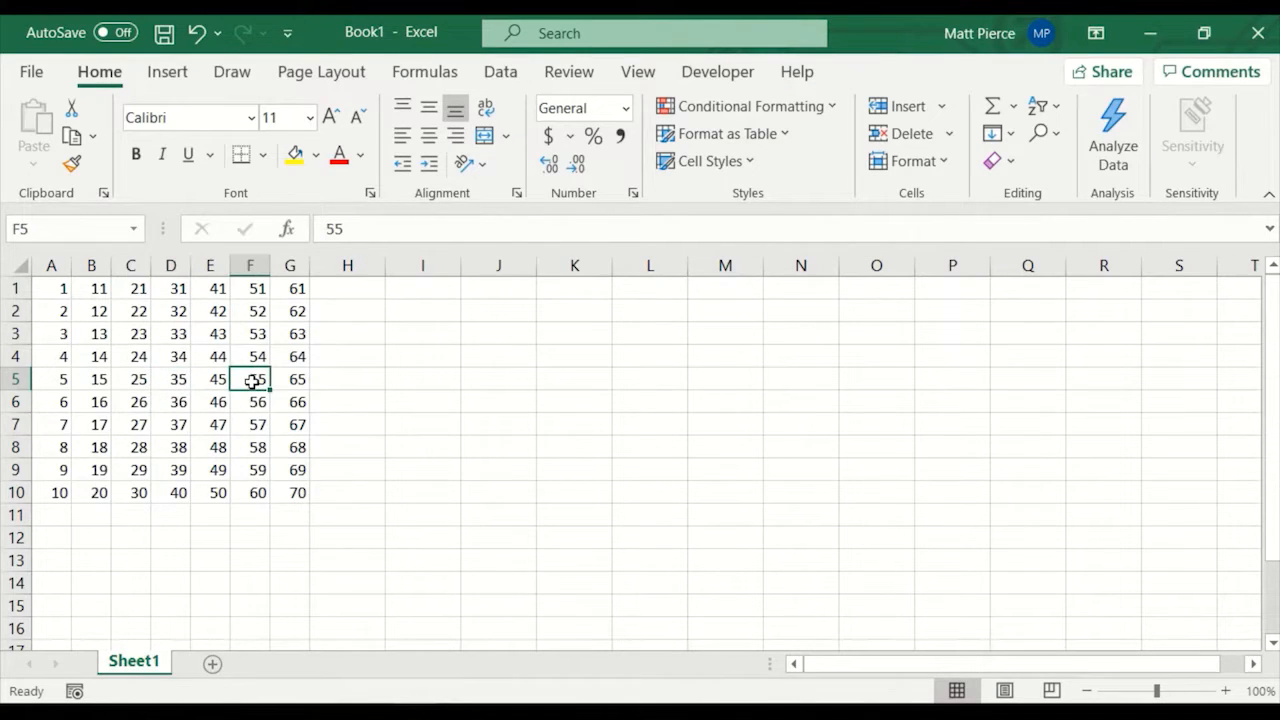
pyautogui.rightClick(251, 380)
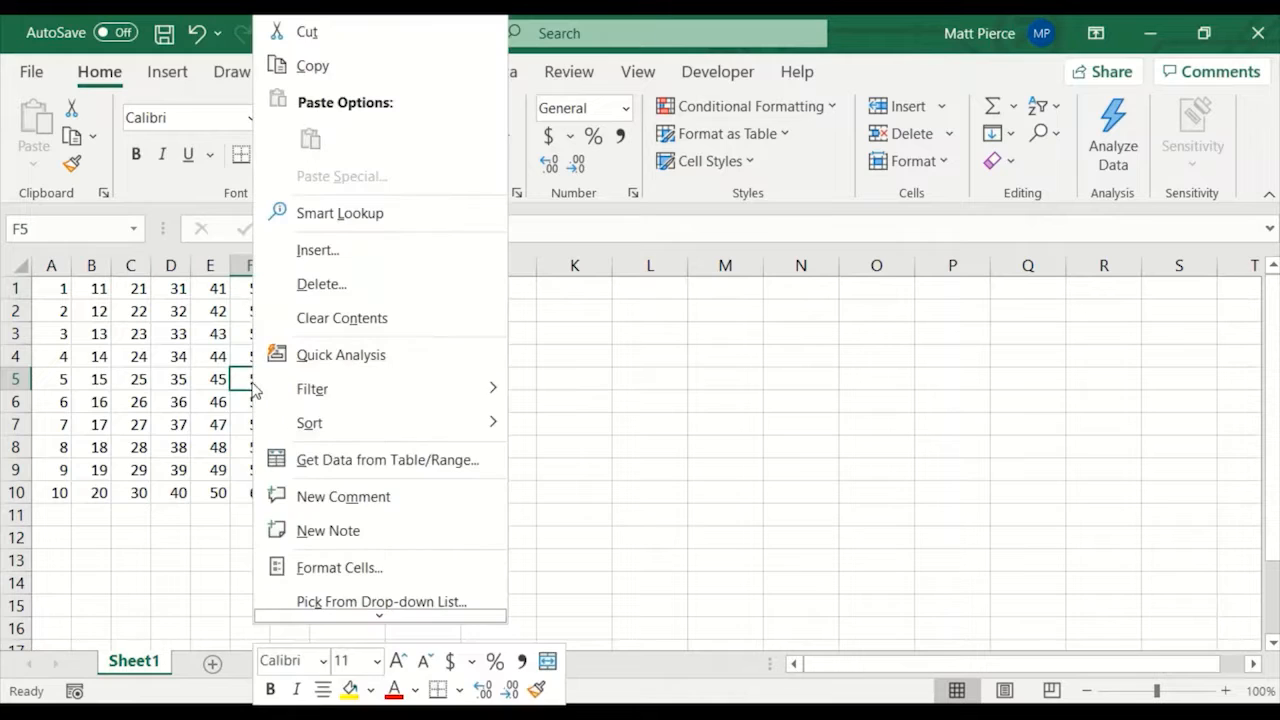
pyautogui.click(312, 65)
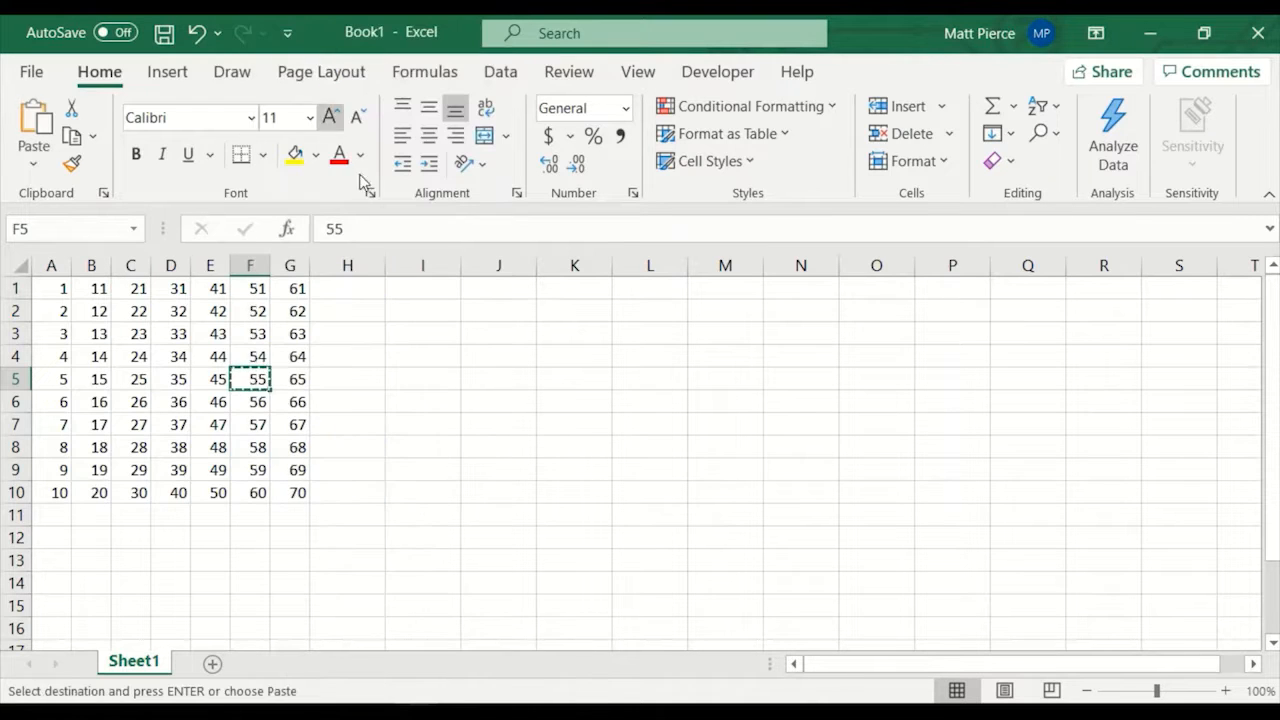
pyautogui.click(577, 289)
pyautogui.rightClick(578, 294)
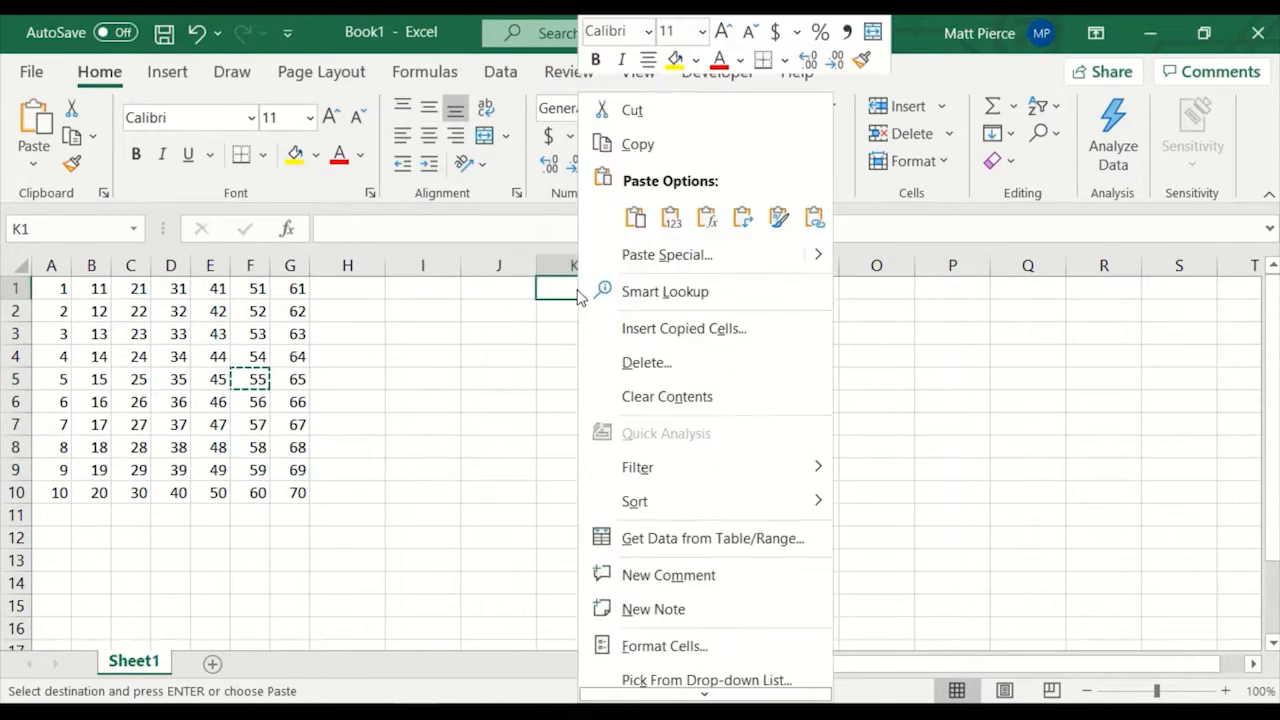
pyautogui.click(634, 219)
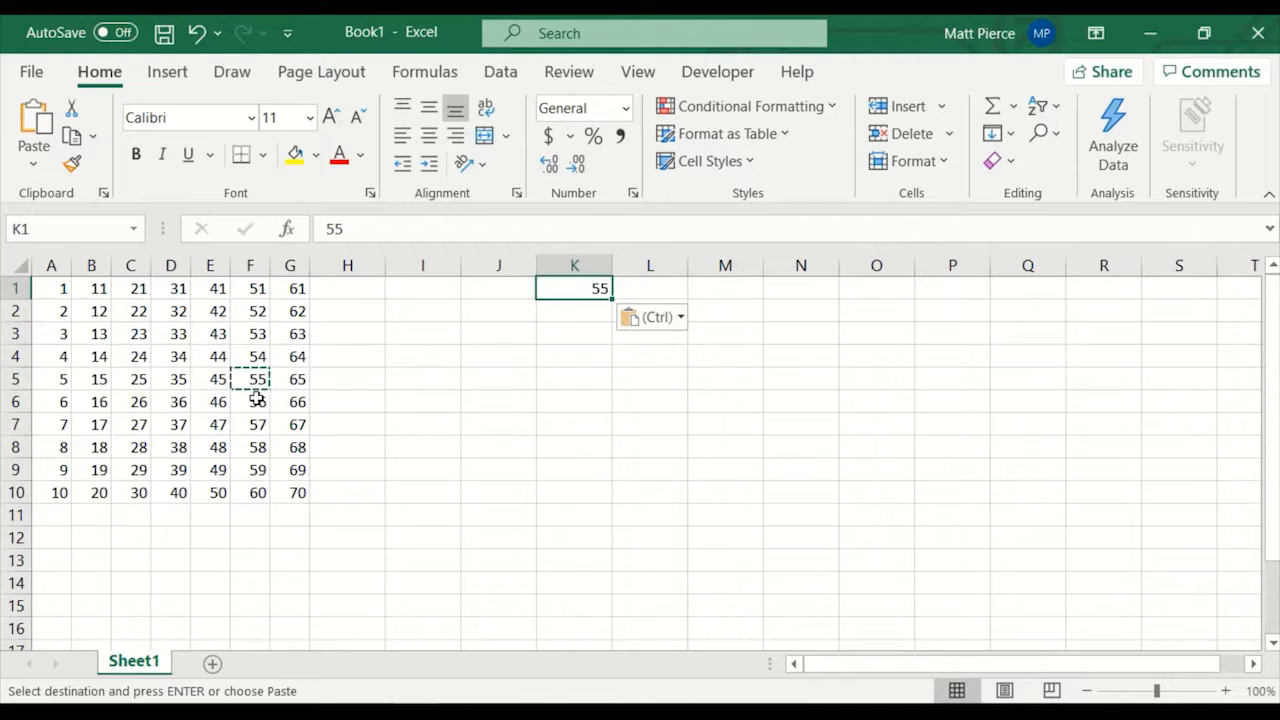
pyautogui.click(570, 314)
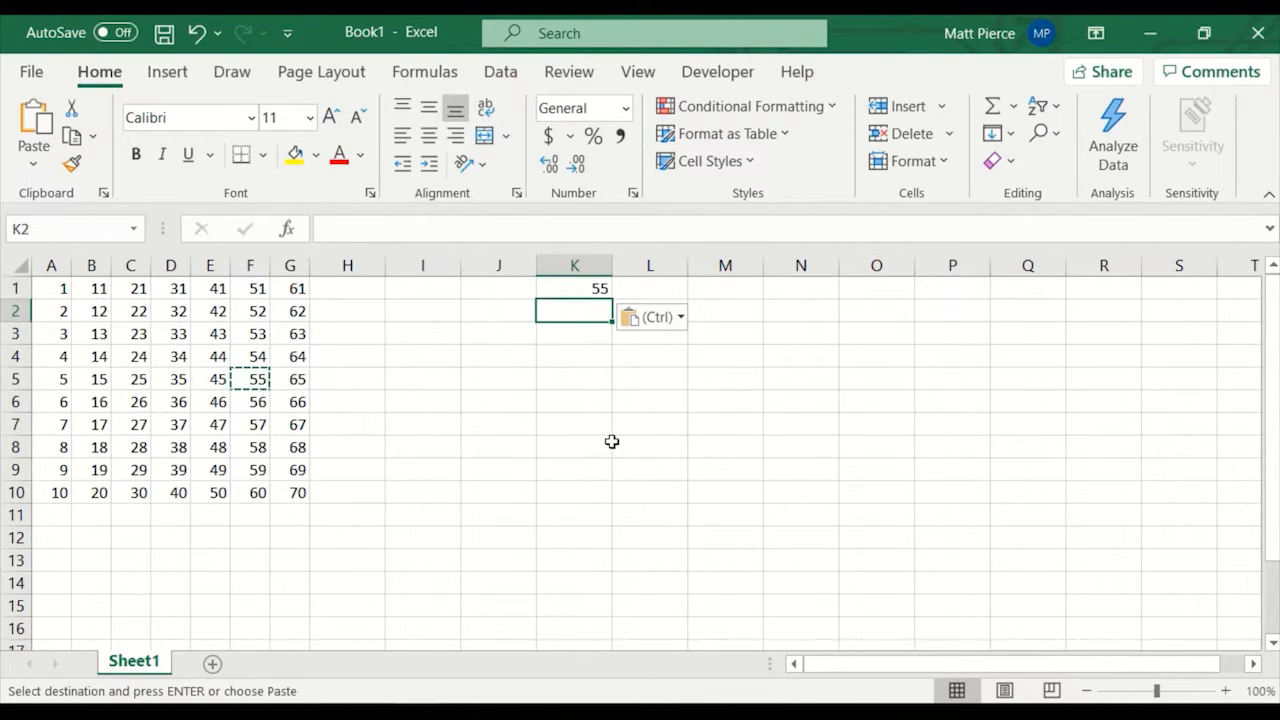
pyautogui.write('55')
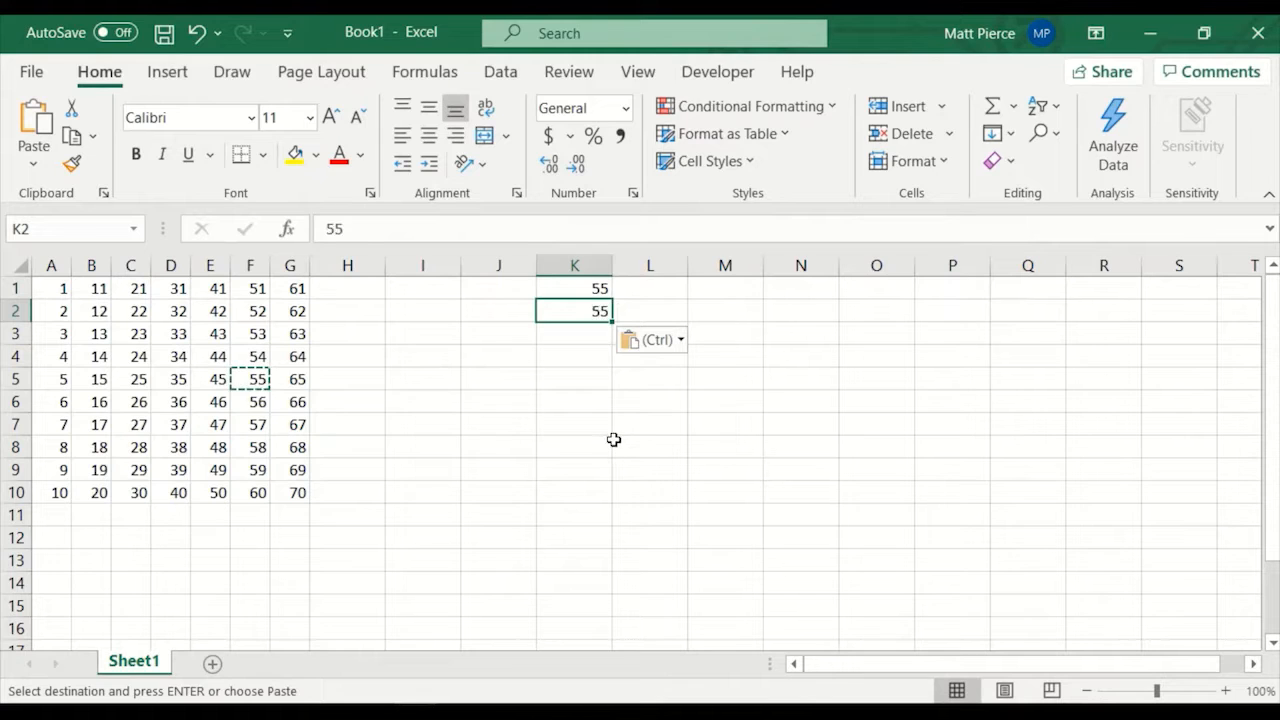
# - Paste the copied F5 value into the range M1:M11
pyautogui.click(729, 288)
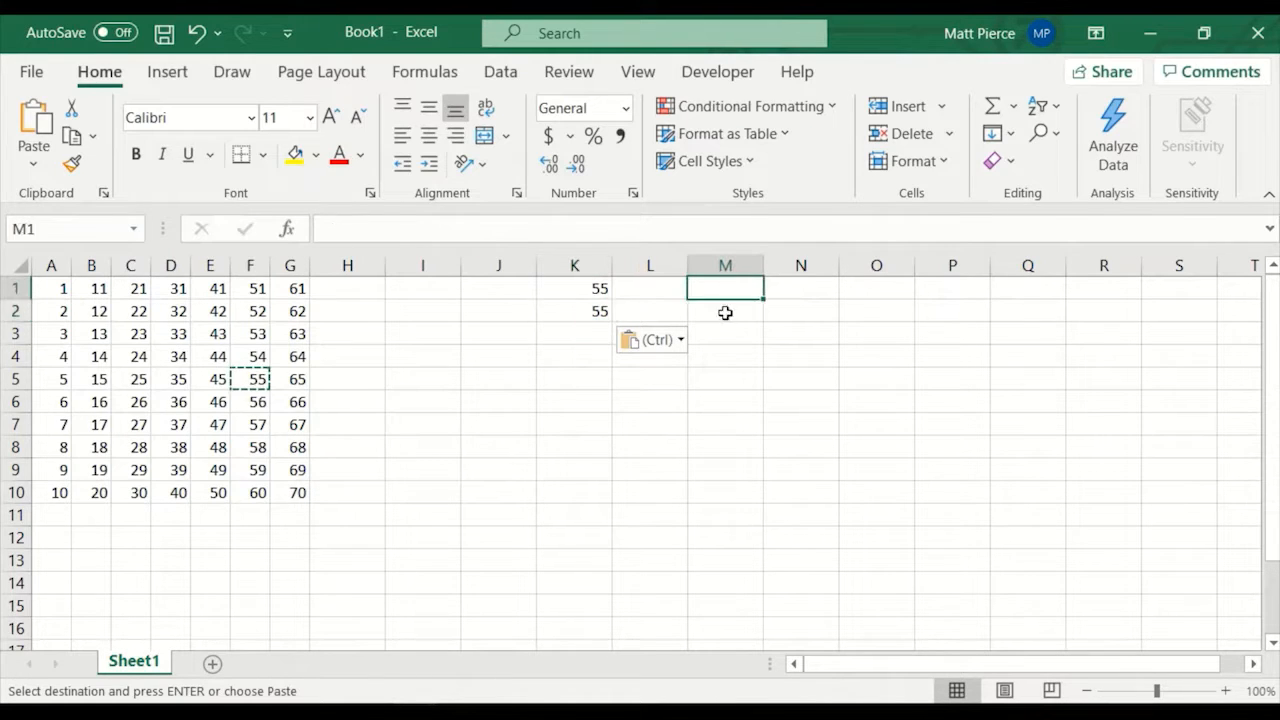
pyautogui.moveTo(725, 313); pyautogui.dragTo(698, 521)
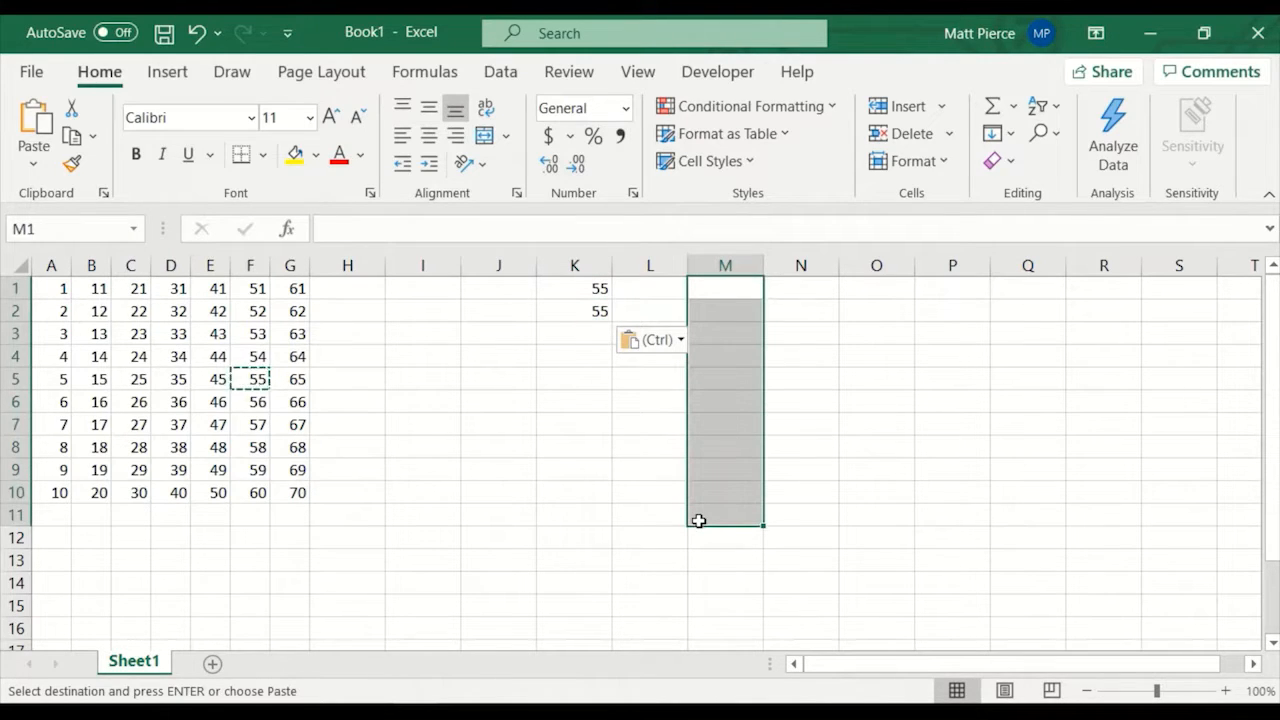
pyautogui.hotkey('ctrl', 'v')
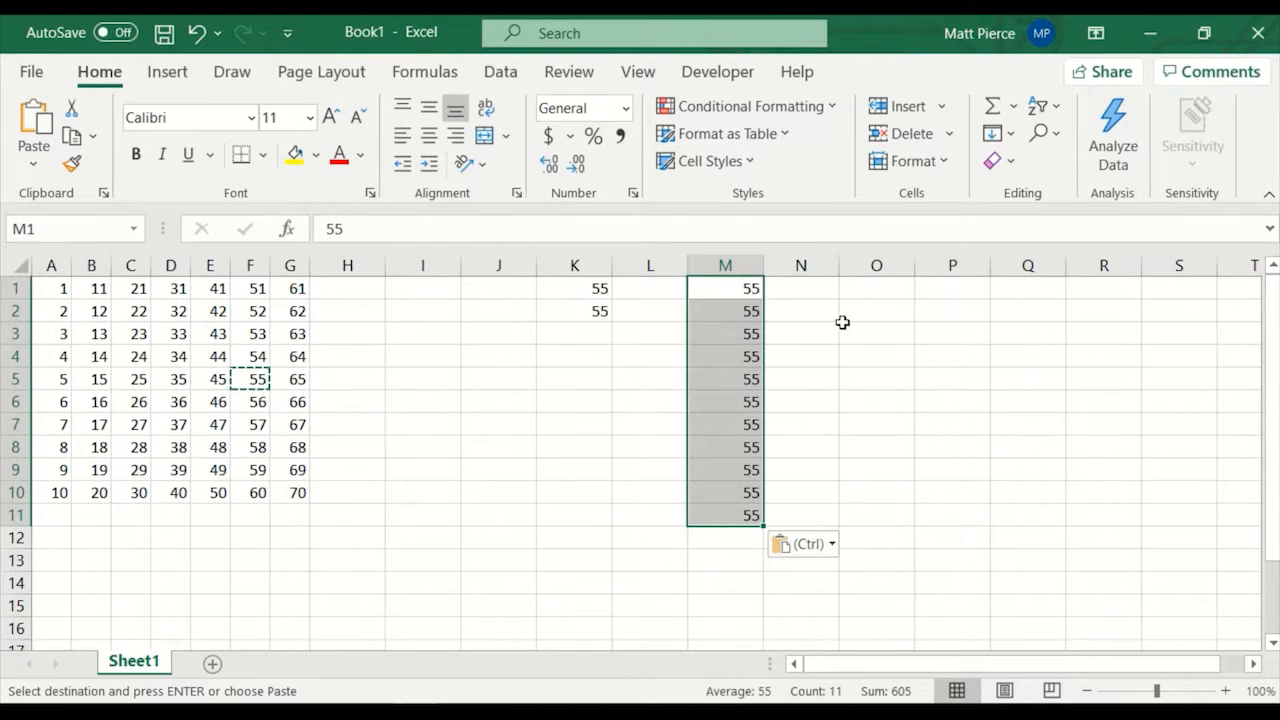
# - Paste the copied F5 value into the range N1:N11 as well
pyautogui.click(824, 285)
pyautogui.moveTo(824, 285); pyautogui.dragTo(816, 512)
pyautogui.rightClick(797, 357)
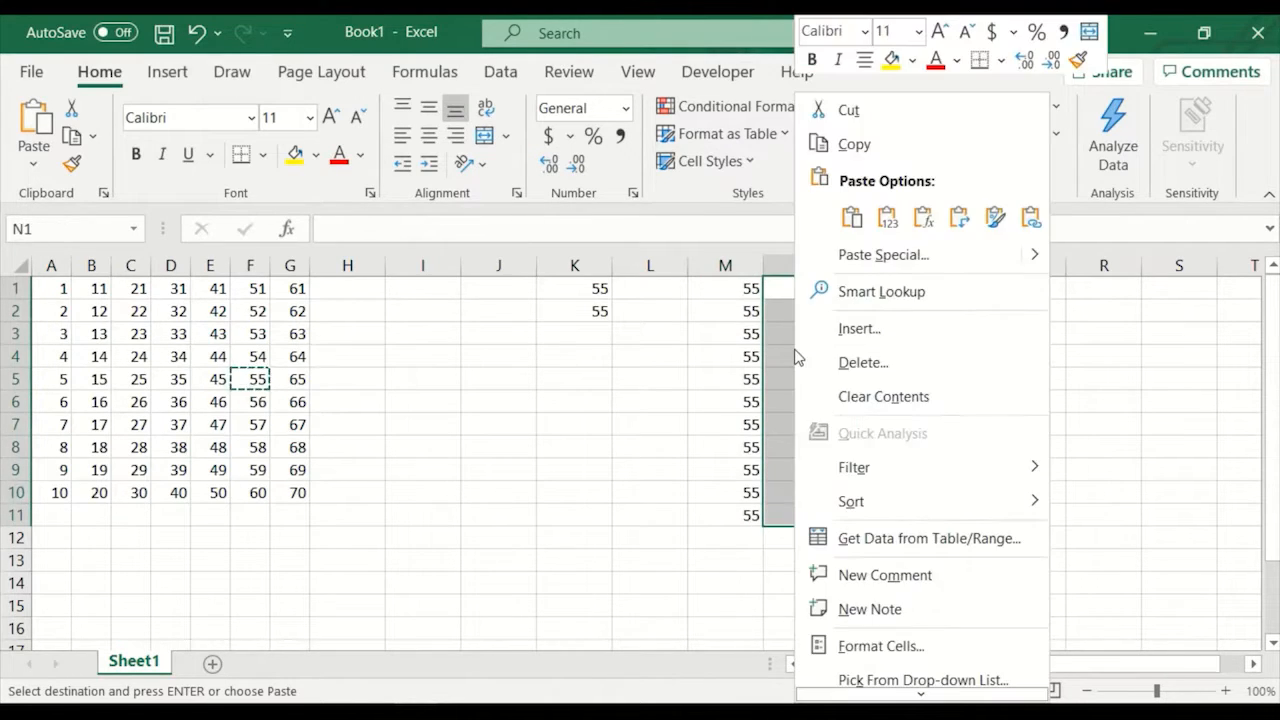
pyautogui.click(851, 216)
pyautogui.click(872, 360)
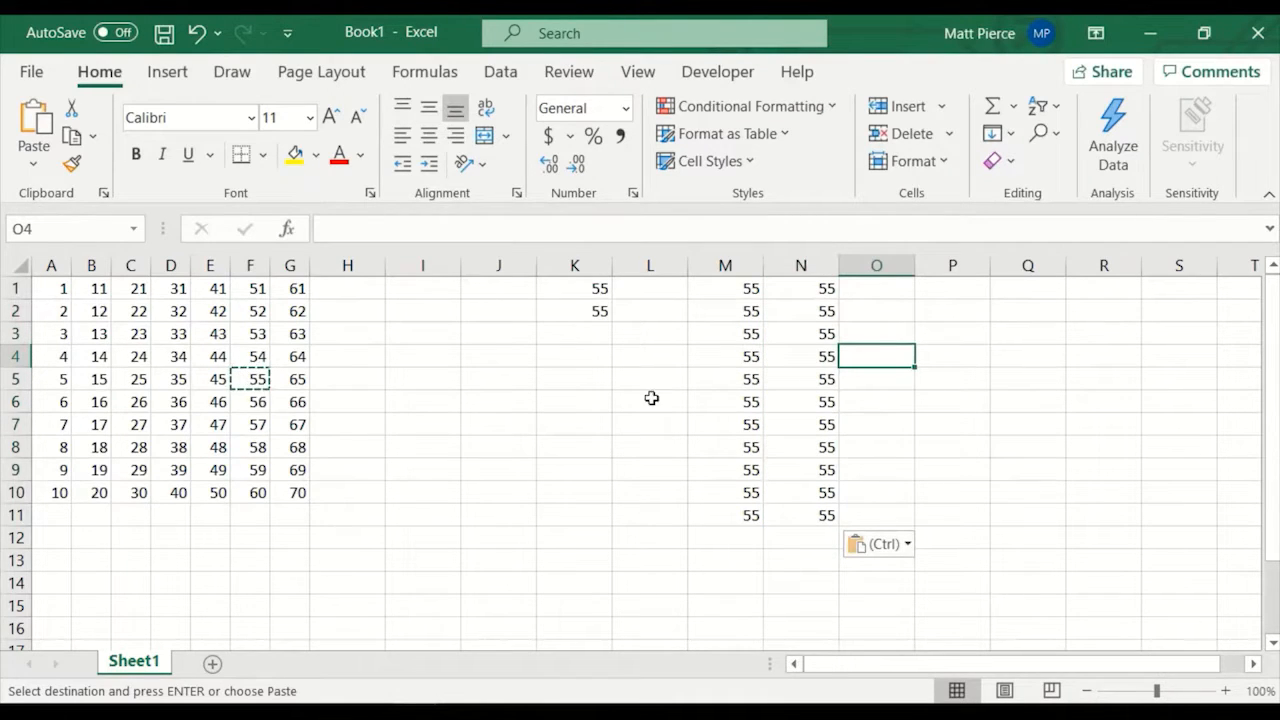
# - Undo the pastes of the F5 value in columns K, M and N
pyautogui.moveTo(734, 287); pyautogui.dragTo(731, 534)
pyautogui.click(814, 358)
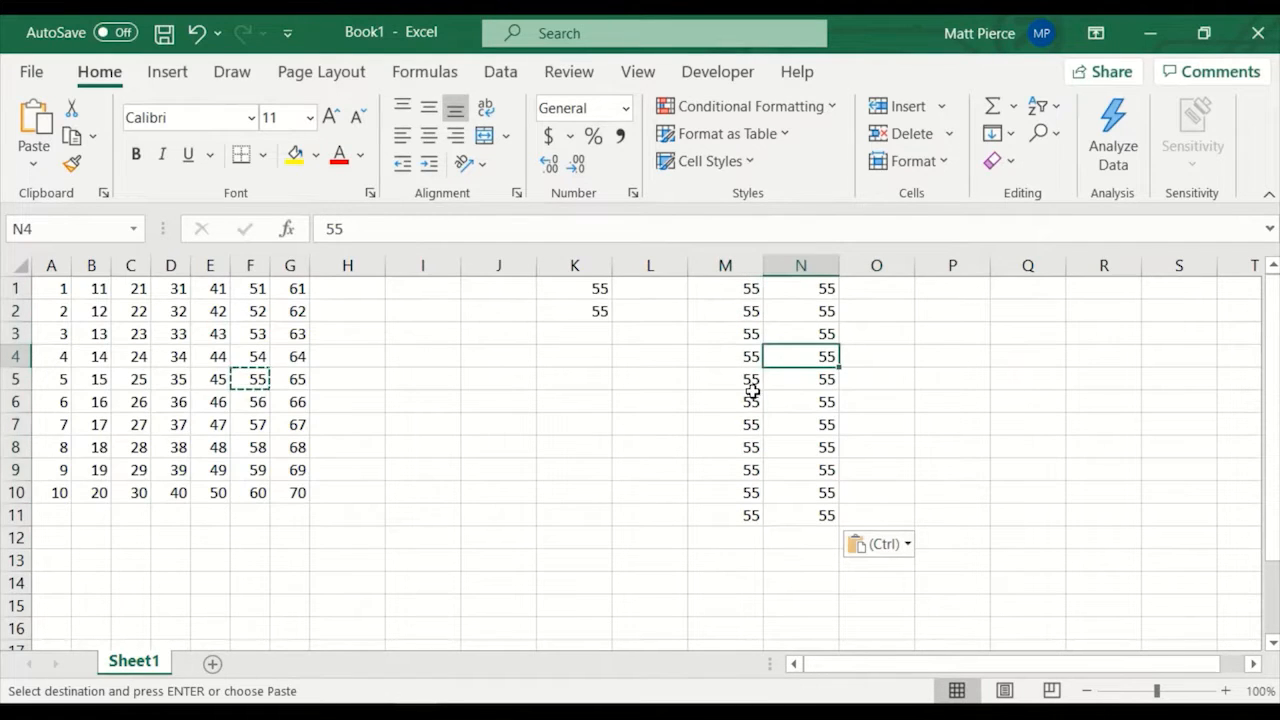
pyautogui.hotkey('ctrl', 'z')
pyautogui.hotkey('ctrl', 'z')
pyautogui.hotkey('ctrl', 'z')
pyautogui.hotkey('ctrl', 'z')
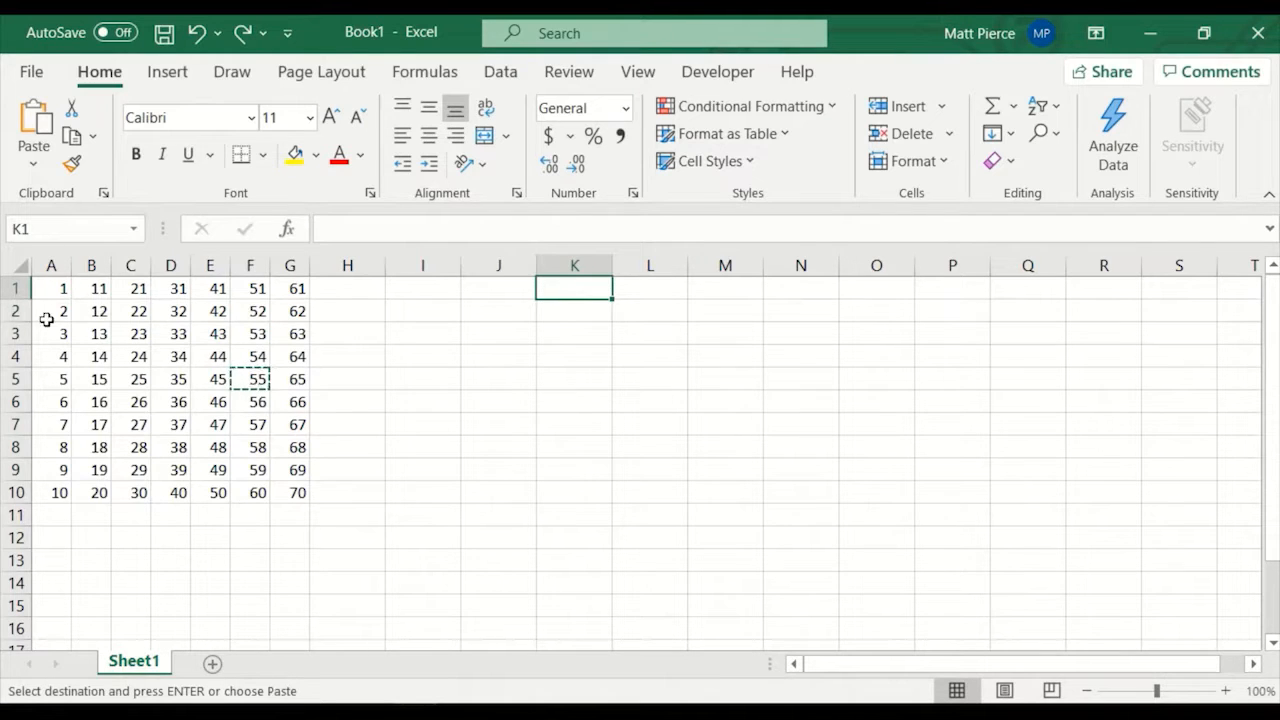
# - Copy the range B2:F9 and paste the block with its upper-left cell at K1
pyautogui.moveTo(49, 286); pyautogui.dragTo(94, 466)
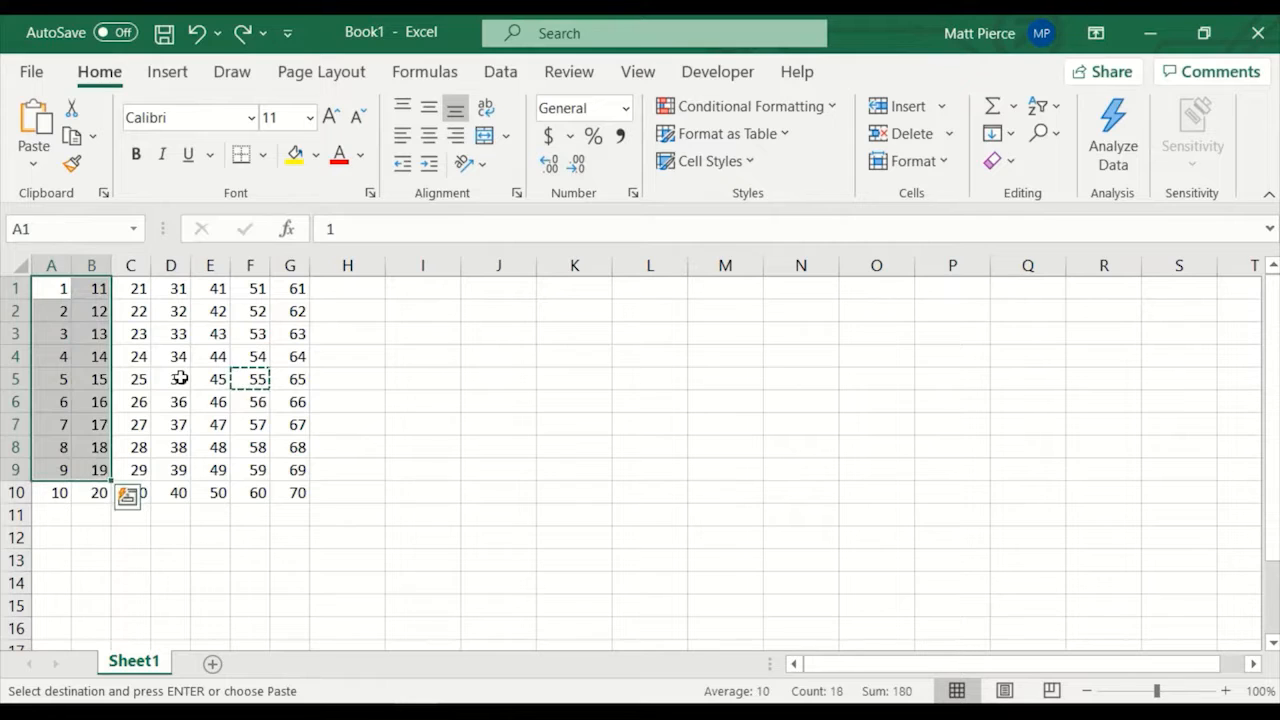
pyautogui.click(180, 378)
pyautogui.moveTo(97, 314); pyautogui.dragTo(244, 471)
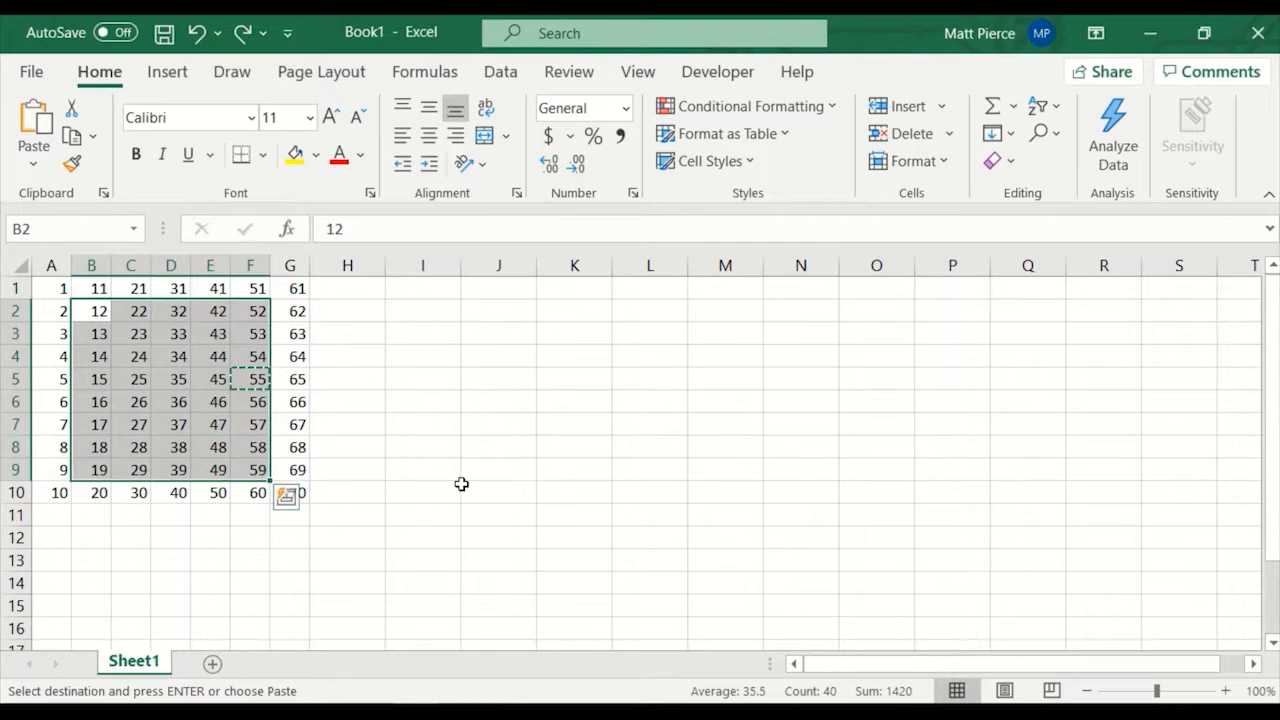
pyautogui.hotkey('ctrl', 'c')
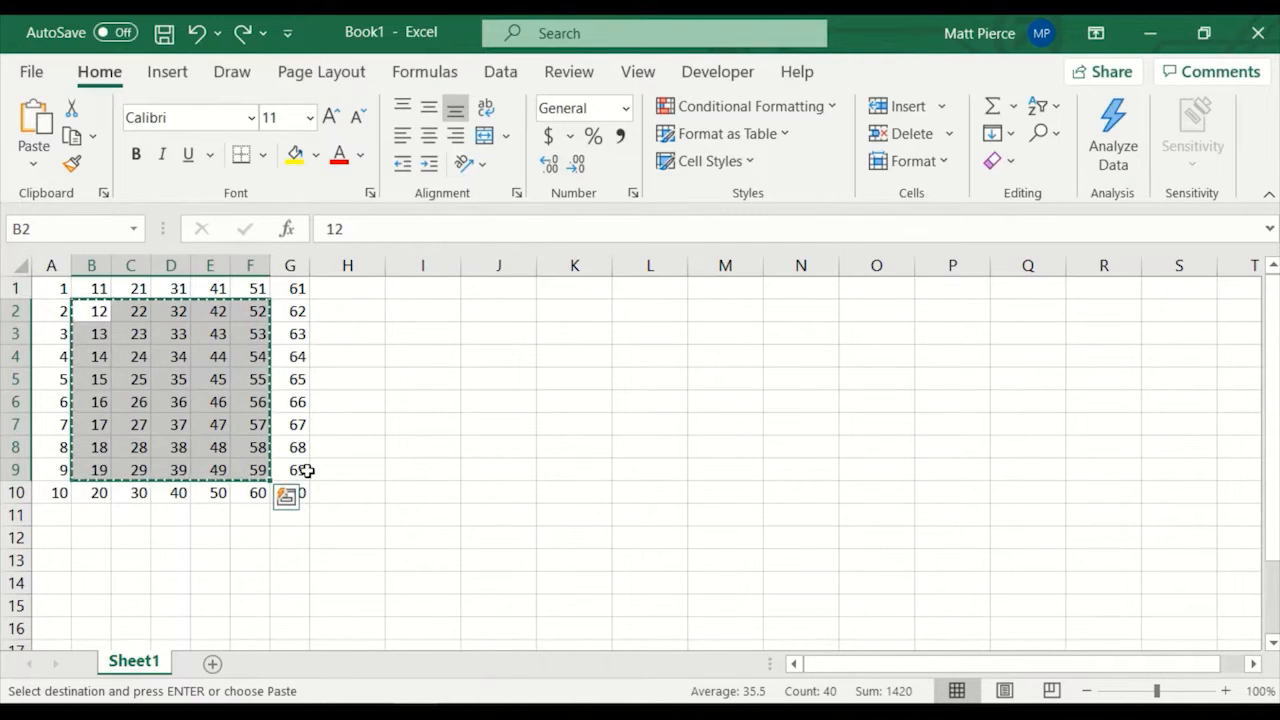
pyautogui.rightClick(106, 366)
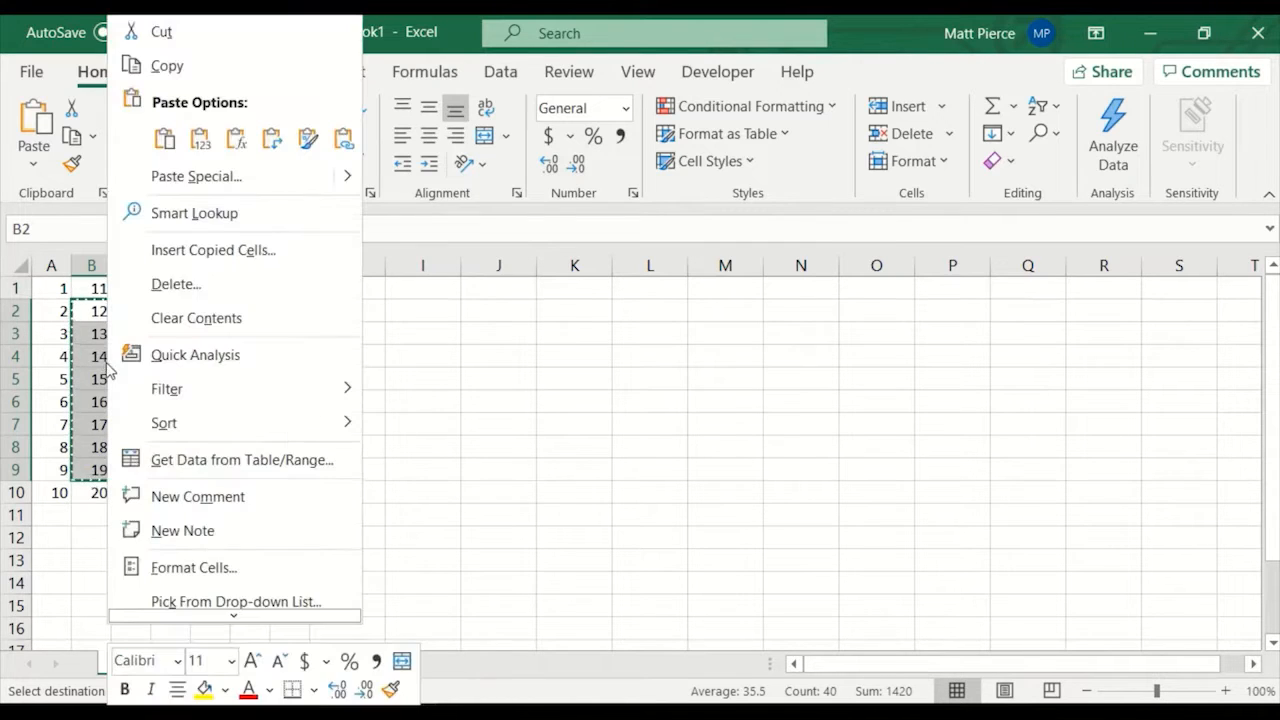
pyautogui.click(500, 309)
pyautogui.click(566, 291)
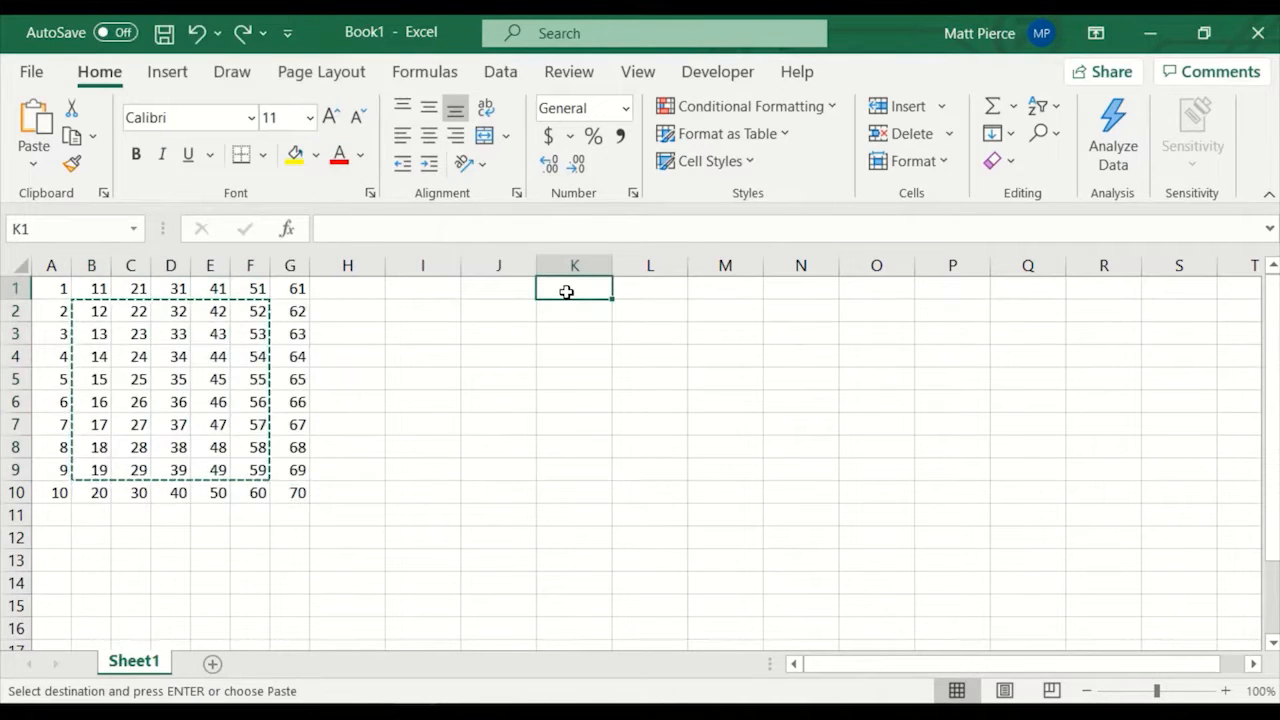
pyautogui.rightClick(566, 291)
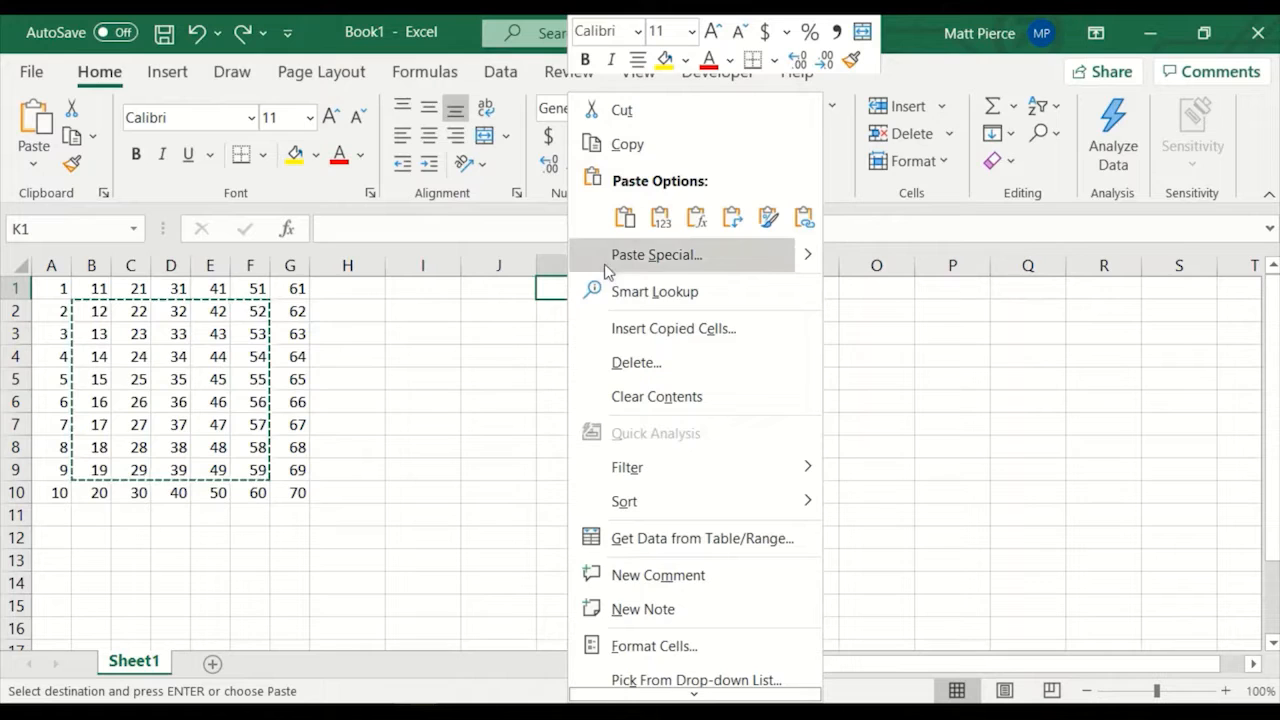
pyautogui.click(622, 216)
# - Paste the copied block again starting at cell K10 and undo that paste
pyautogui.click(592, 492)
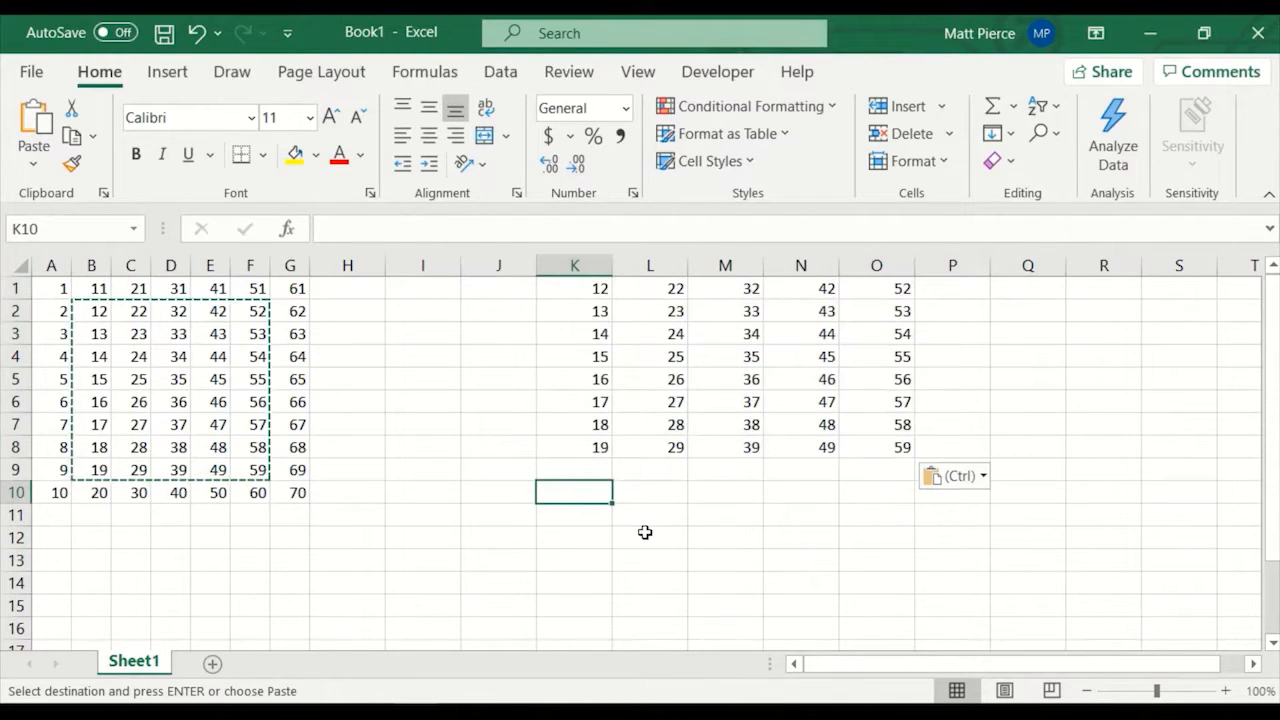
pyautogui.hotkey('ctrl', 'v')
pyautogui.hotkey('ctrl', 'z')
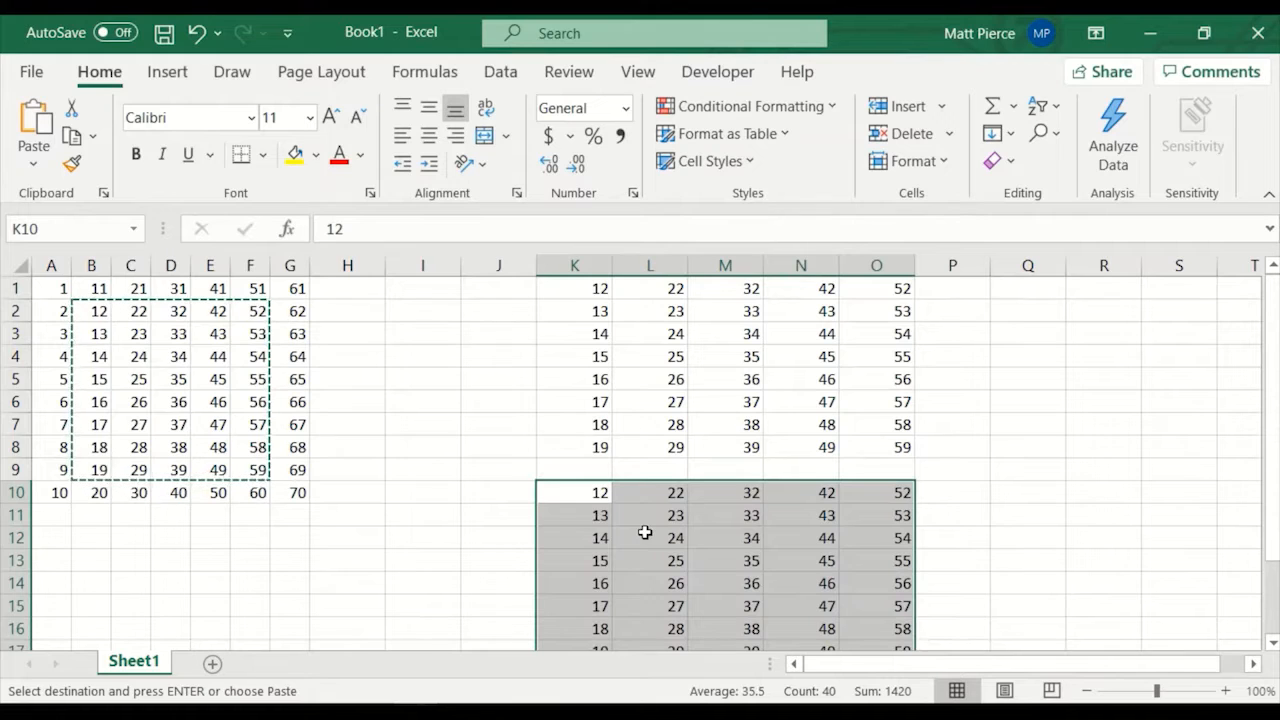
pyautogui.hotkey('ctrl', 'z')
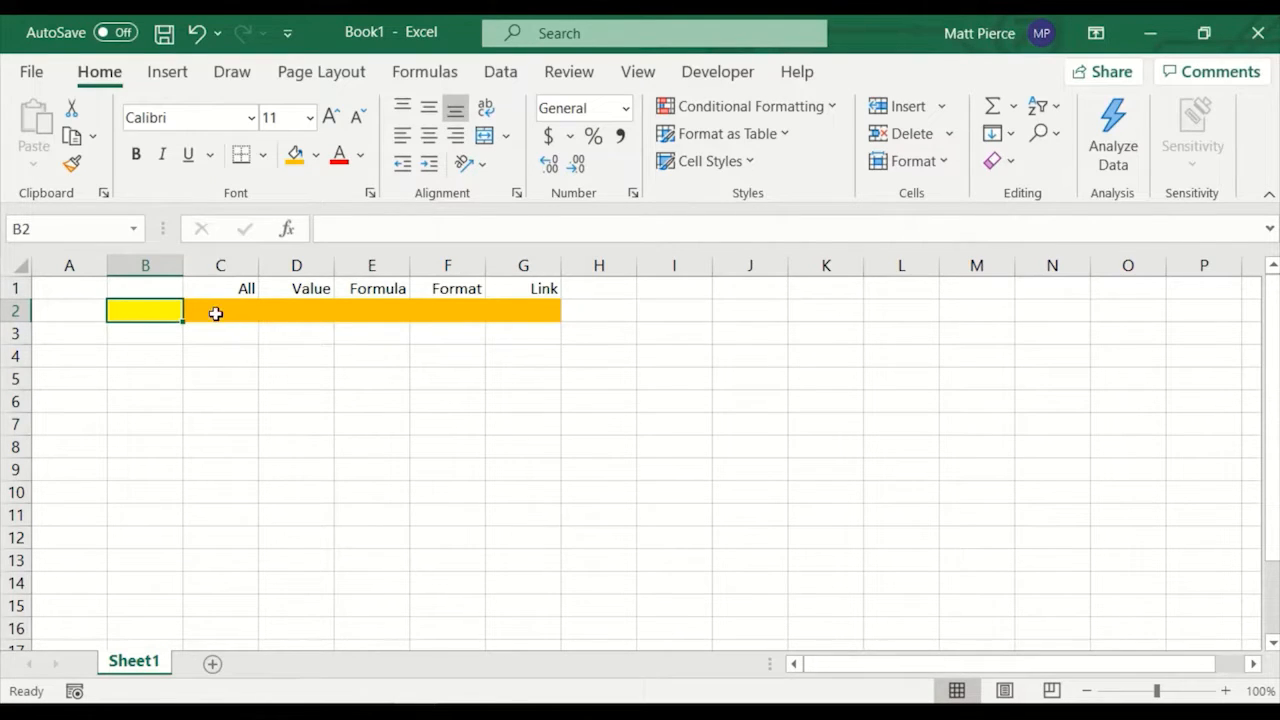
# - Examine the yellow source cell B2 and the orange target cells beneath the All, Value, Formula, Format and Link headers
pyautogui.moveTo(214, 311); pyautogui.dragTo(520, 310)
pyautogui.click(145, 310)
pyautogui.click(243, 288)
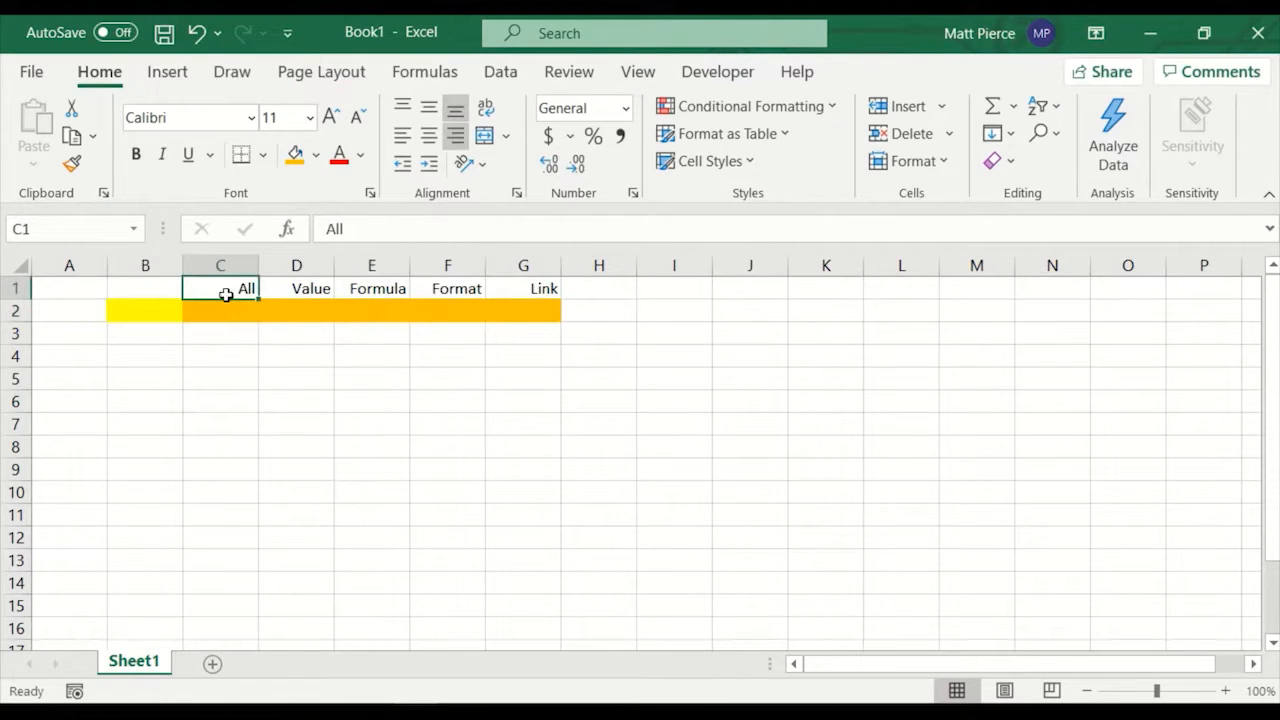
pyautogui.click(230, 313)
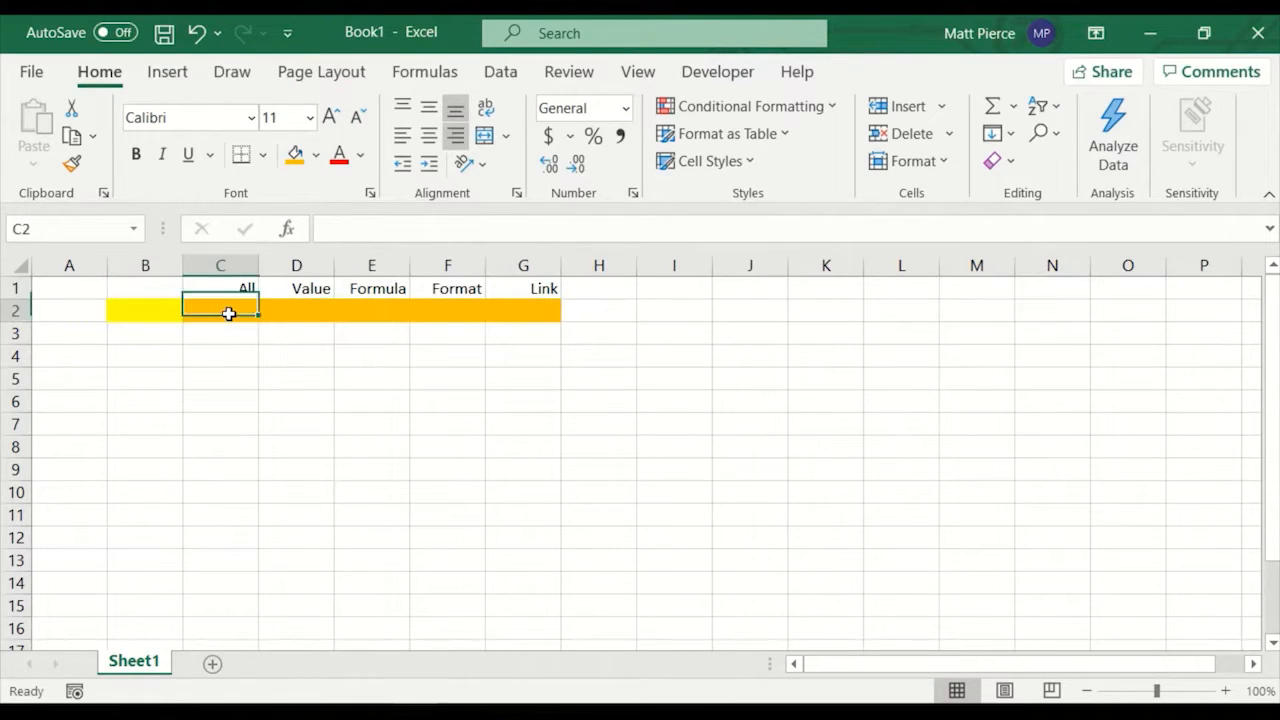
pyautogui.click(294, 289)
pyautogui.click(360, 288)
pyautogui.click(446, 287)
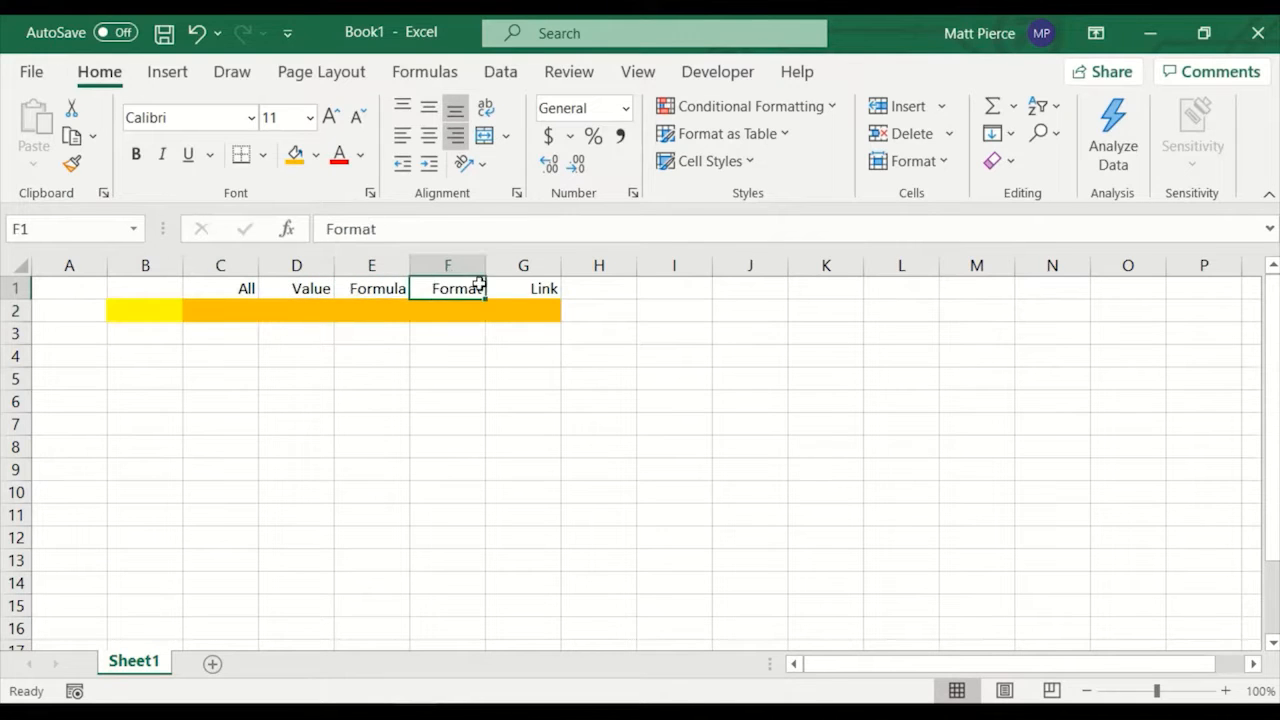
pyautogui.click(532, 288)
# - Enter the formula =2+3 in the yellow cell B2 and make the cell bold
pyautogui.click(162, 314)
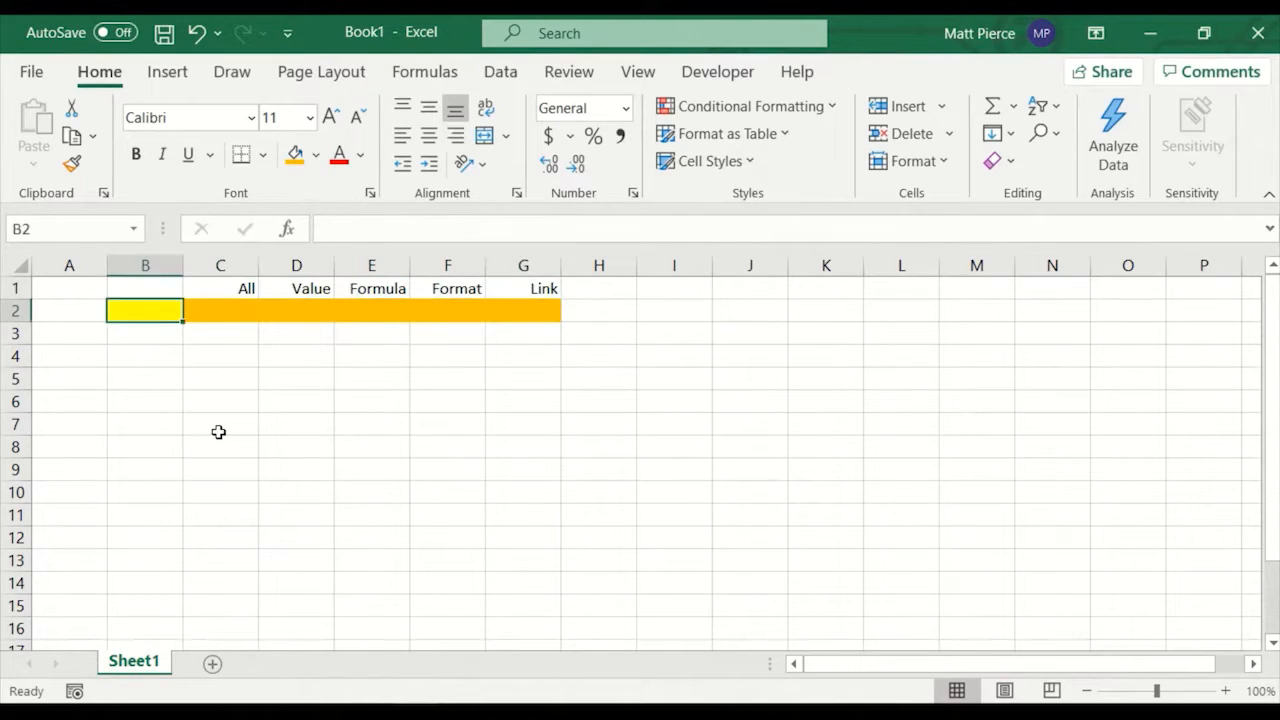
pyautogui.write('=2+3')
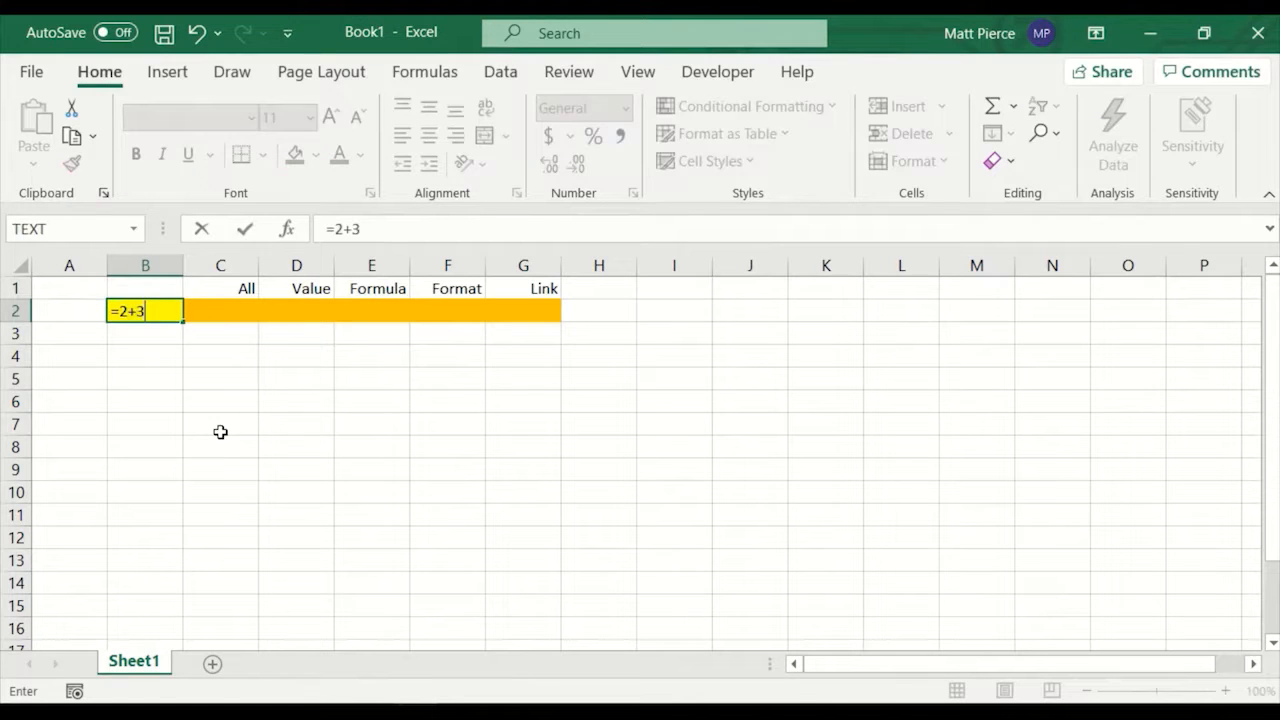
pyautogui.press('Return')
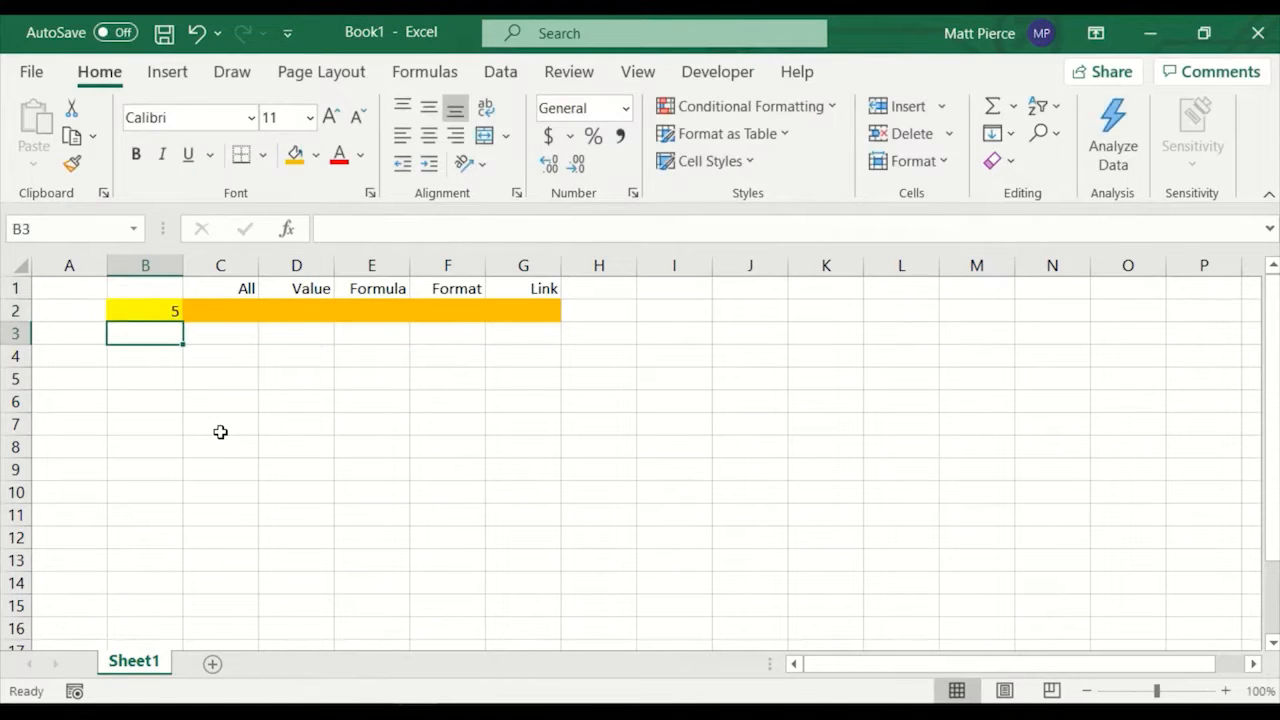
pyautogui.press('Up')
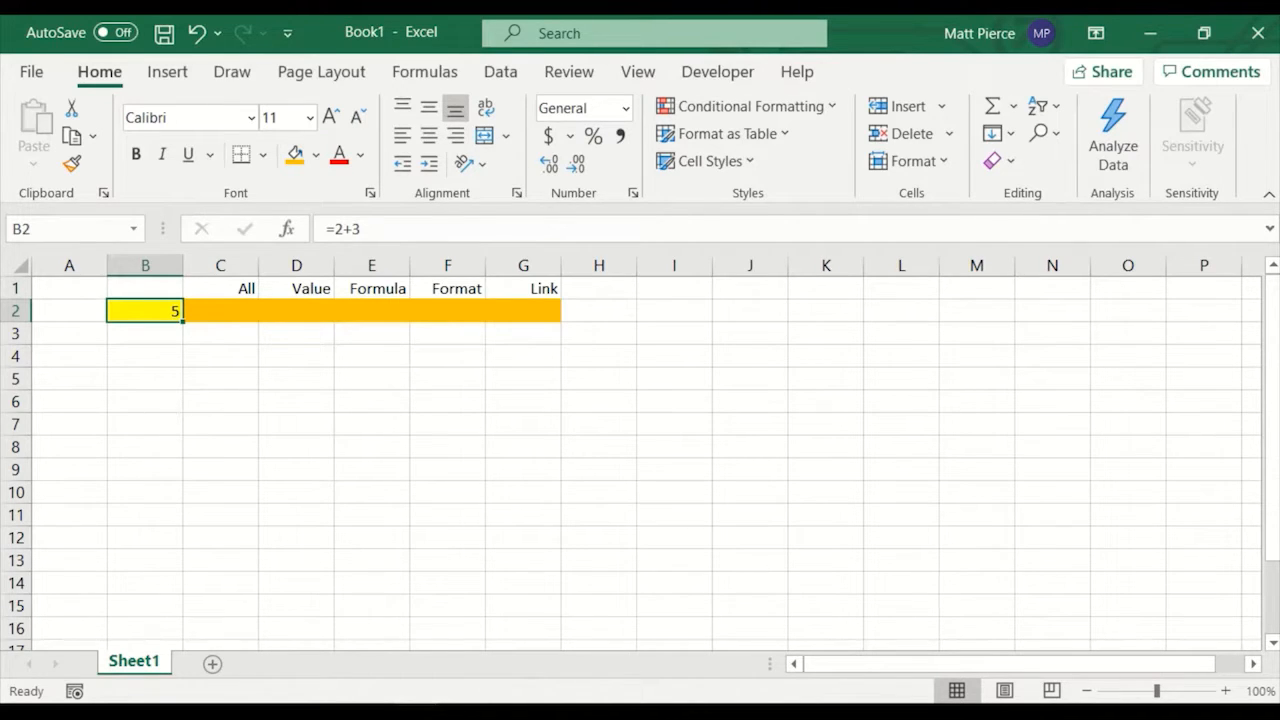
pyautogui.click(143, 313)
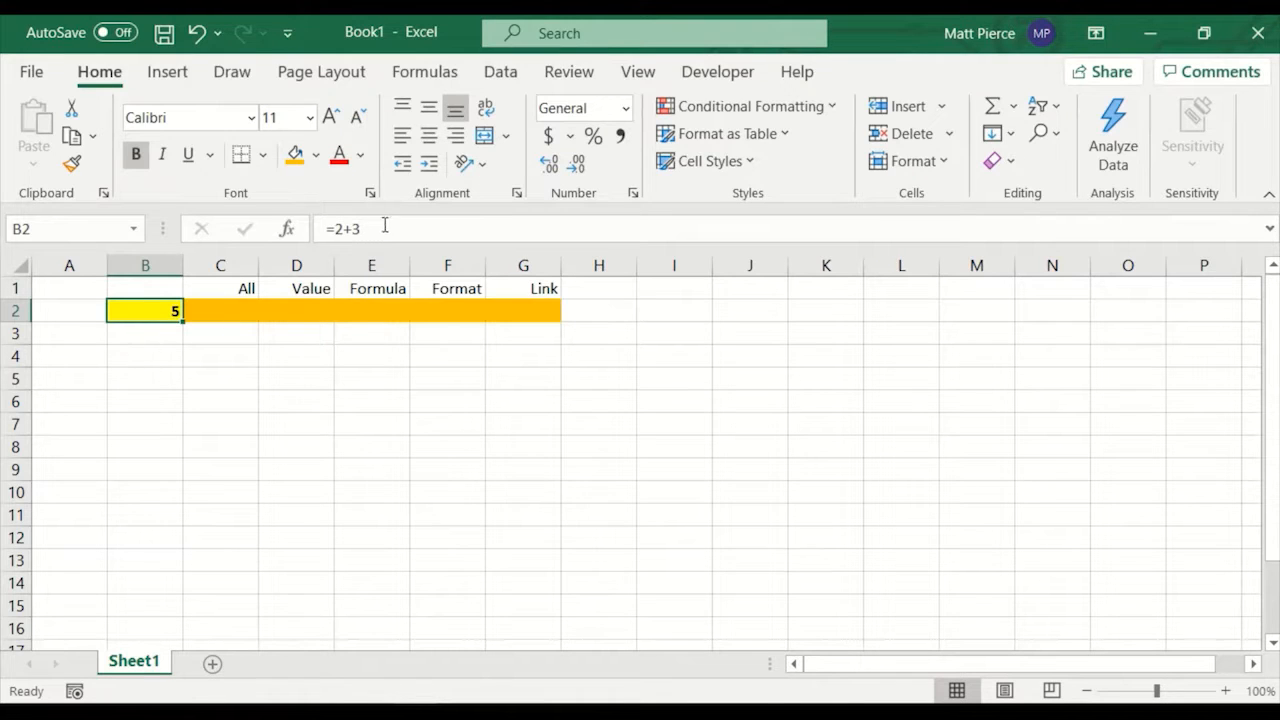
# - Copy cell B2 and paste everything, including formula and formatting, into C2 under the All header
pyautogui.rightClick(137, 315)
pyautogui.click(197, 144)
pyautogui.rightClick(222, 311)
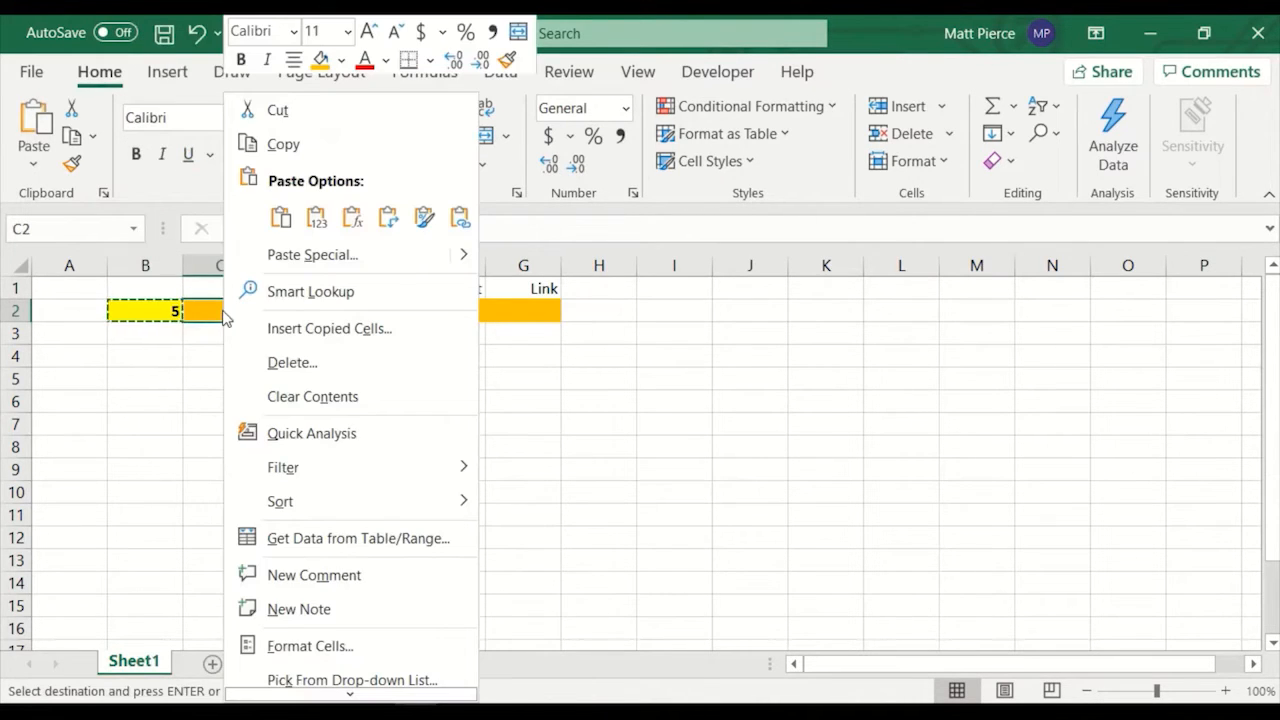
pyautogui.click(279, 219)
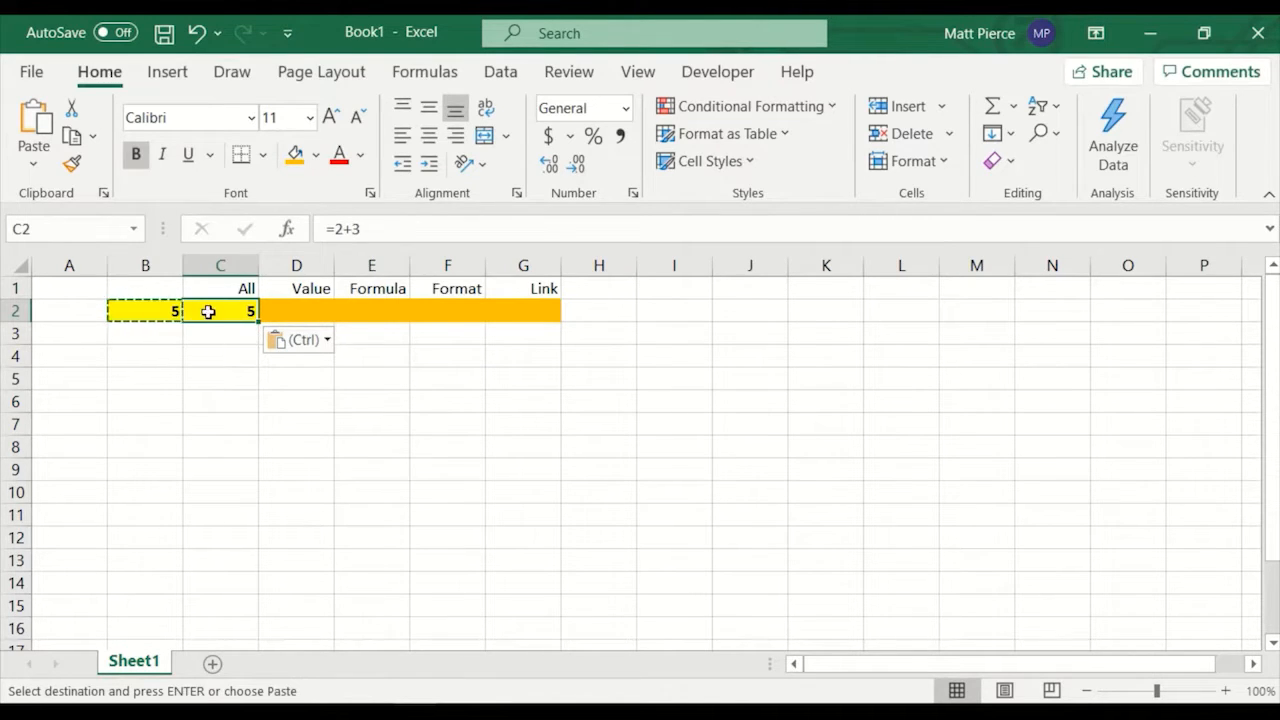
# - Paste only the value of copied cell B2 into D2 under the Value header and check the cell's content
pyautogui.click(291, 311)
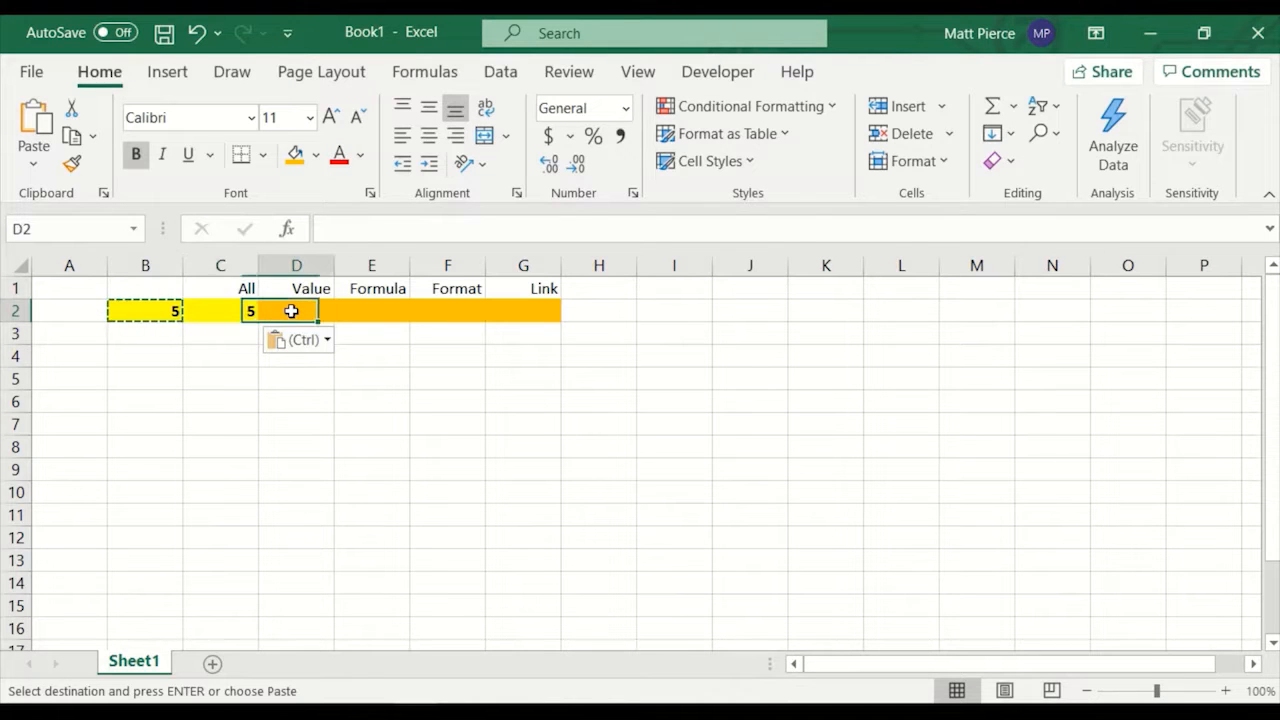
pyautogui.rightClick(291, 311)
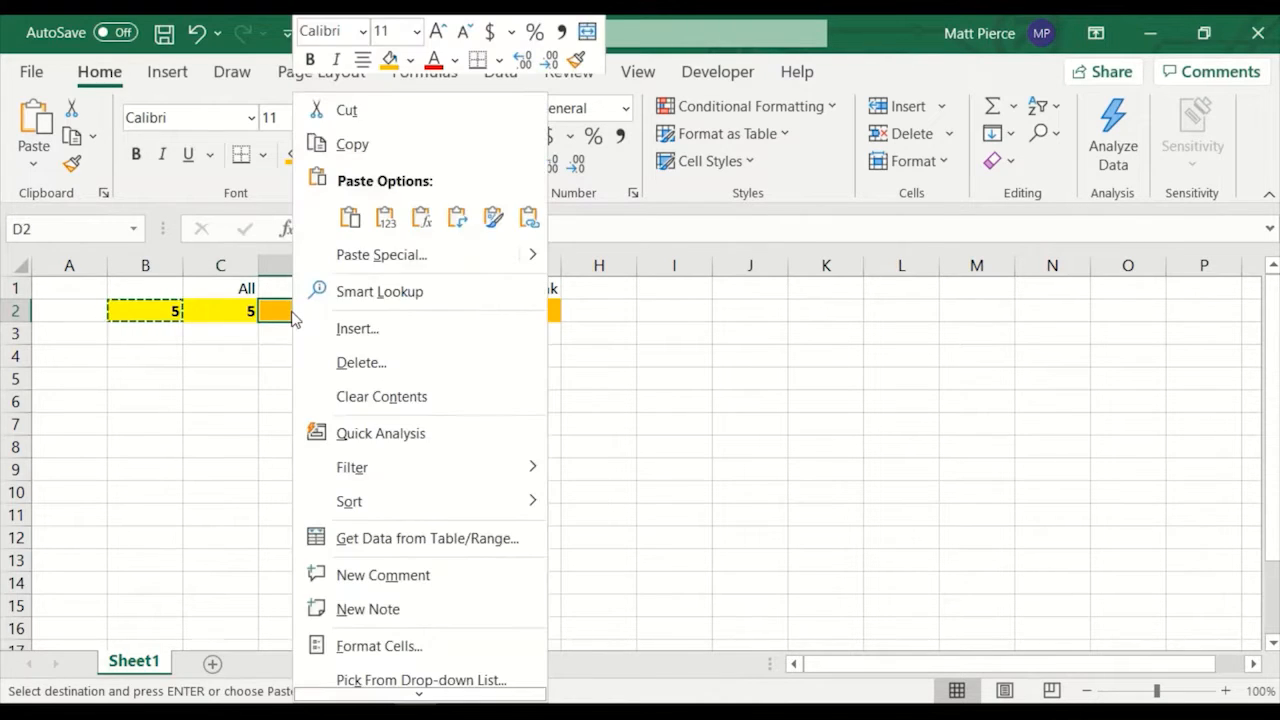
pyautogui.click(386, 219)
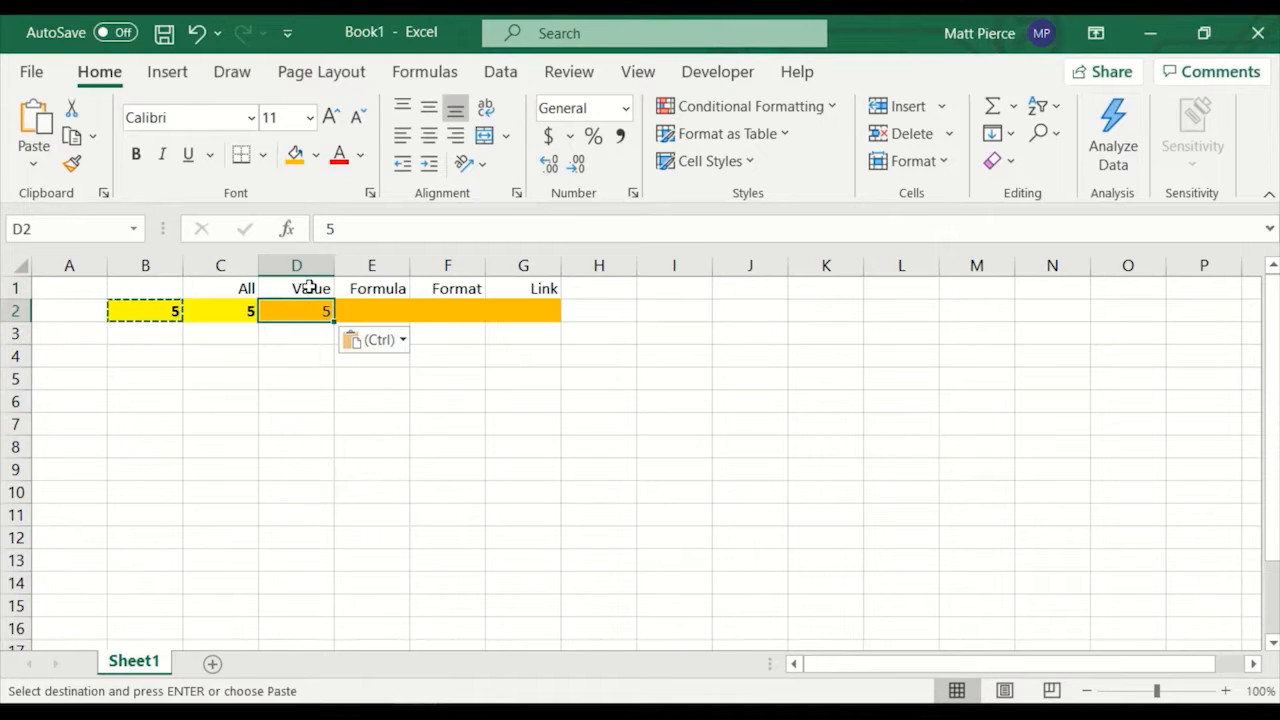
pyautogui.click(350, 229)
pyautogui.doubleClick(330, 229)
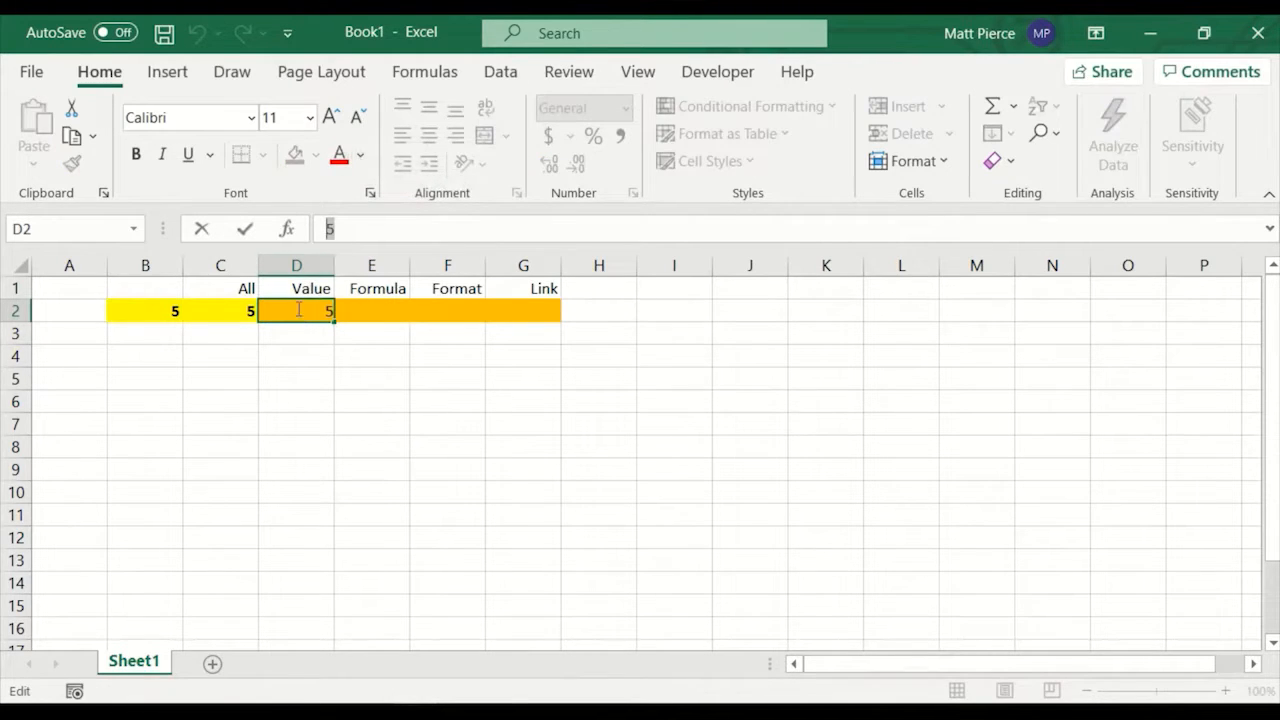
# - Copy cell B2 and paste only its formula into E2 under the Formula header
pyautogui.click(144, 313)
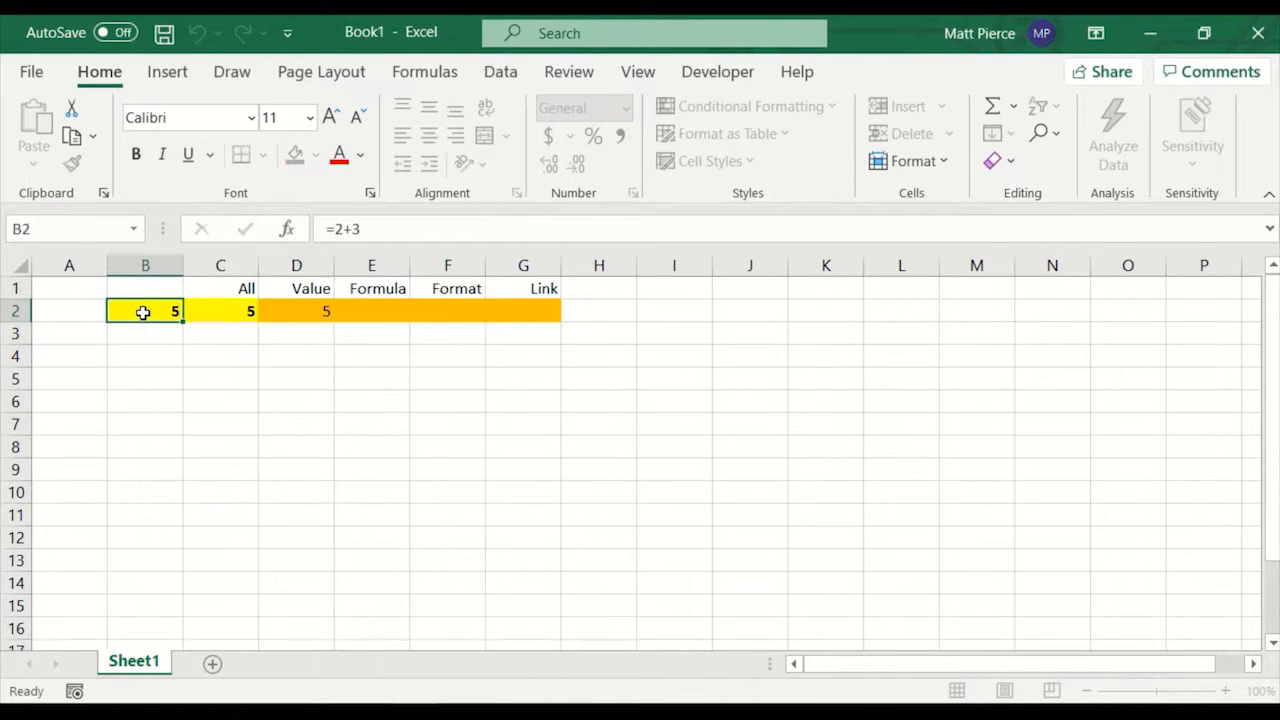
pyautogui.rightClick(141, 318)
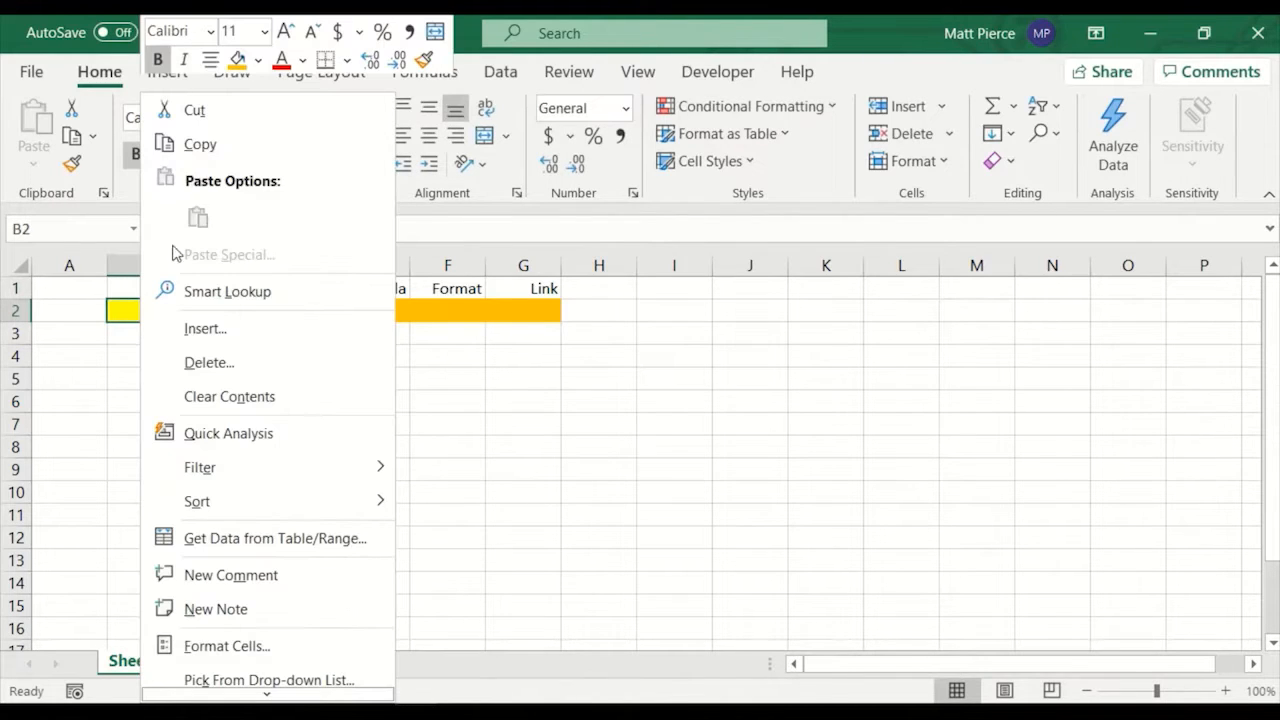
pyautogui.click(200, 144)
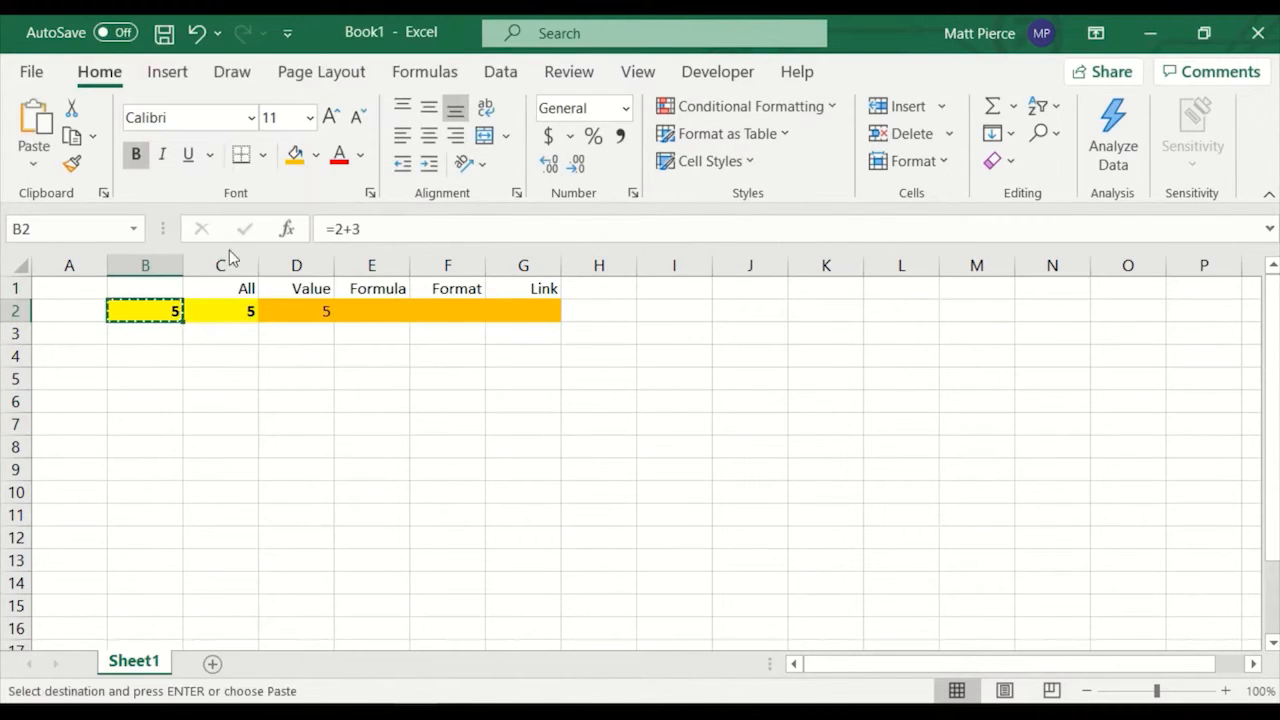
pyautogui.rightClick(375, 314)
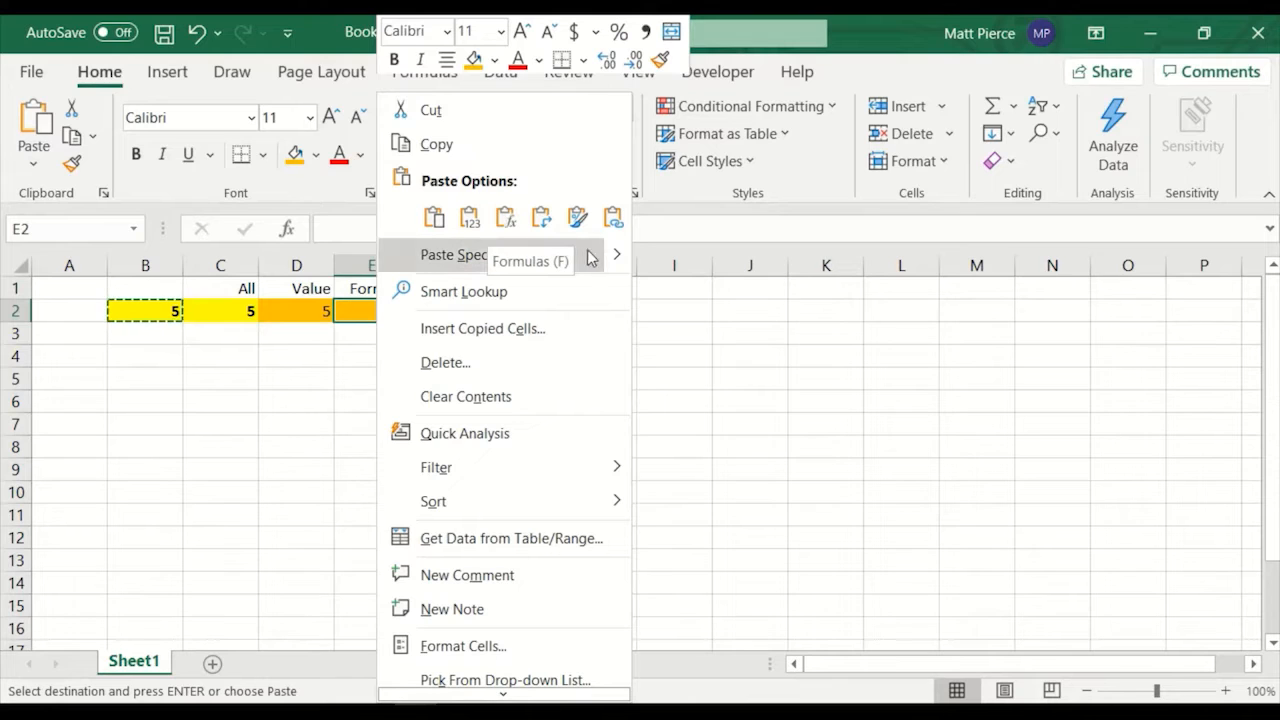
pyautogui.moveTo(617, 256)
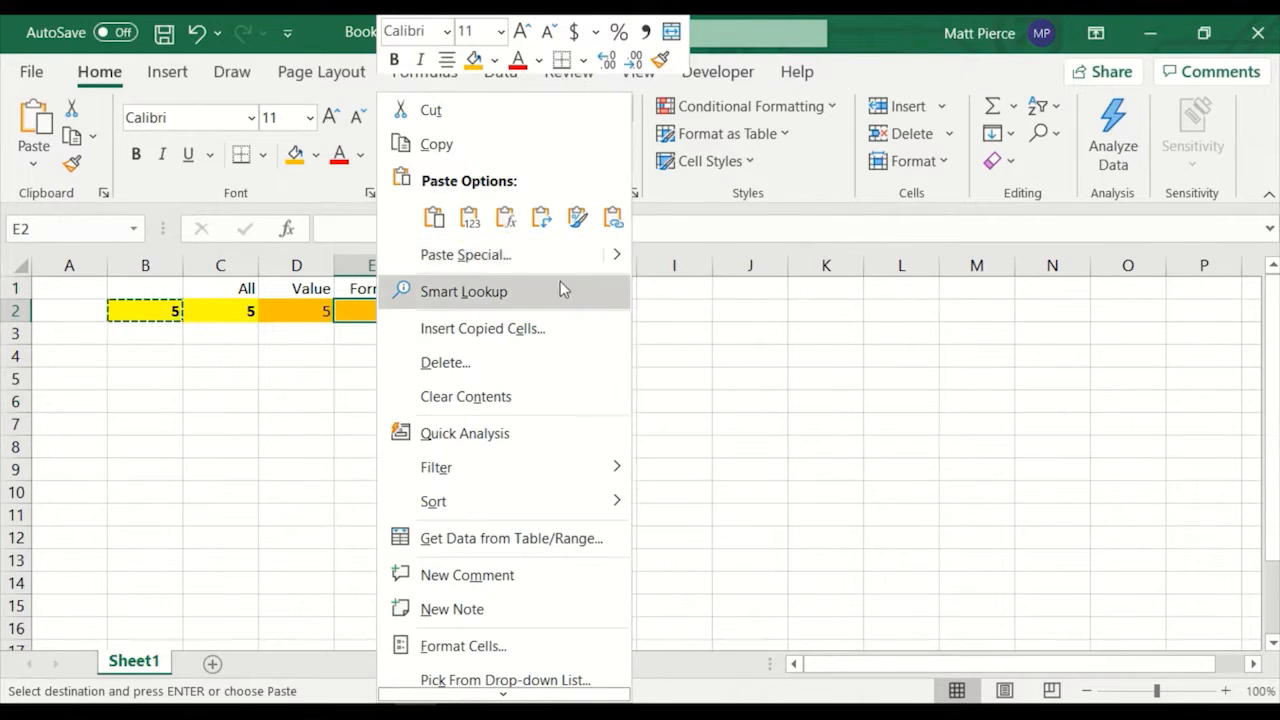
pyautogui.click(508, 228)
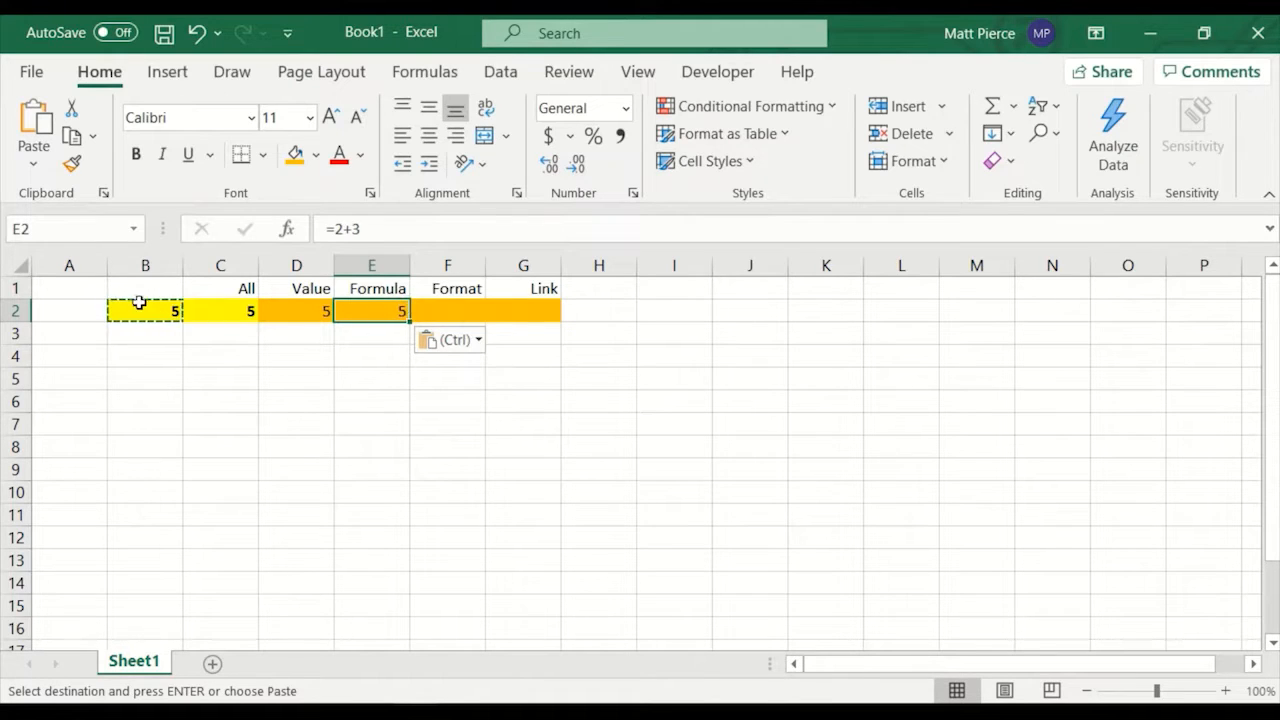
# - Paste only the formatting of B2 into F2 and test it with the trial text "ee", discarding the entry
pyautogui.rightClick(457, 312)
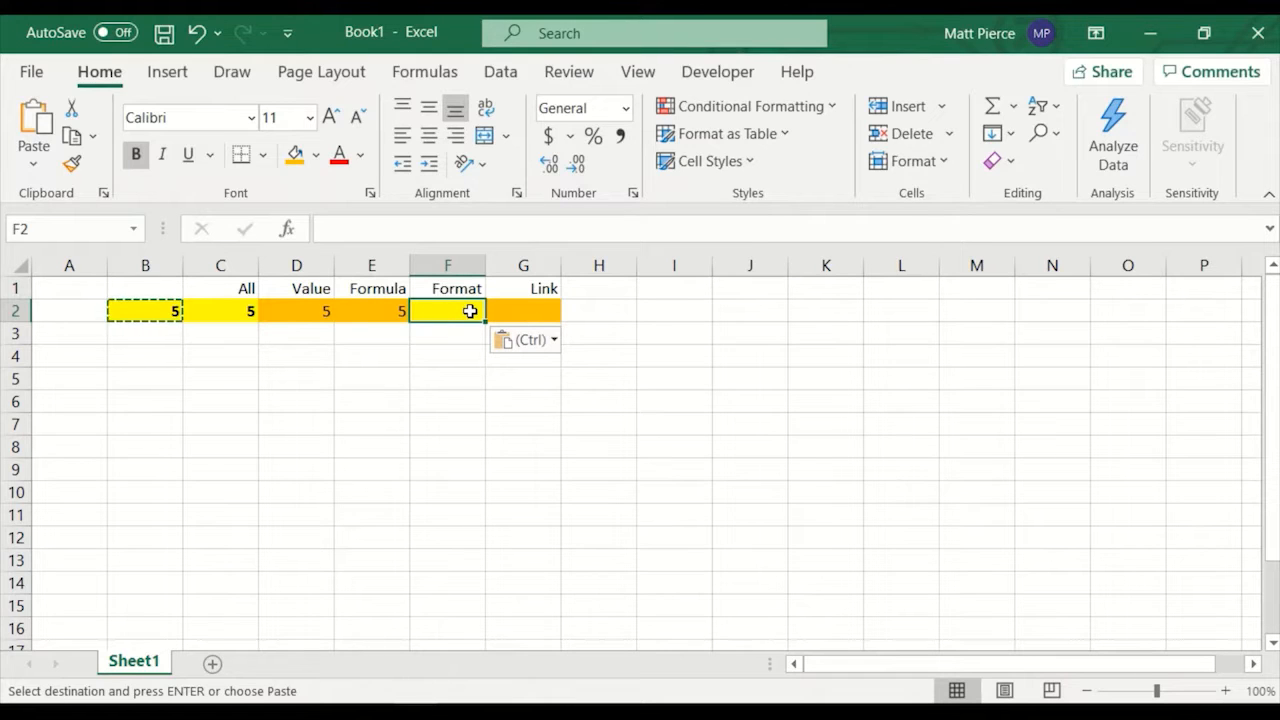
pyautogui.write('ee')
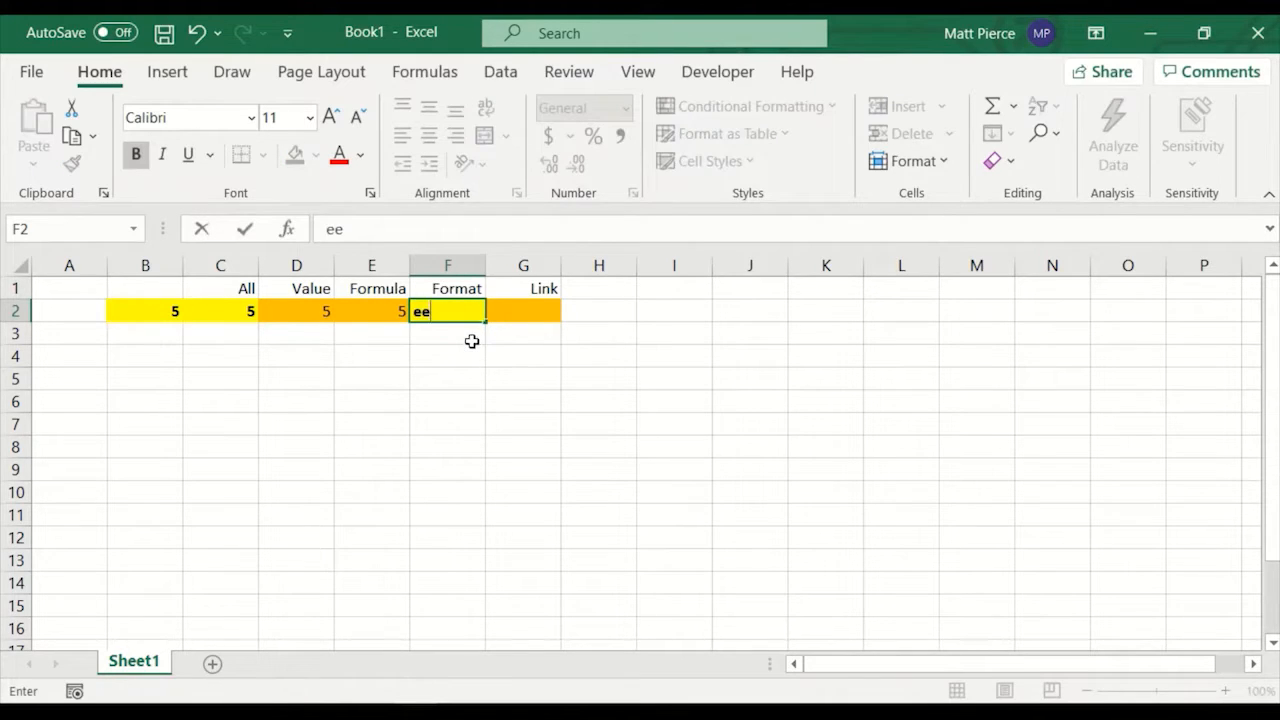
pyautogui.press('Escape')
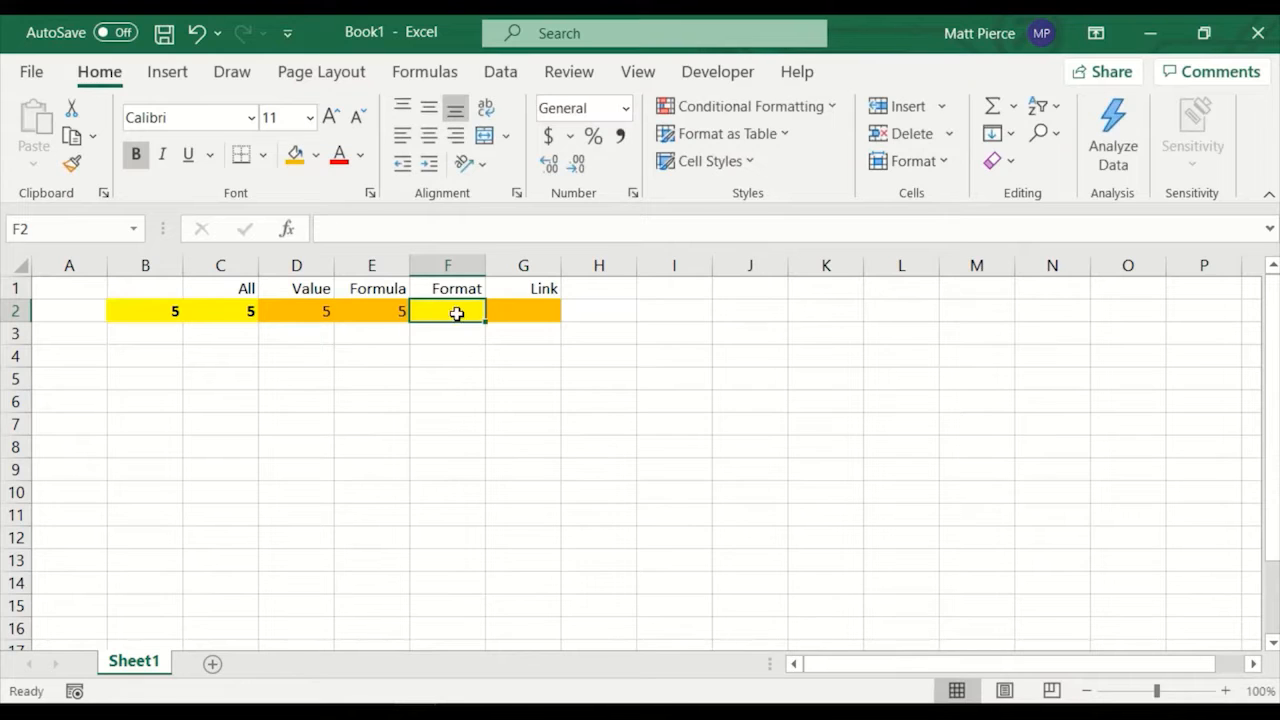
# - Copy cell B2 and paste it as a link into G2 under the Link header
pyautogui.click(145, 312)
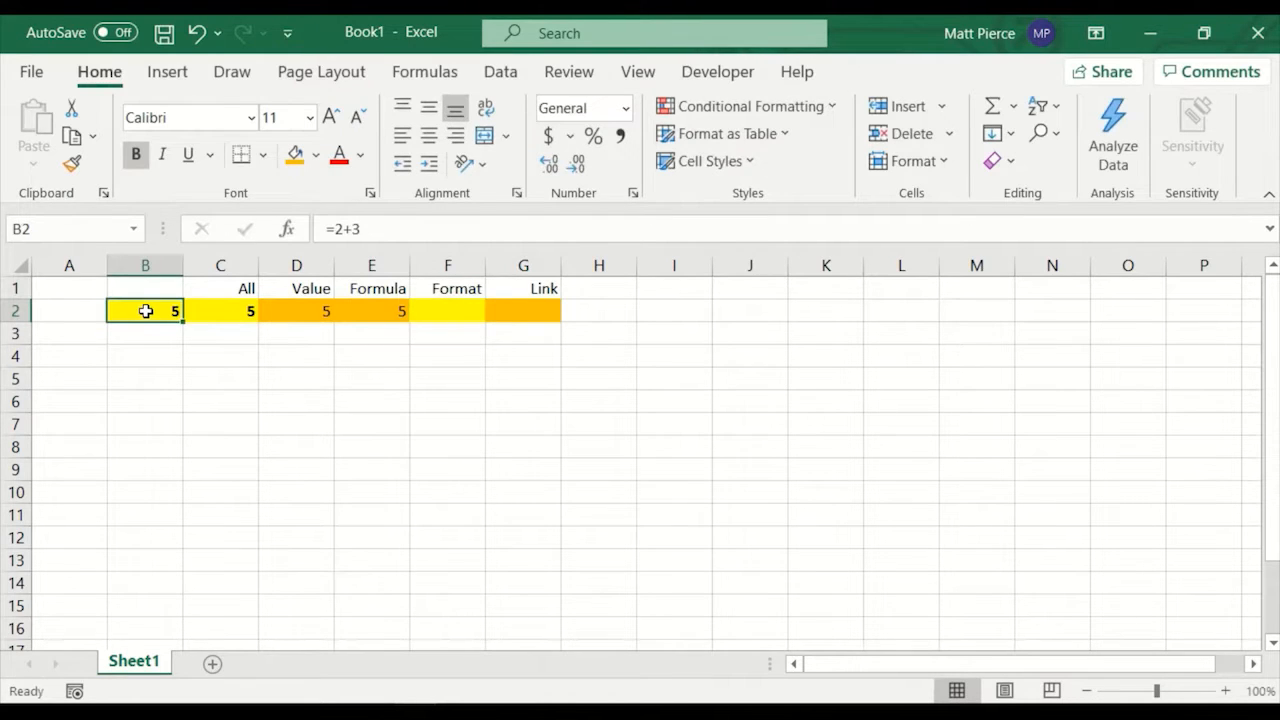
pyautogui.click(283, 360)
pyautogui.click(157, 311)
pyautogui.rightClick(150, 318)
pyautogui.click(230, 146)
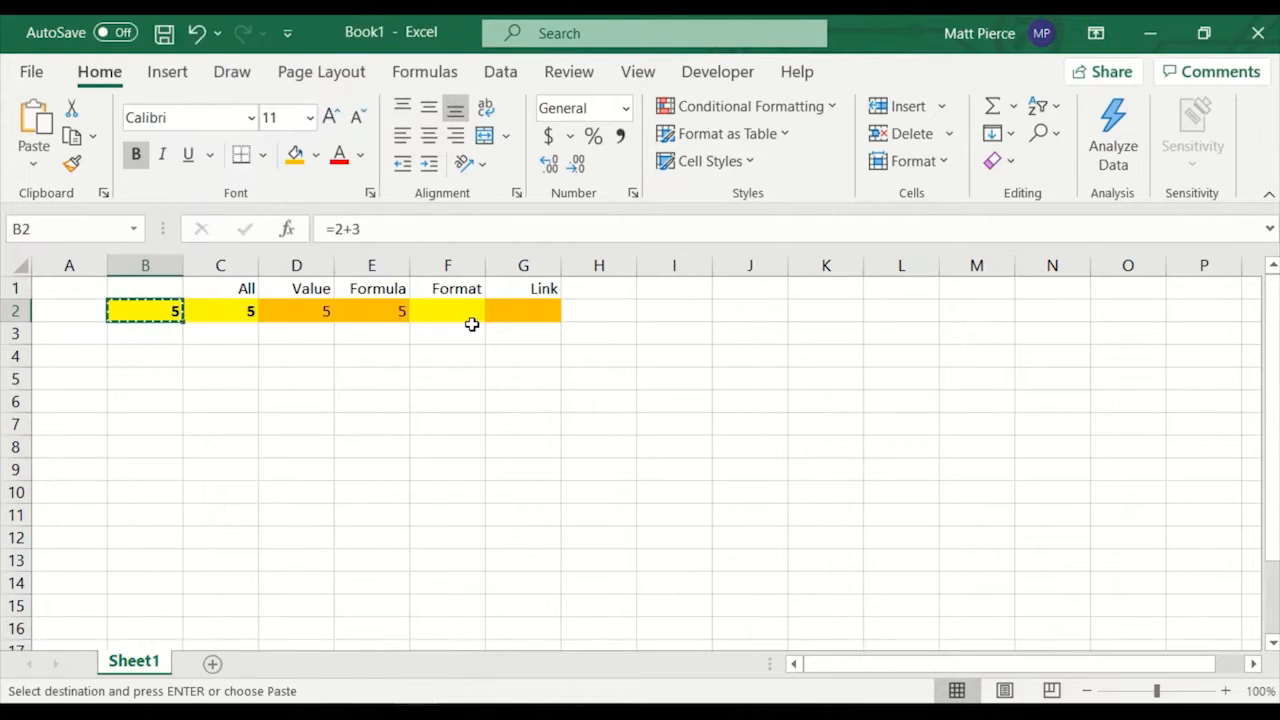
pyautogui.rightClick(522, 318)
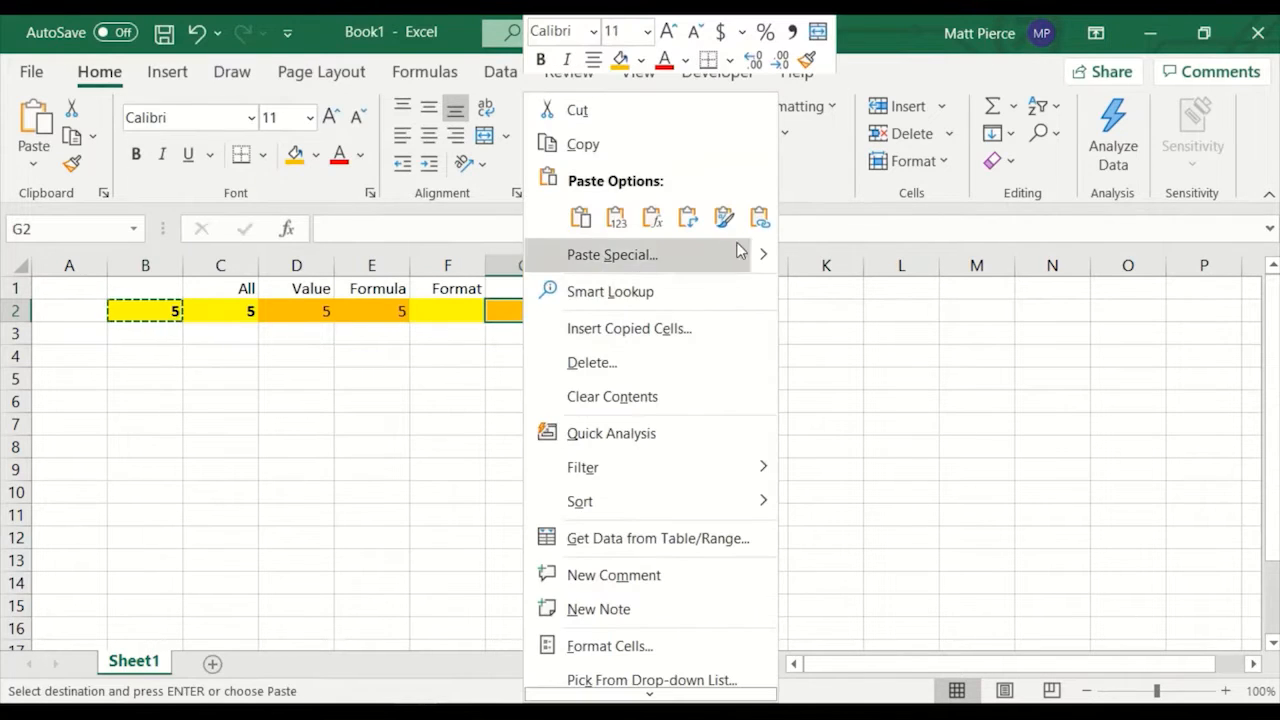
pyautogui.click(759, 218)
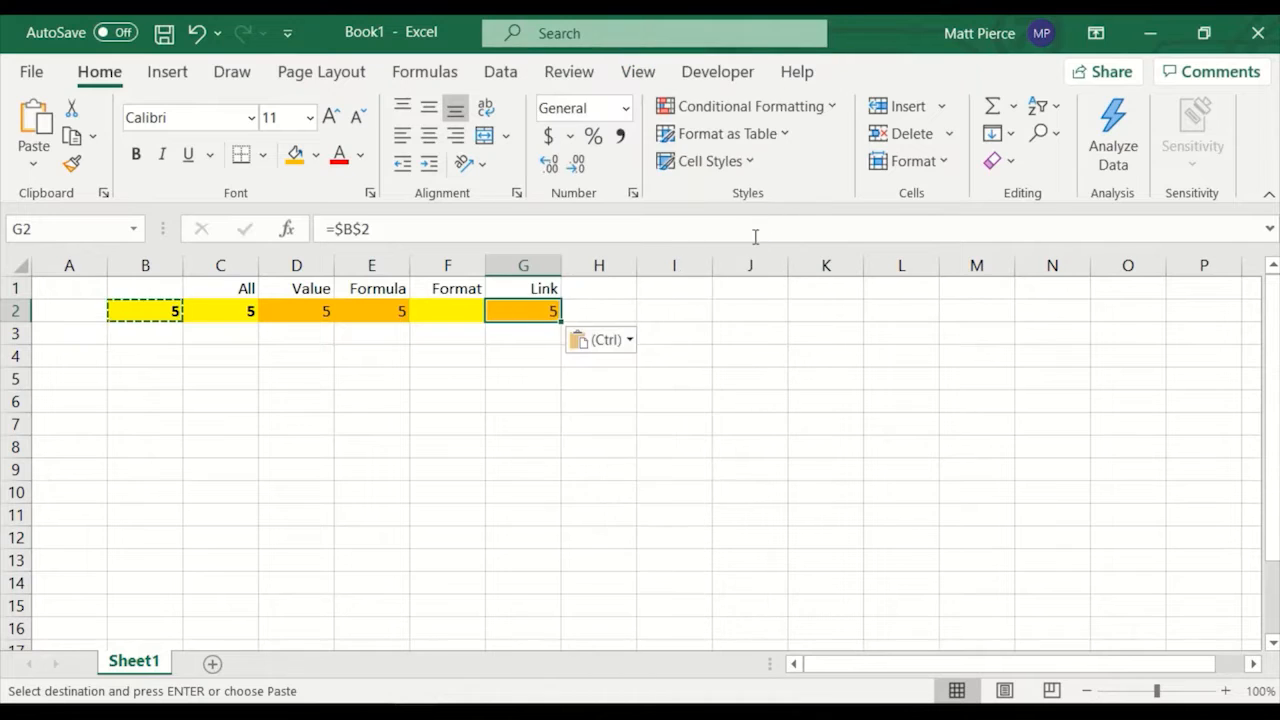
# - Inspect the reference formula in linked cell G2 and leave the cell without editing it
pyautogui.click(594, 375)
pyautogui.click(518, 316)
pyautogui.click(338, 229)
pyautogui.moveTo(336, 229); pyautogui.dragTo(372, 229)
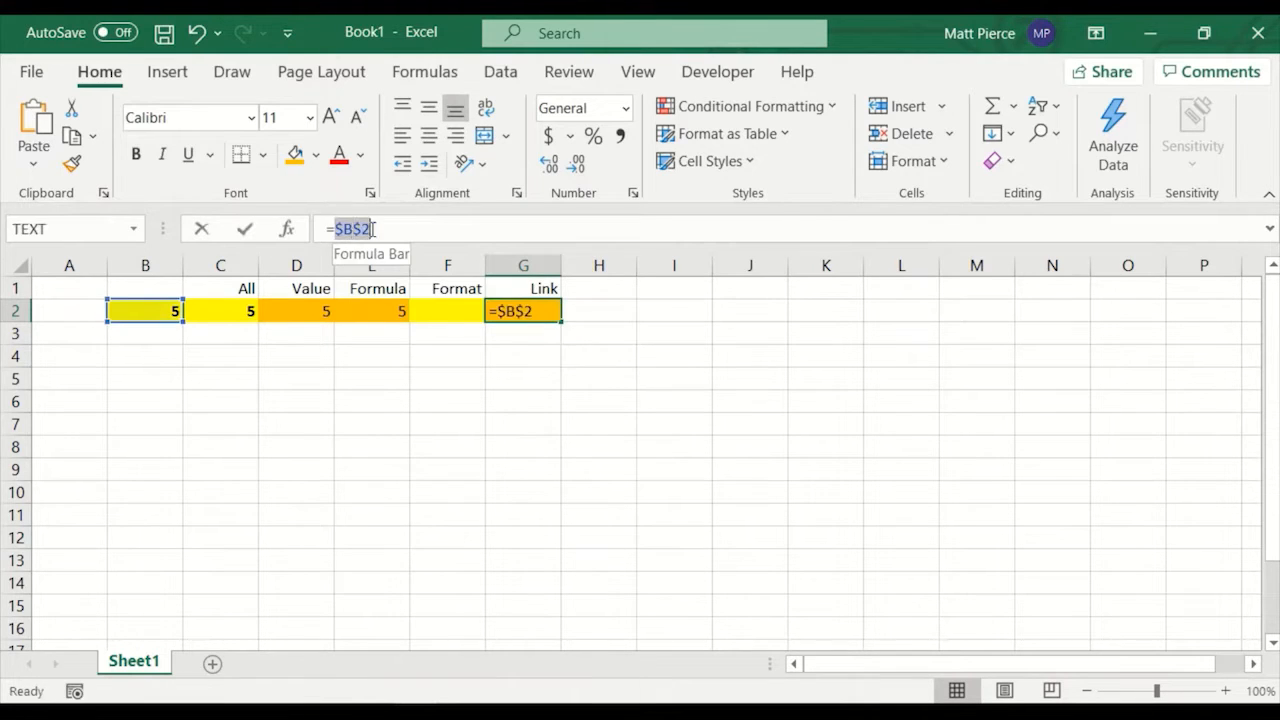
pyautogui.click(539, 342)
pyautogui.press('Escape')
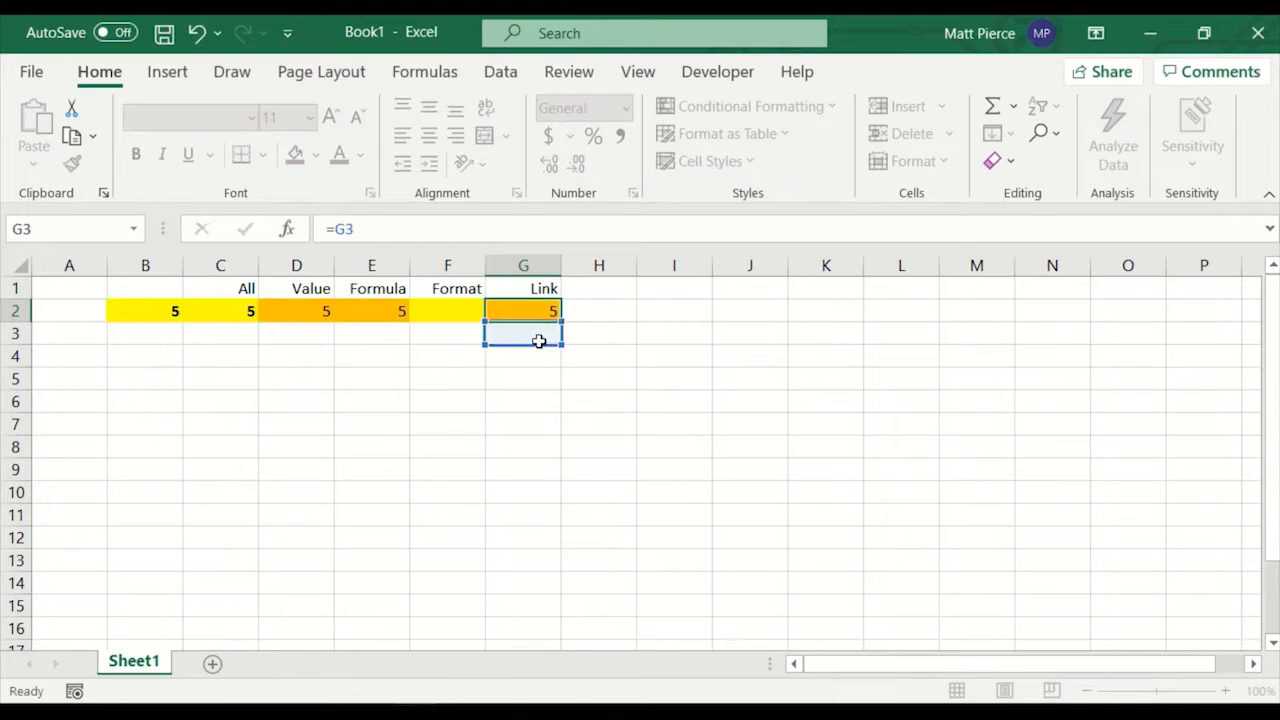
# - Try building the reference formula =B2 manually in cell G3 and discard the entry
pyautogui.click(534, 343)
pyautogui.write('=')
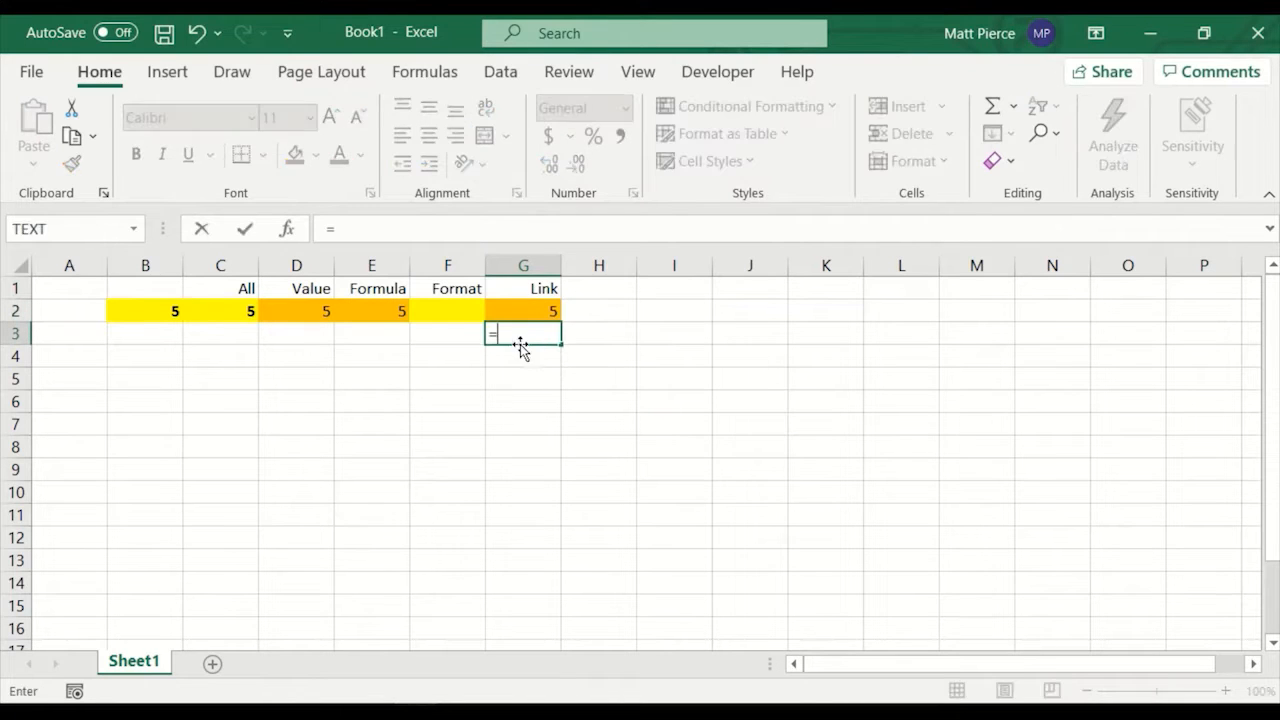
pyautogui.click(150, 311)
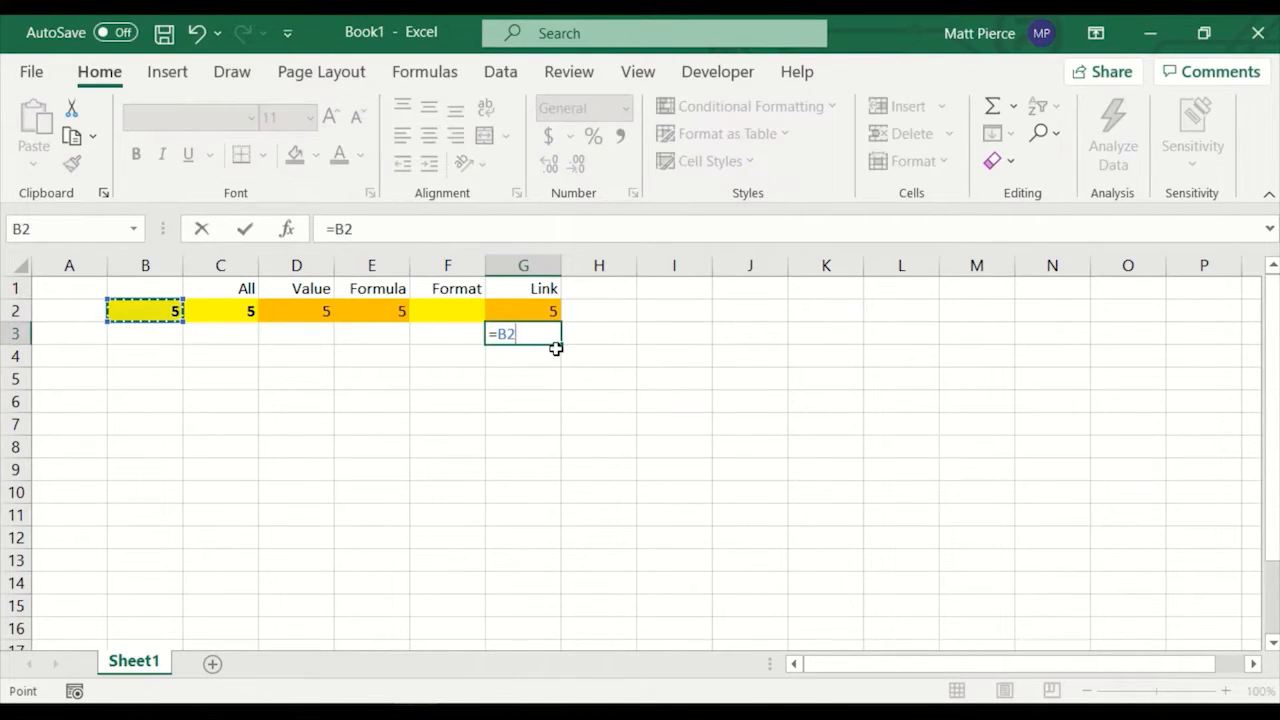
pyautogui.press('Escape')
# - Examine the absolute cell reference in G2 and cancel out of the formula
pyautogui.click(543, 316)
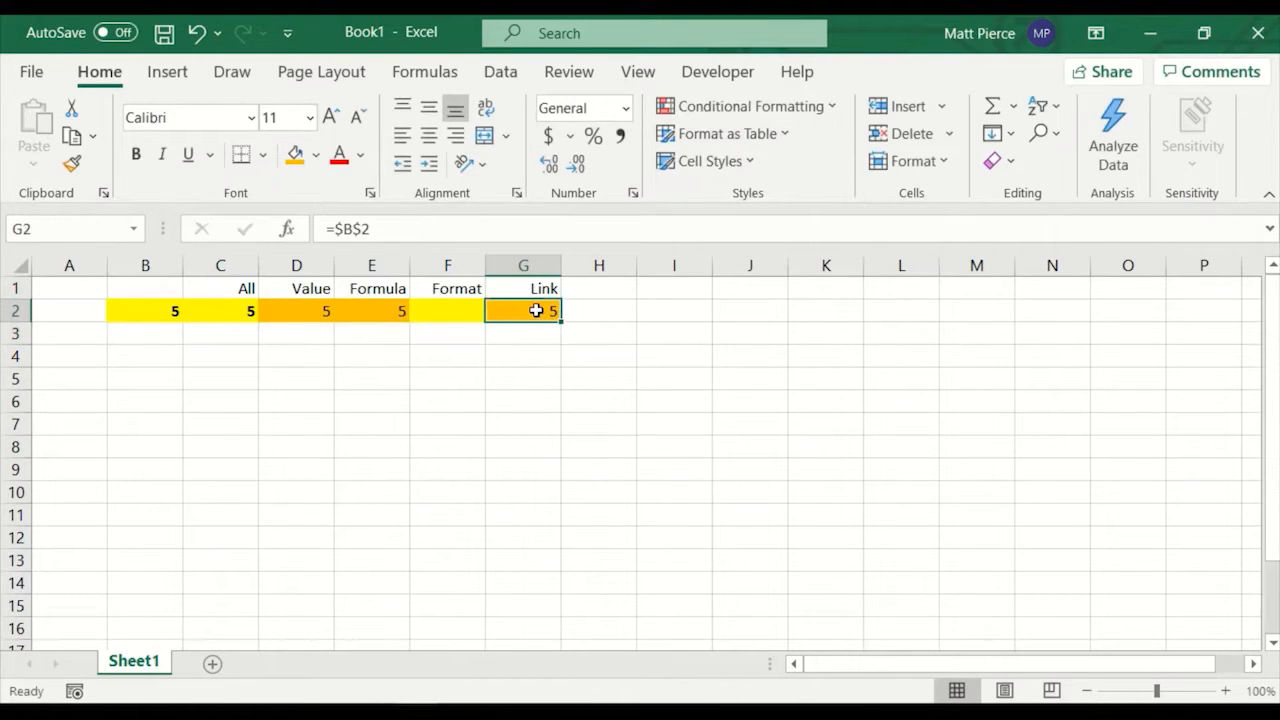
pyautogui.click(338, 229)
pyautogui.moveTo(337, 229); pyautogui.dragTo(390, 230)
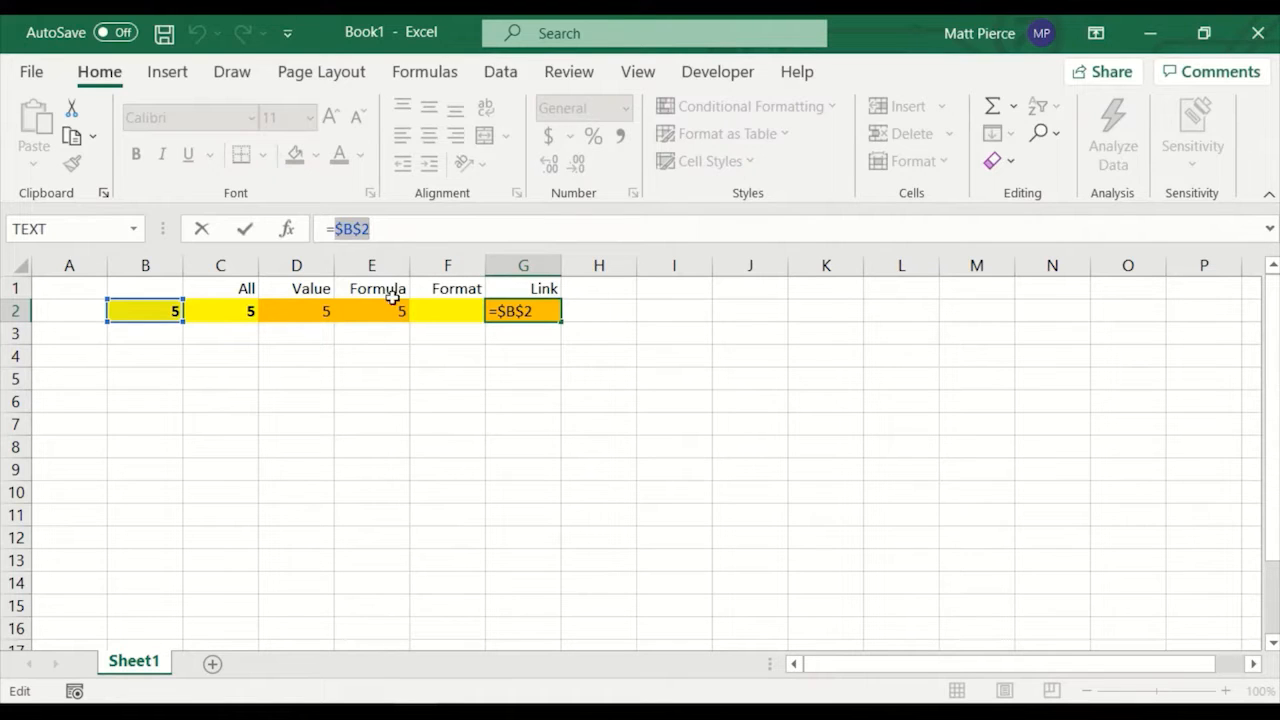
pyautogui.click(517, 354)
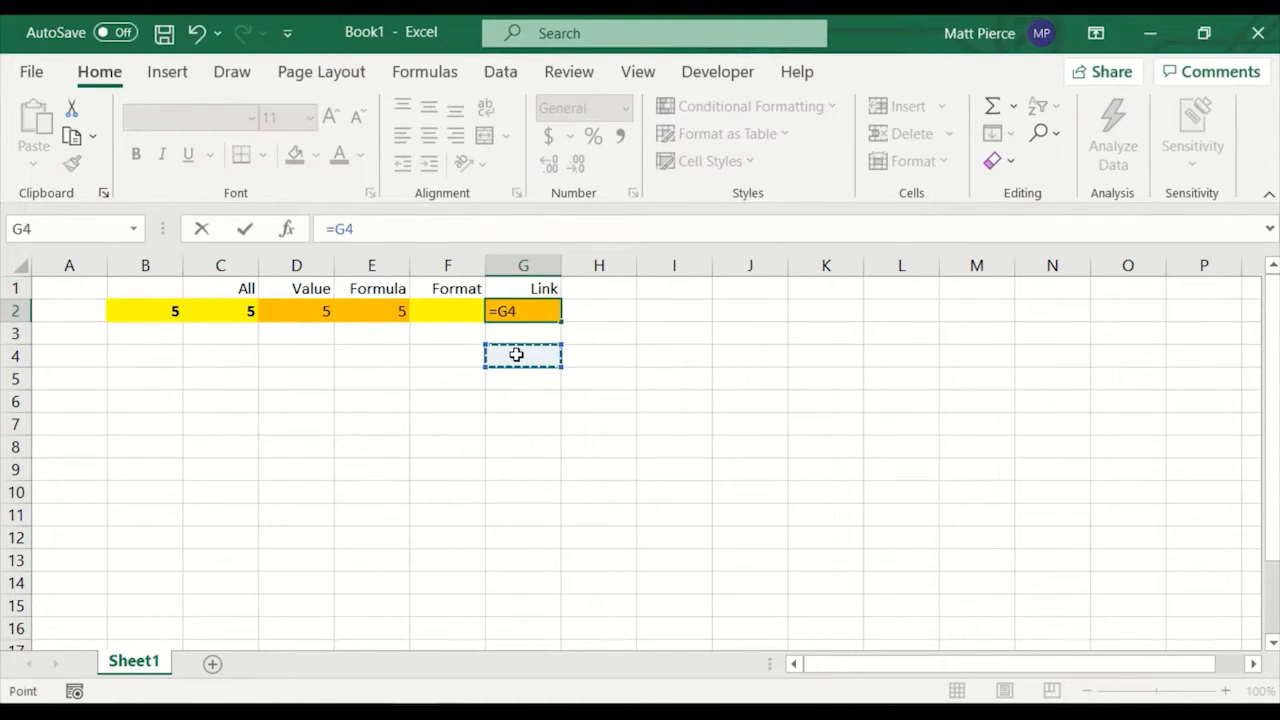
pyautogui.press('Escape')
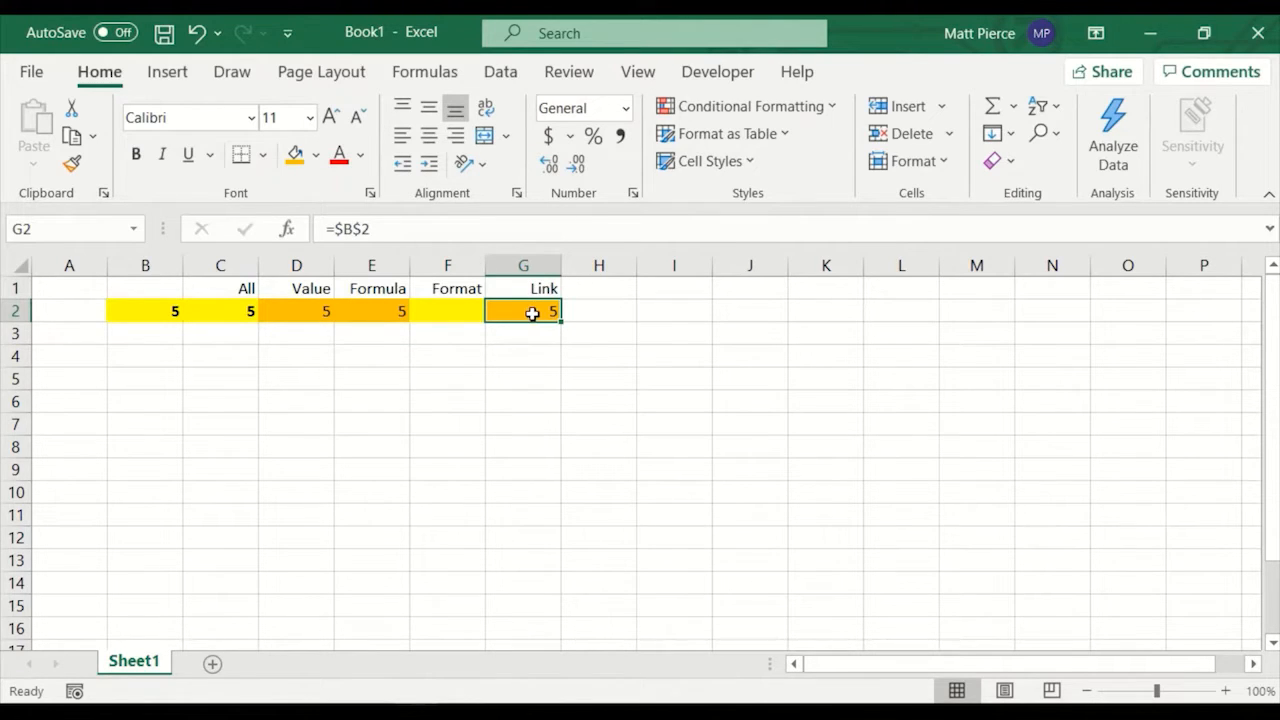
# - Add a second worksheet and return to cell B2 on Sheet1
pyautogui.click(213, 665)
pyautogui.click(148, 662)
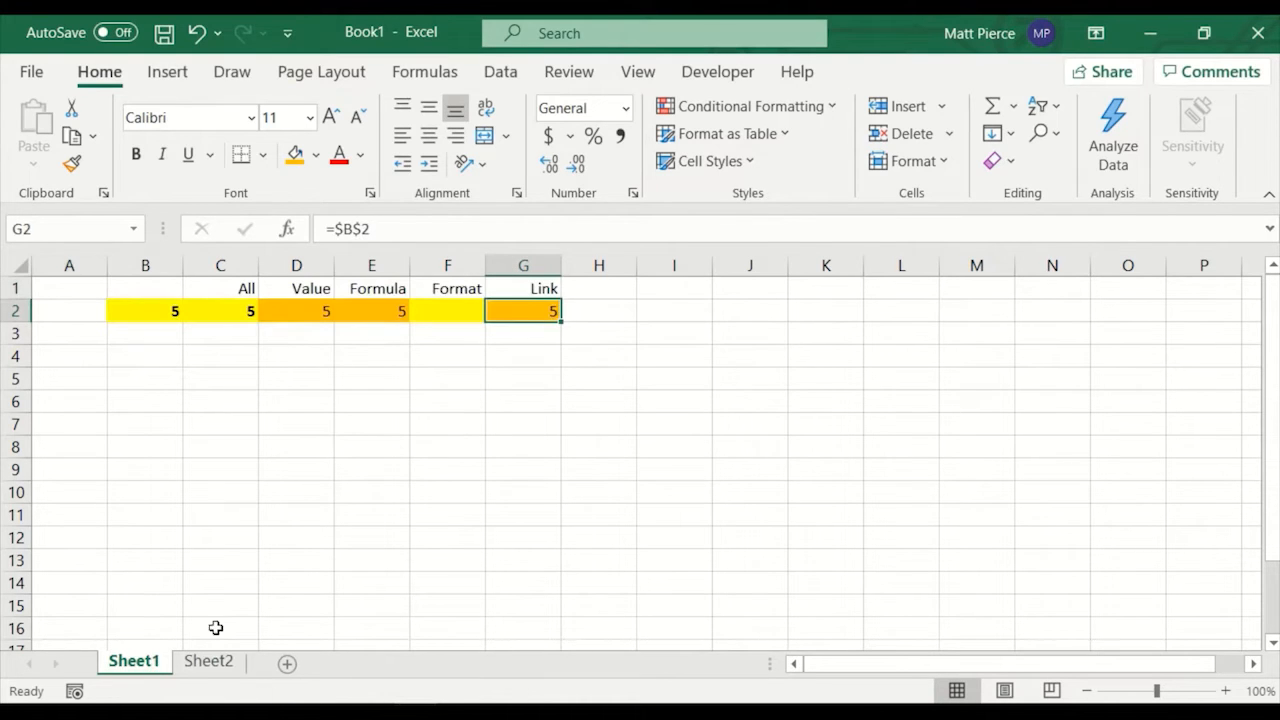
pyautogui.rightClick(530, 316)
pyautogui.click(124, 311)
pyautogui.click(129, 308)
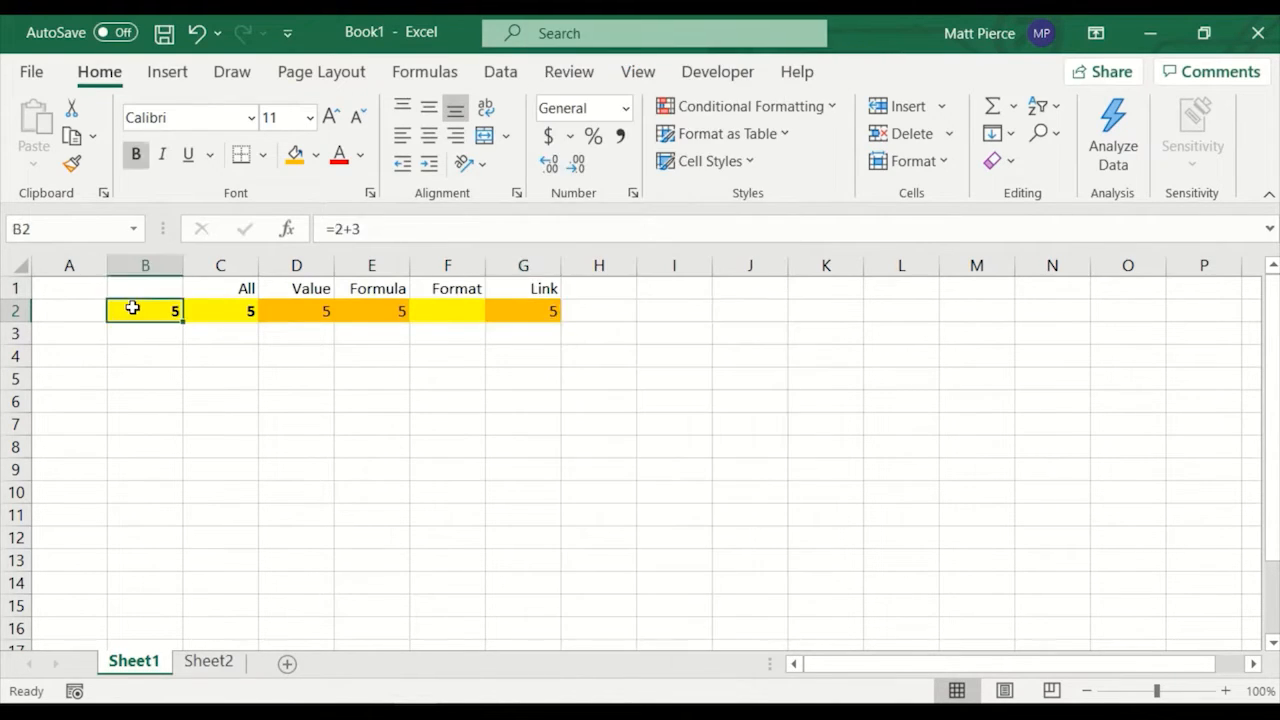
# - Copy cell B2 from Sheet1 and paste it as a link into cell C3 of Sheet2
pyautogui.rightClick(131, 310)
pyautogui.click(192, 156)
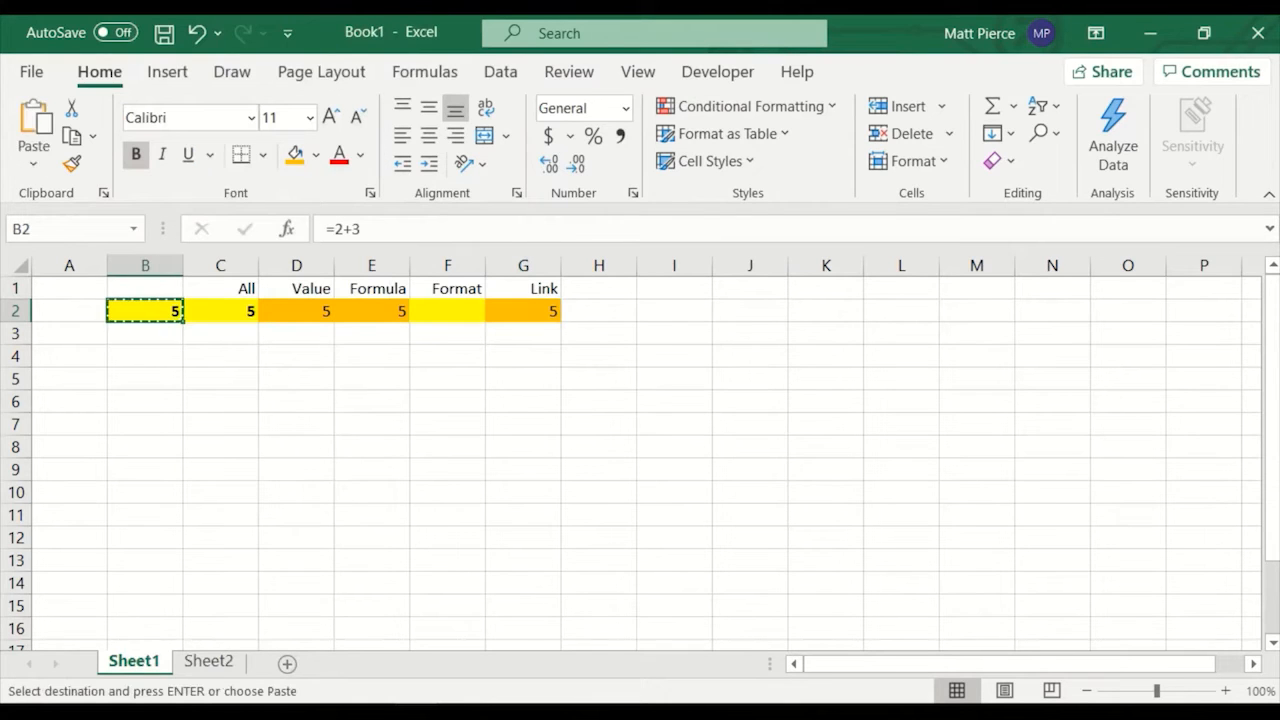
pyautogui.click(209, 663)
pyautogui.rightClick(228, 334)
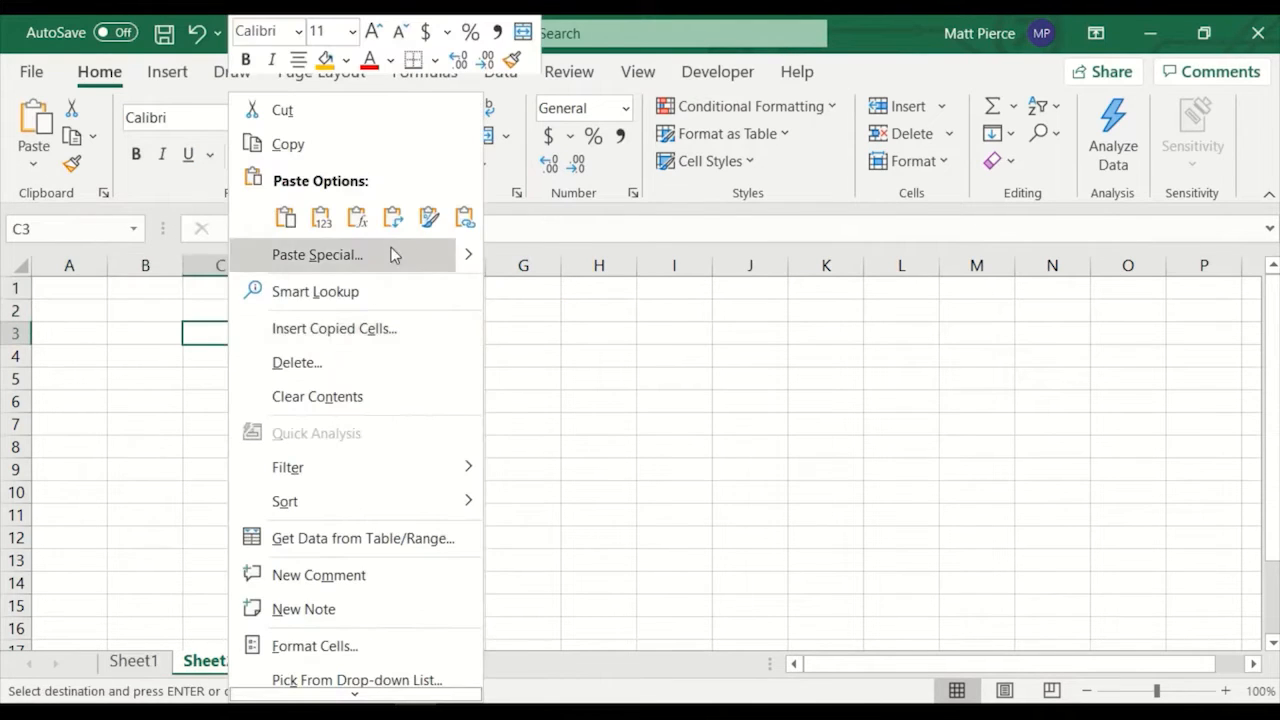
pyautogui.click(463, 217)
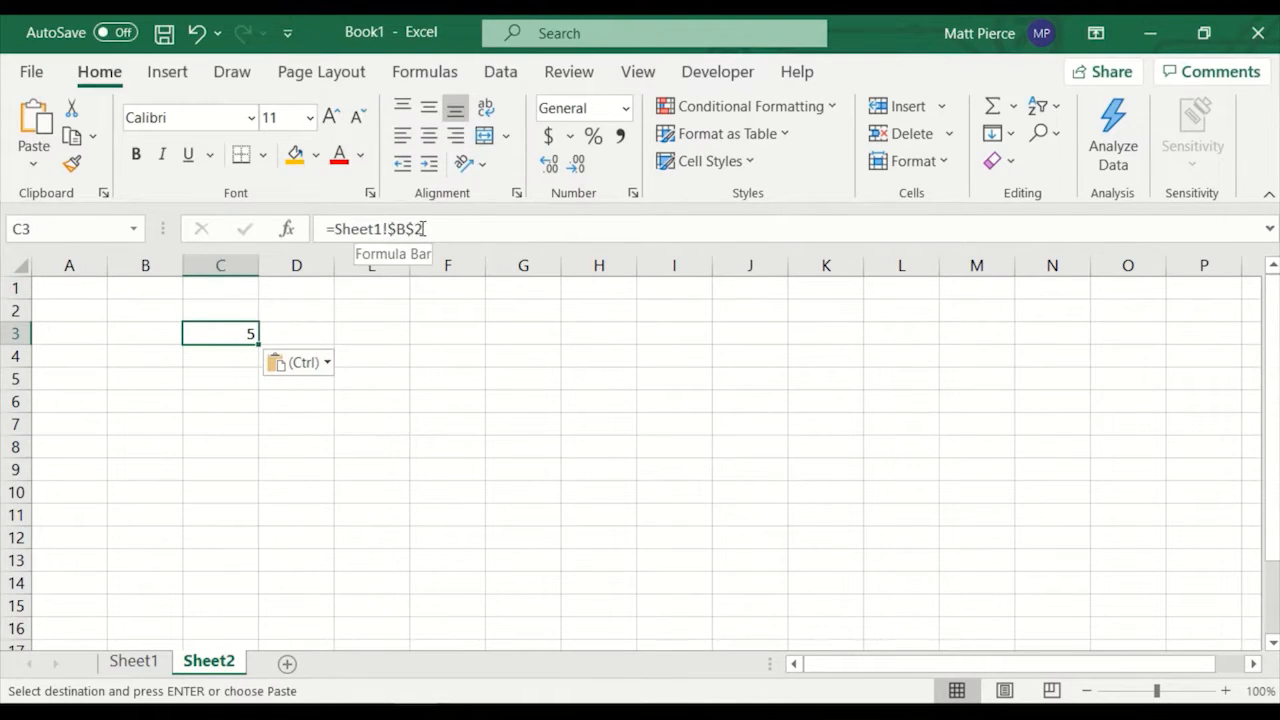
pyautogui.press('Escape')
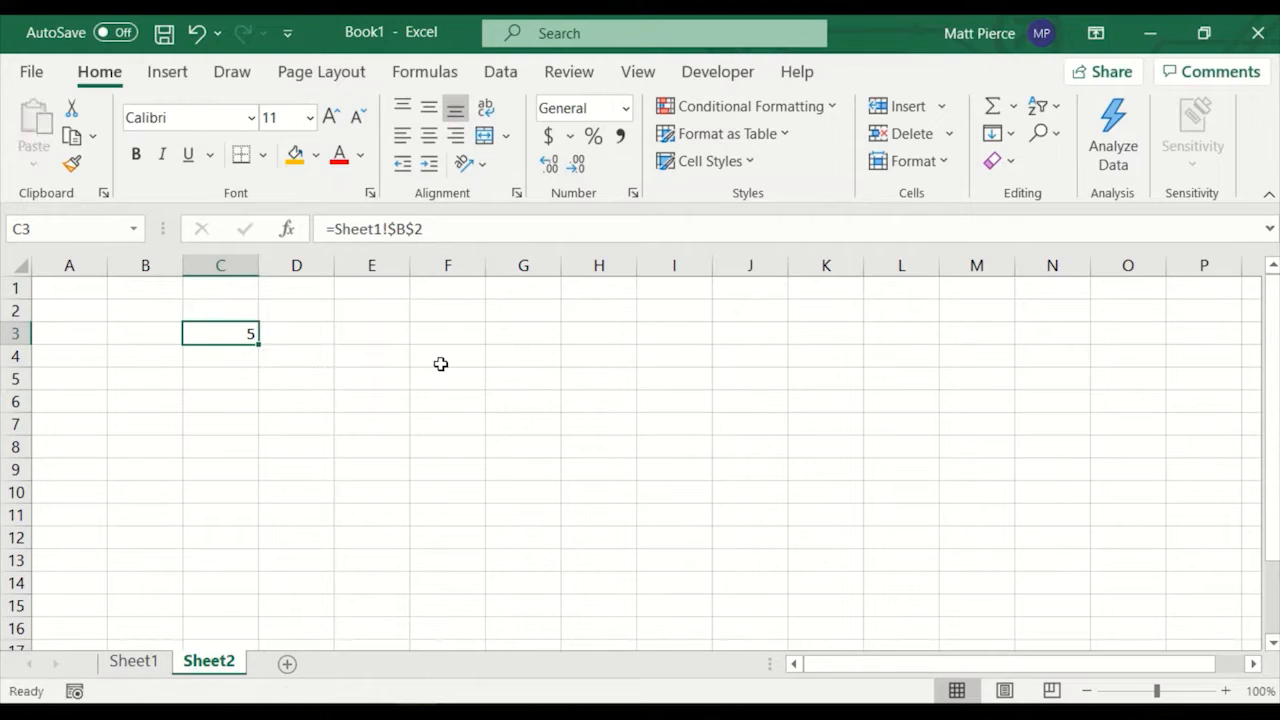
# - Clear the linked cell C3 and delete Sheet2 from the workbook
pyautogui.press('Delete')
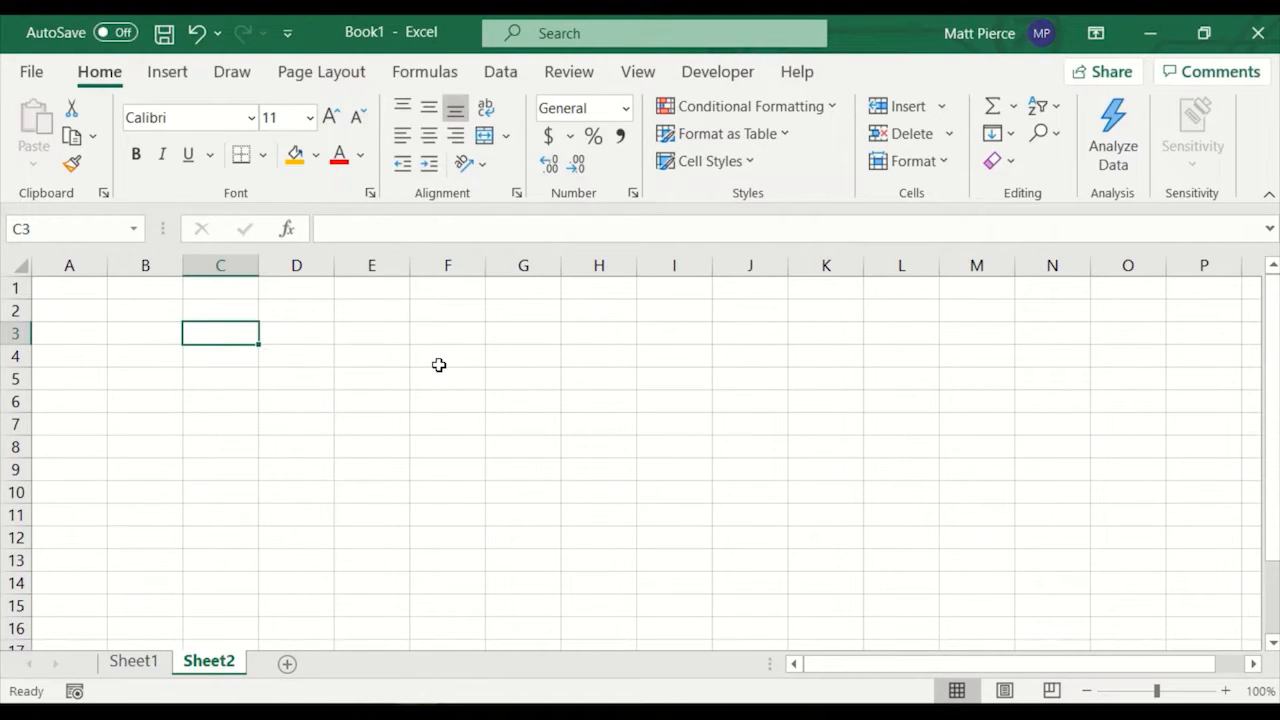
pyautogui.rightClick(211, 665)
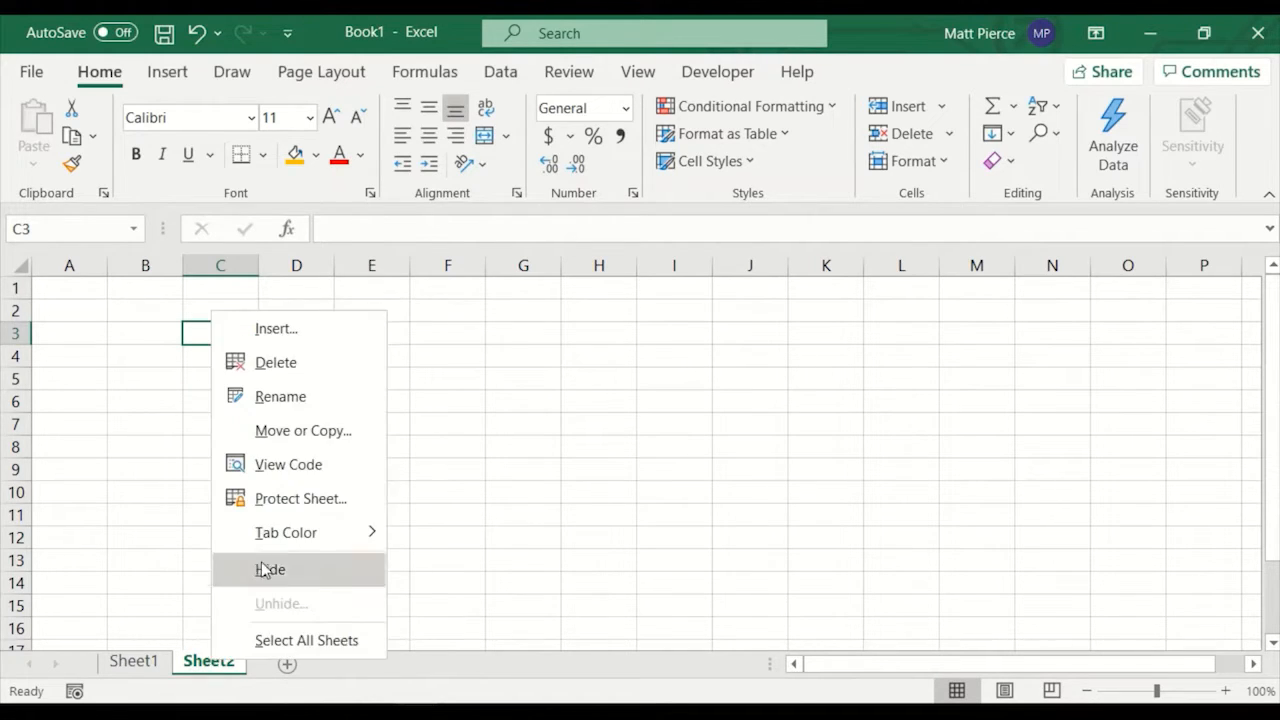
pyautogui.click(285, 363)
pyautogui.click(612, 434)
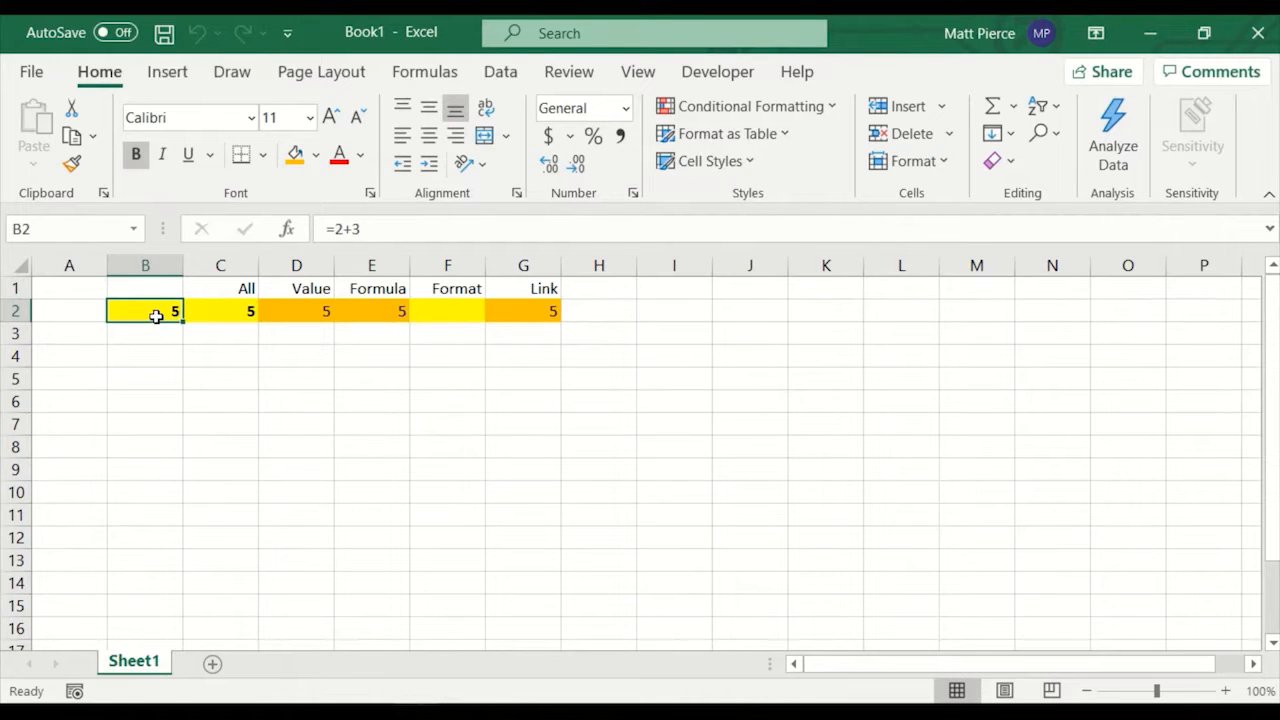
# - Review the contents of the pasted cells C2 through G2 one by one
pyautogui.click(220, 312)
pyautogui.click(301, 312)
pyautogui.click(374, 311)
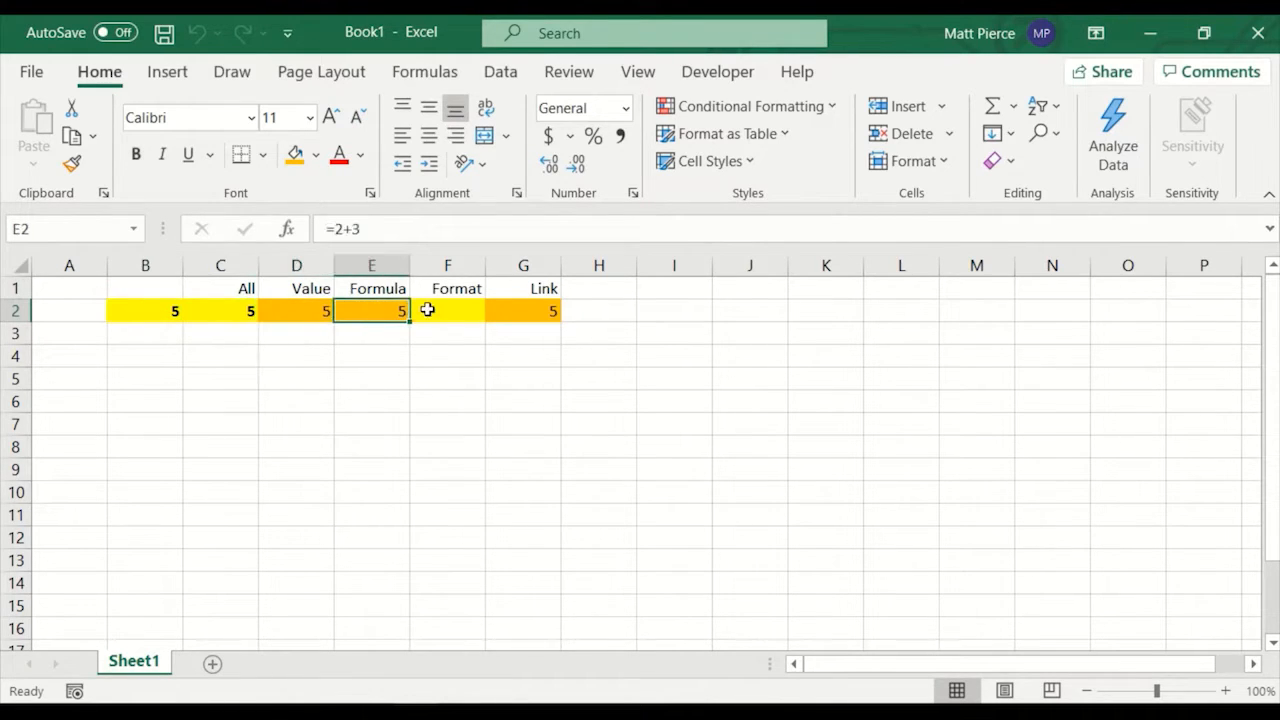
pyautogui.click(434, 311)
pyautogui.click(502, 311)
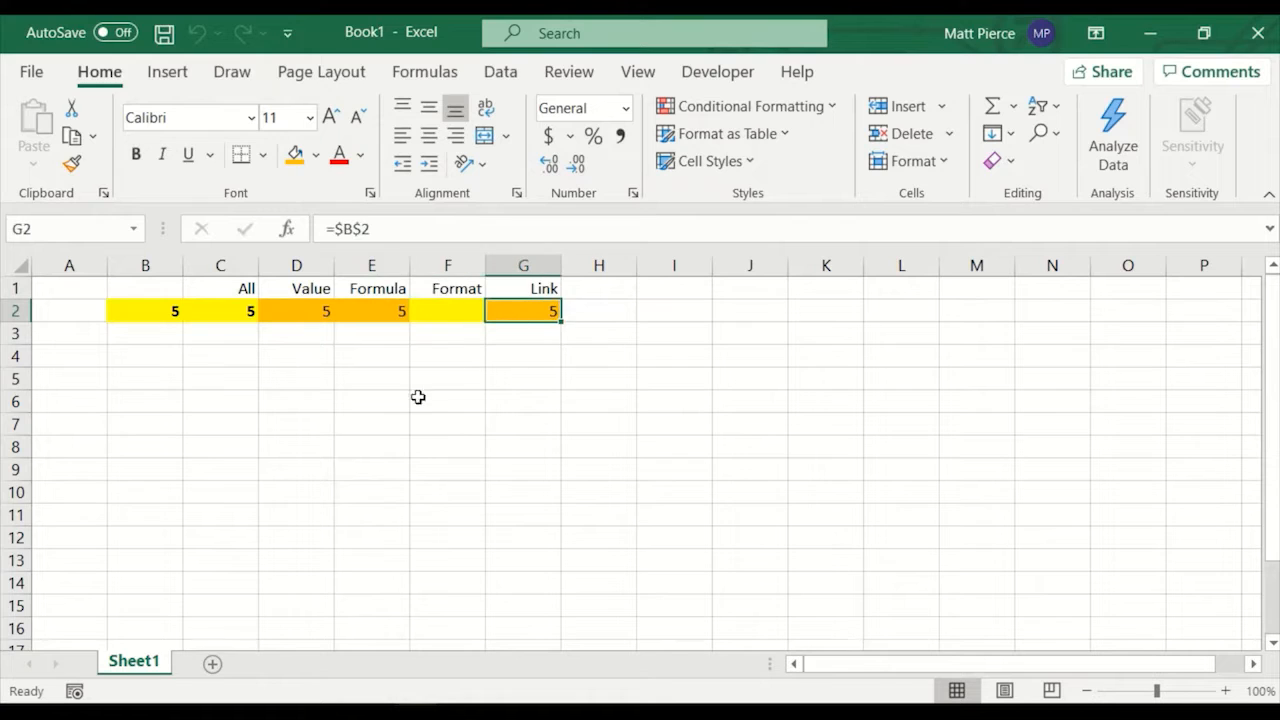
# - Copy cell B2 and paste only its value into the range C4:H12
pyautogui.click(158, 313)
pyautogui.hotkey('ctrl', 'c')
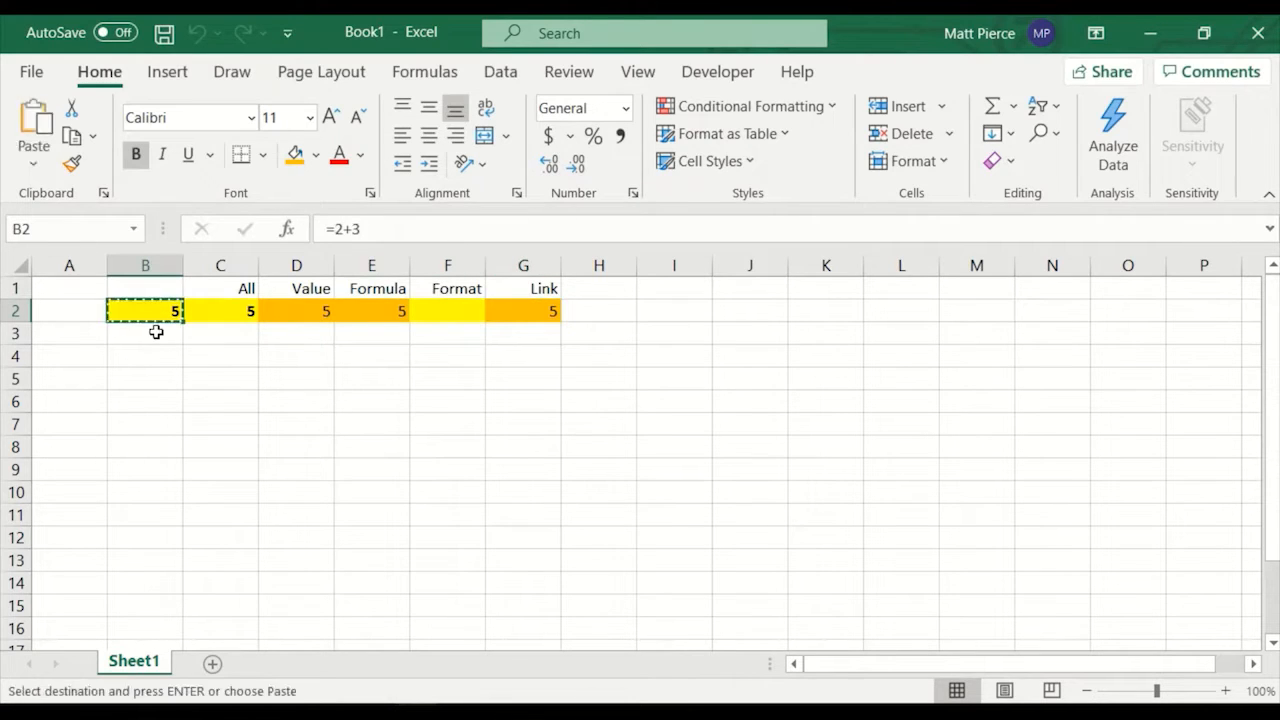
pyautogui.moveTo(248, 364); pyautogui.dragTo(594, 537)
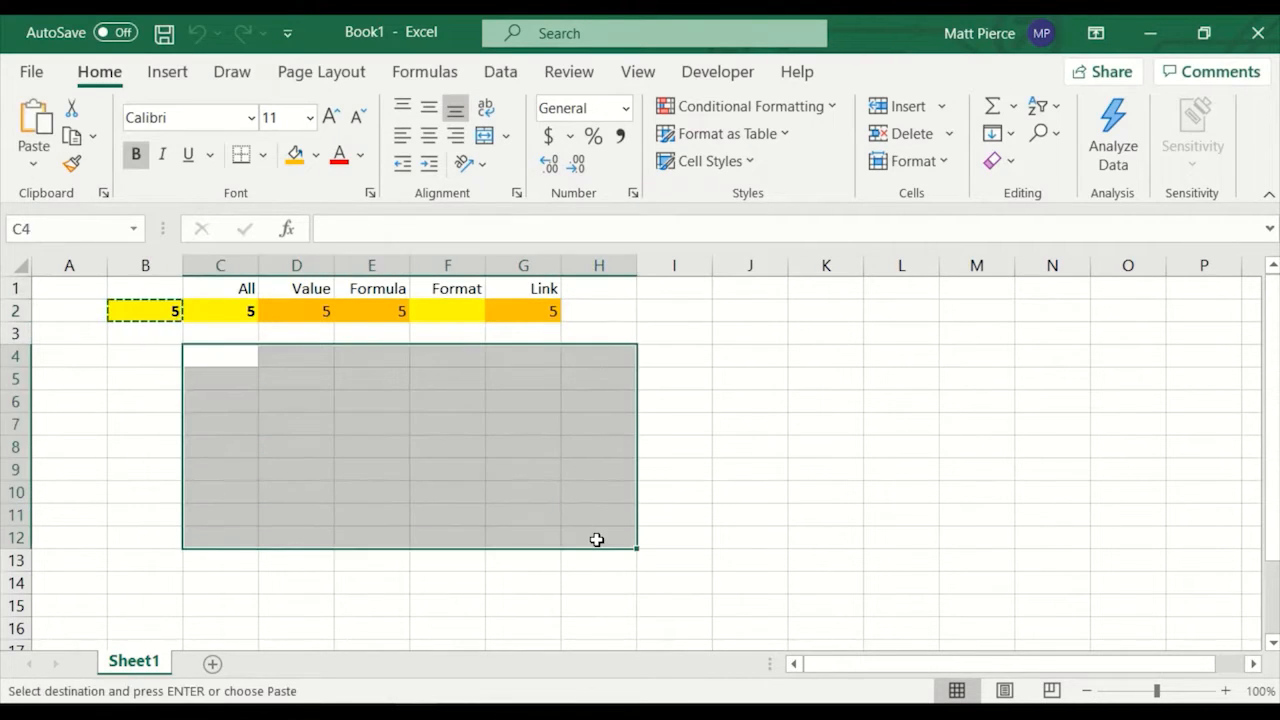
pyautogui.rightClick(222, 368)
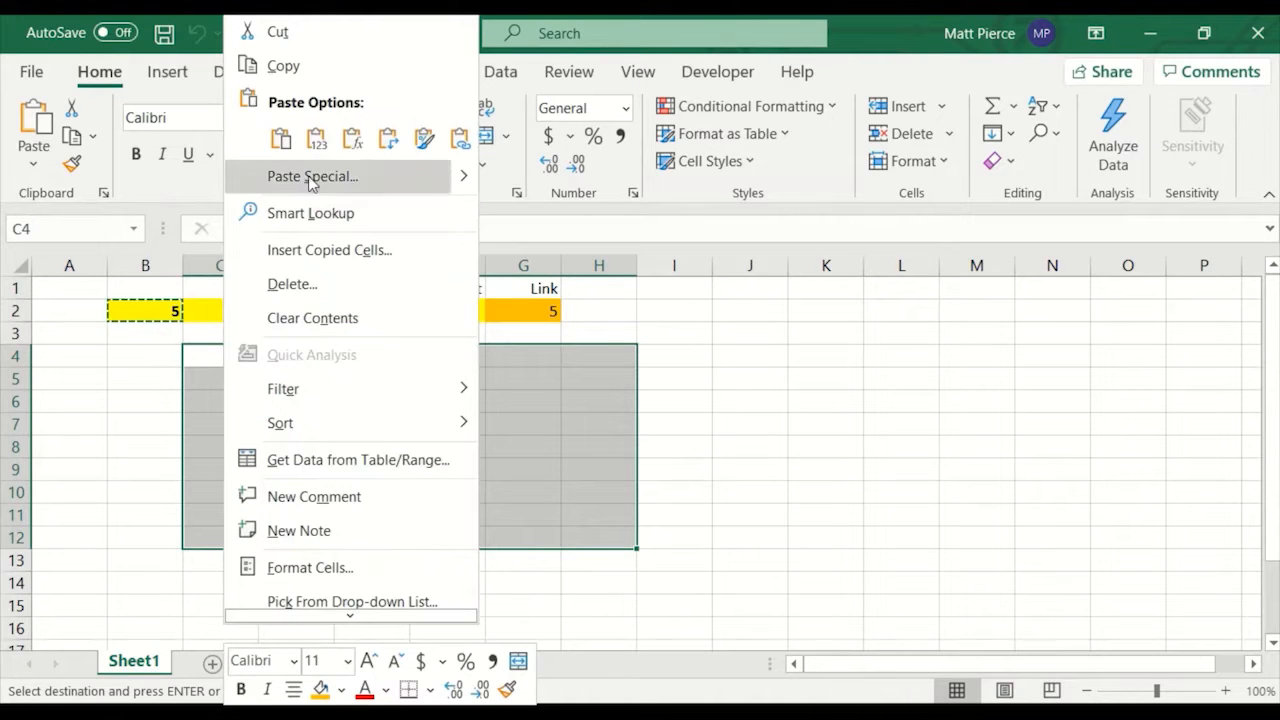
pyautogui.click(316, 138)
pyautogui.click(499, 445)
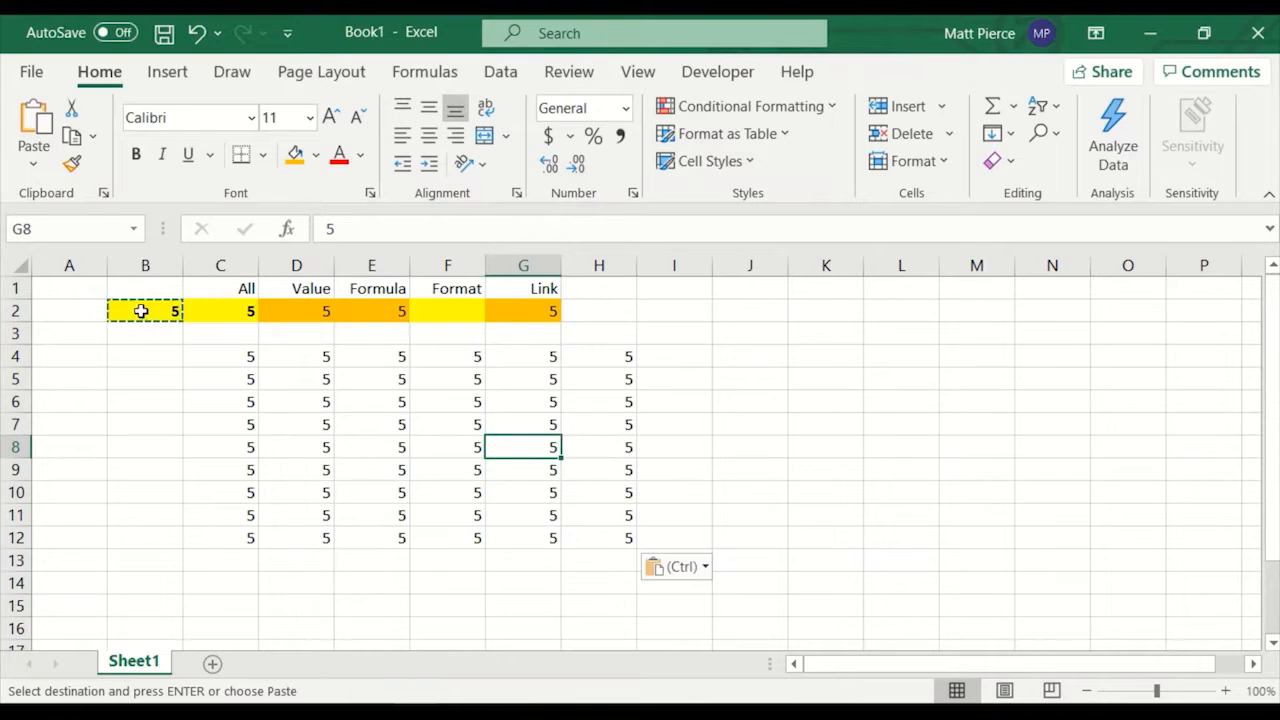
# - Undo the values paste in C4:H12
pyautogui.moveTo(240, 356); pyautogui.dragTo(609, 537)
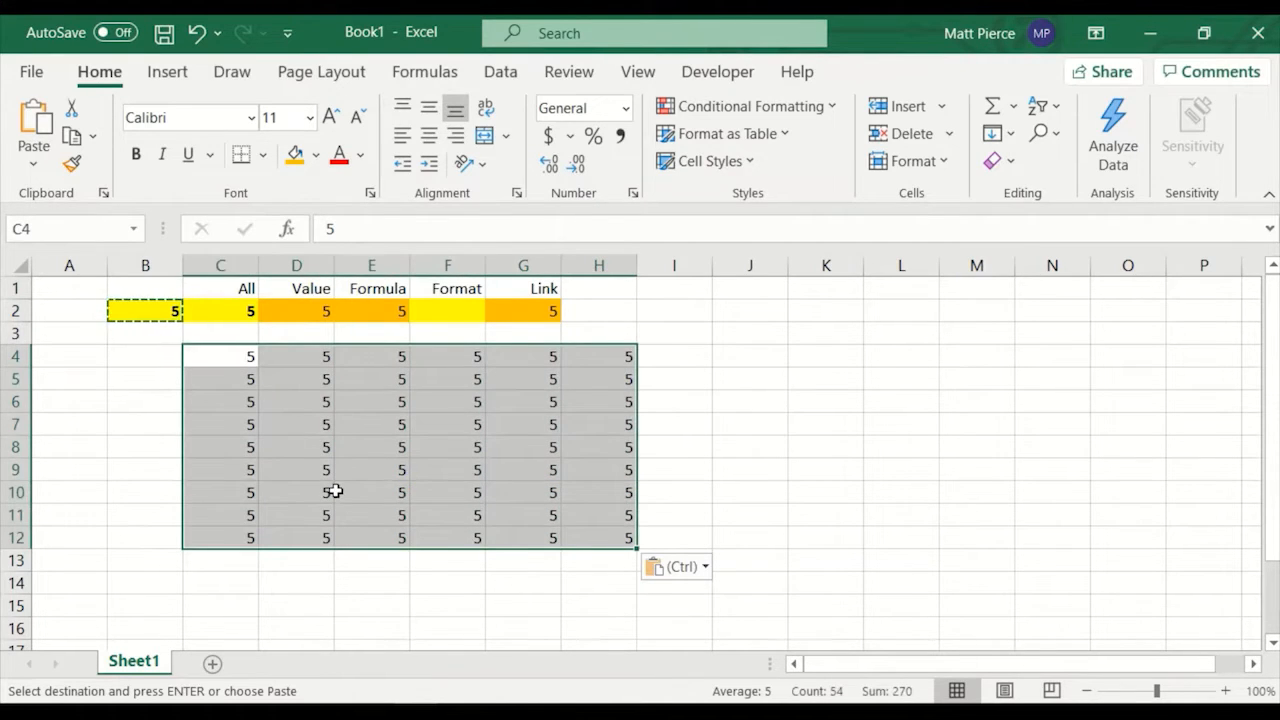
pyautogui.hotkey('ctrl', 'z')
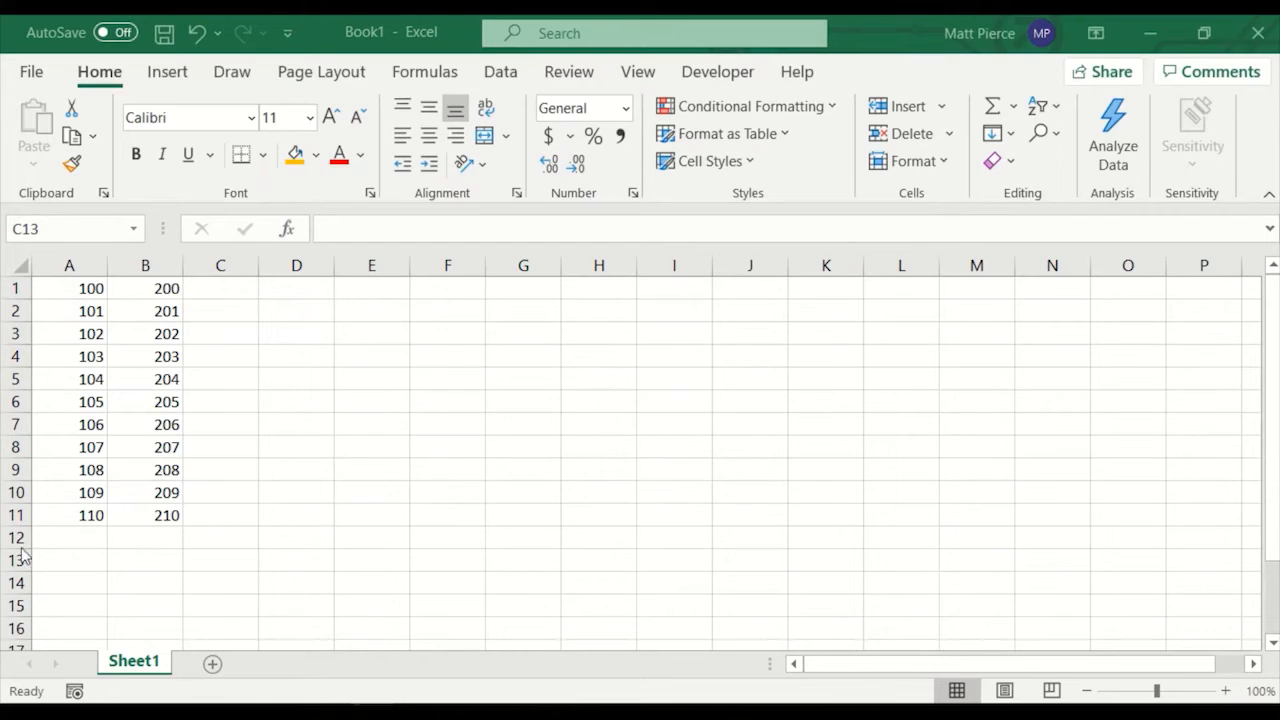
# - Copy the range A1:B11 and paste it transposed starting at cell E1
pyautogui.moveTo(77, 287); pyautogui.dragTo(140, 510)
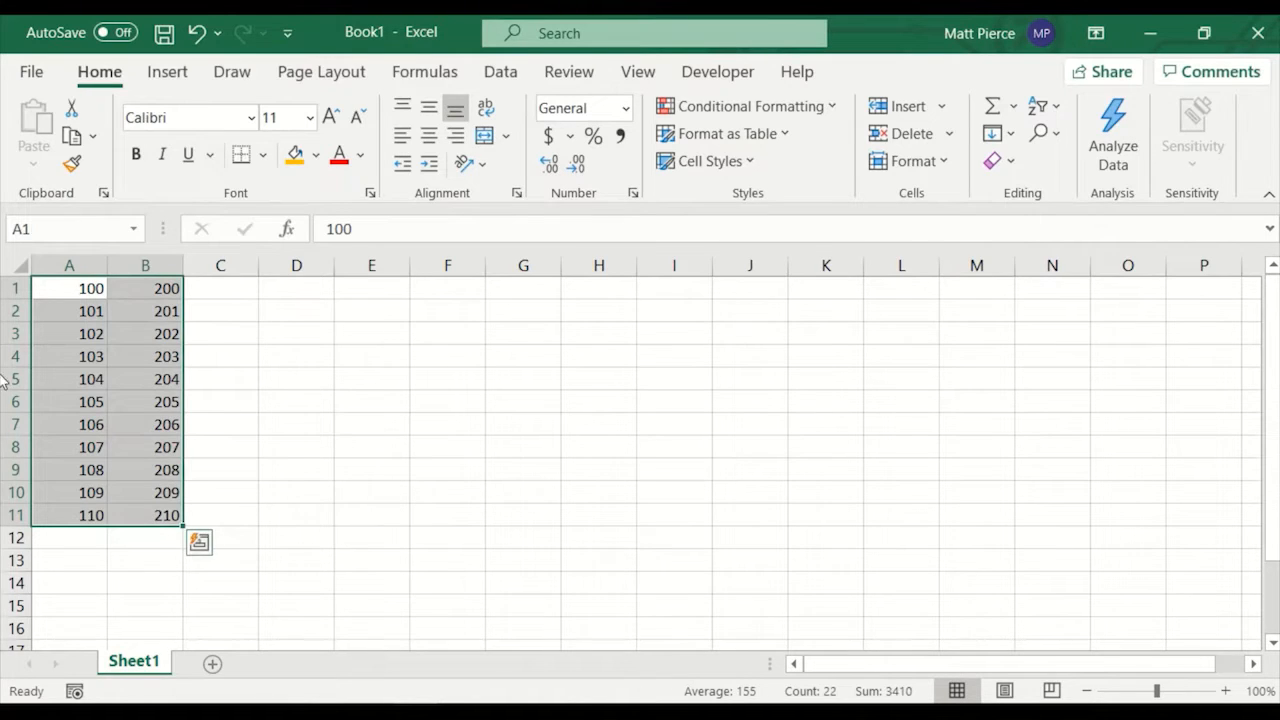
pyautogui.rightClick(98, 338)
pyautogui.click(194, 152)
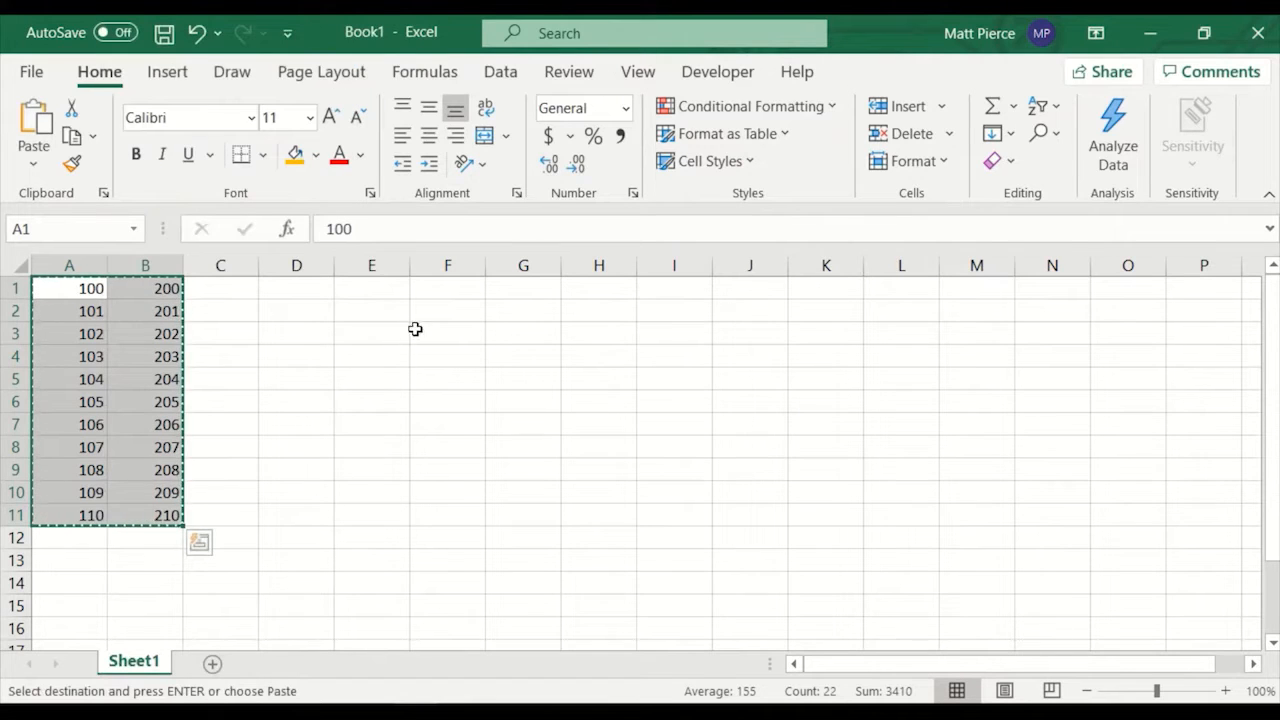
pyautogui.click(373, 287)
pyautogui.rightClick(372, 286)
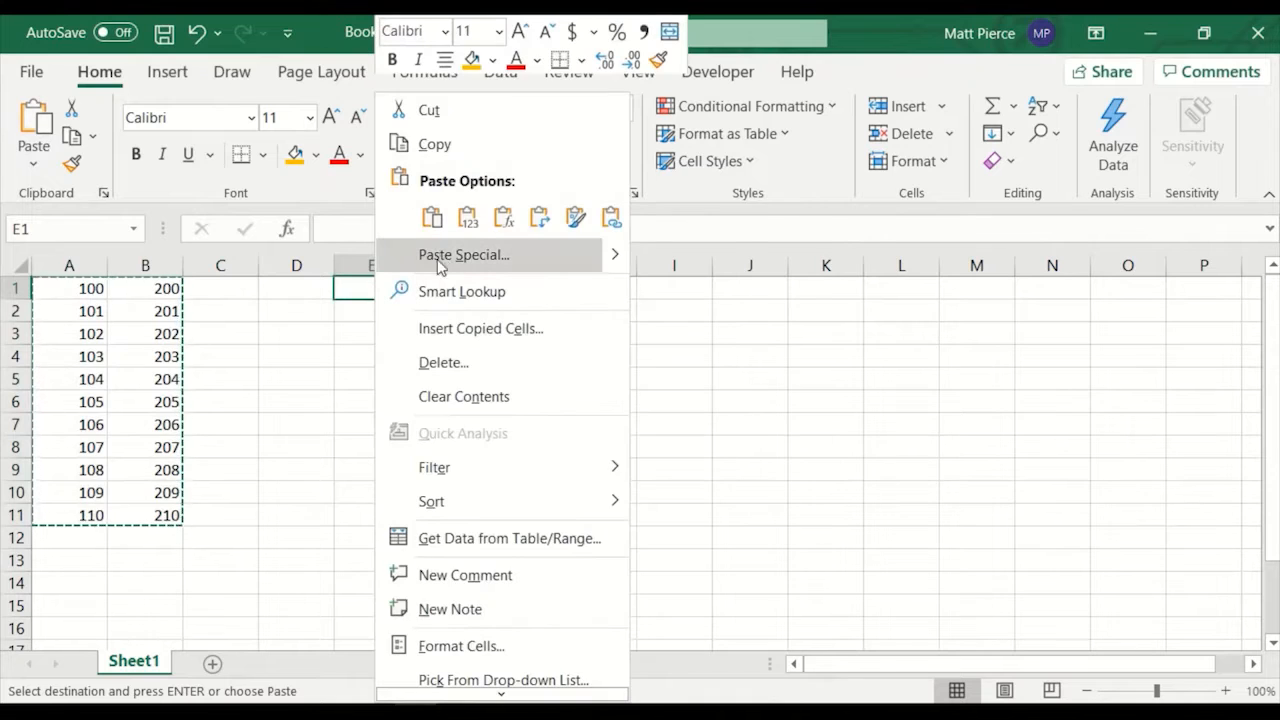
pyautogui.click(540, 218)
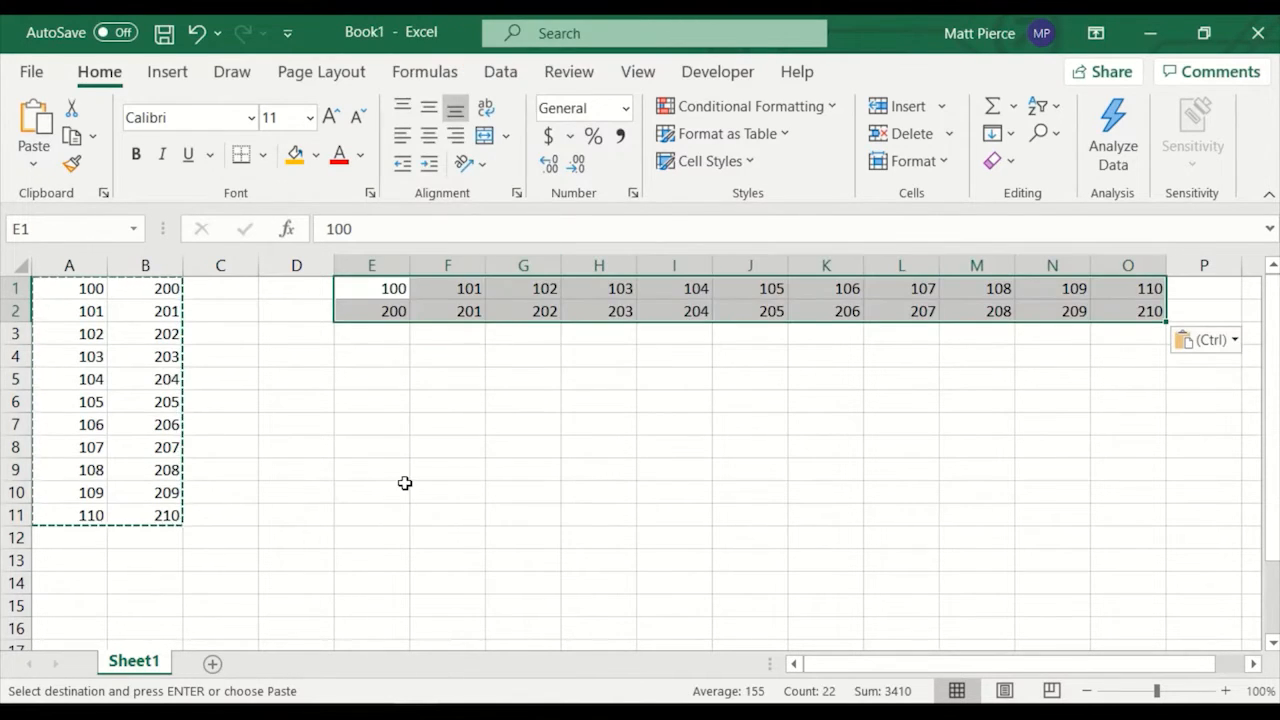
# - Compare source columns A and B with the transposed rows 1 and 2 starting at column E
pyautogui.moveTo(82, 290); pyautogui.dragTo(102, 497)
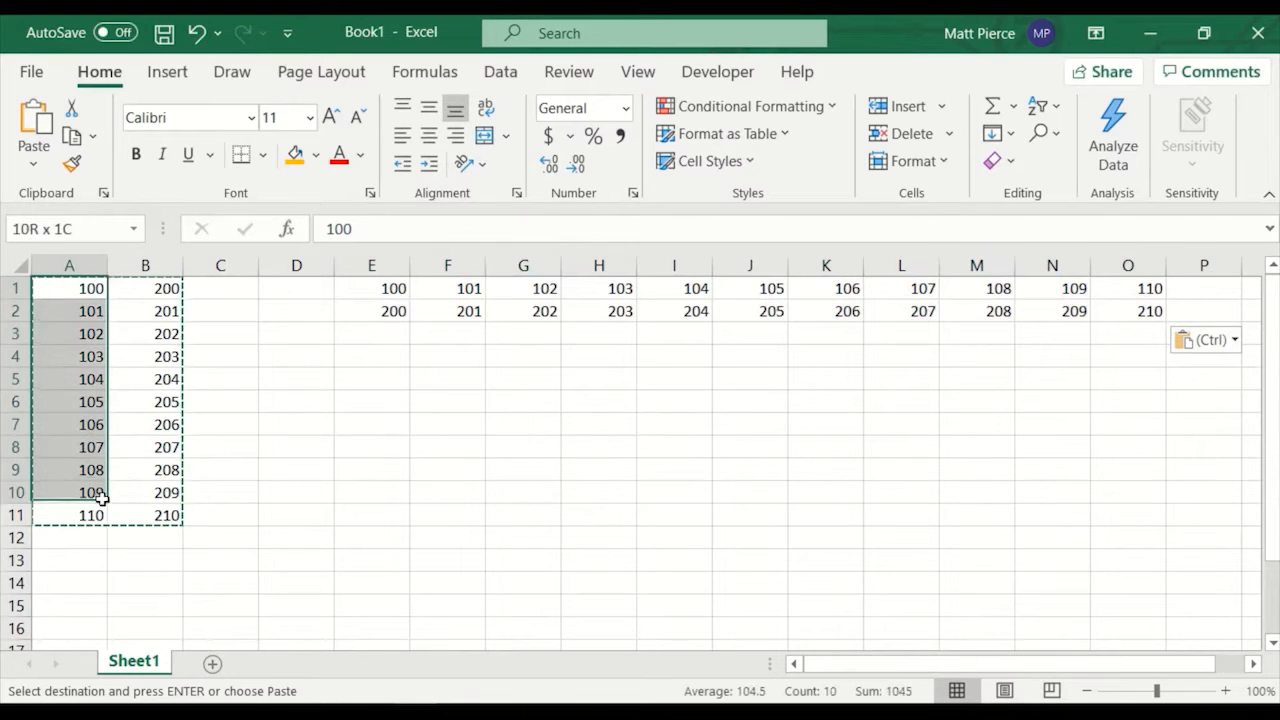
pyautogui.click(392, 286)
pyautogui.moveTo(85, 290); pyautogui.dragTo(92, 494)
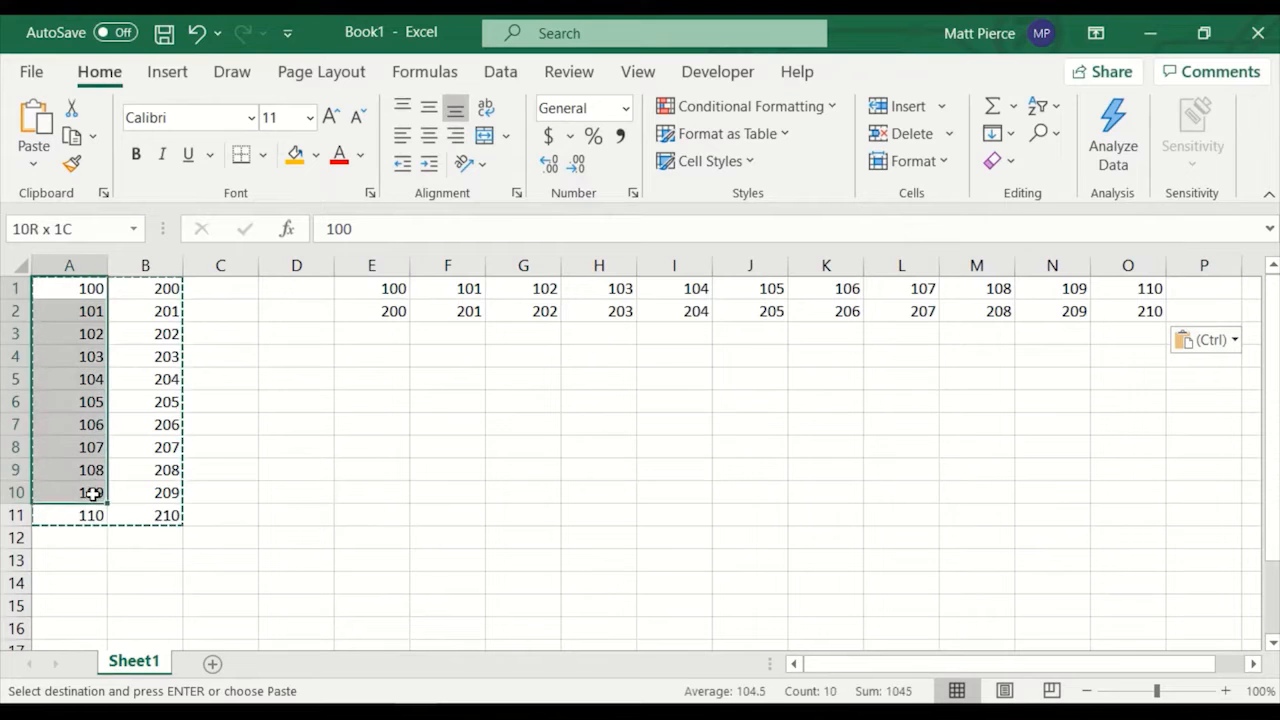
pyautogui.moveTo(380, 287); pyautogui.dragTo(1125, 272)
pyautogui.moveTo(167, 290); pyautogui.dragTo(170, 518)
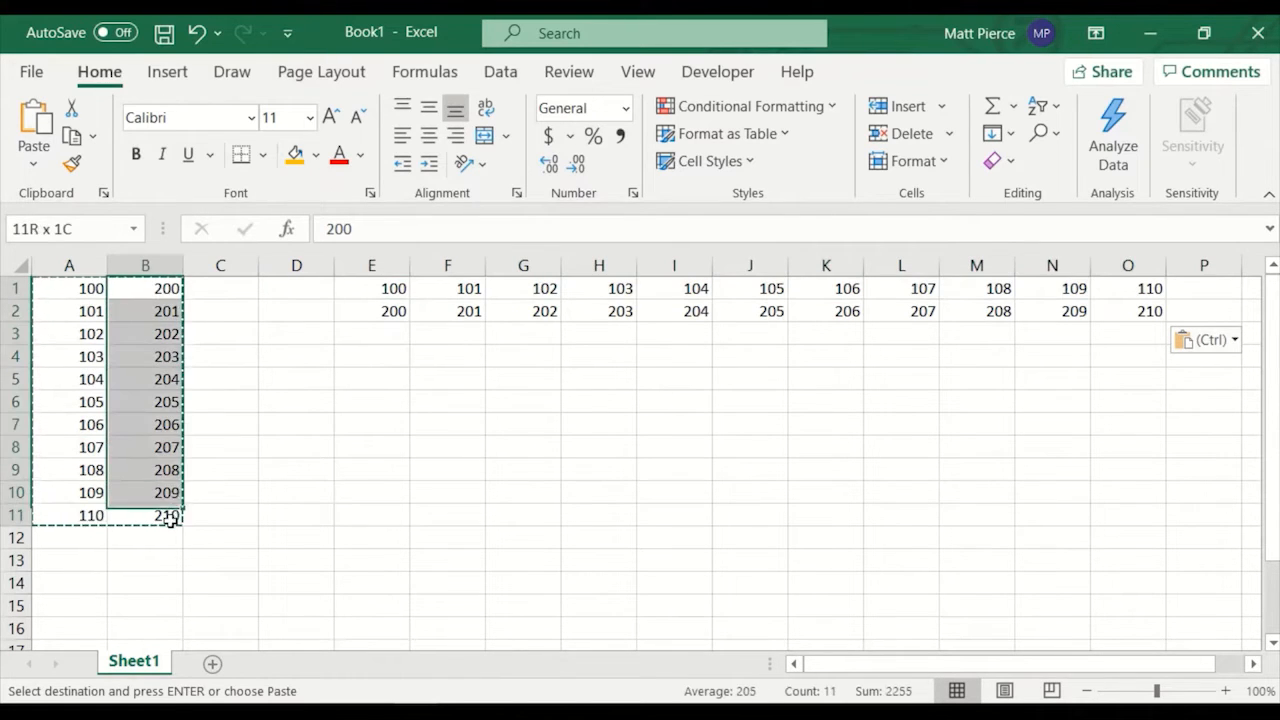
pyautogui.moveTo(390, 310); pyautogui.dragTo(1145, 311)
# - Clear the contents of columns A and B
pyautogui.click(77, 288)
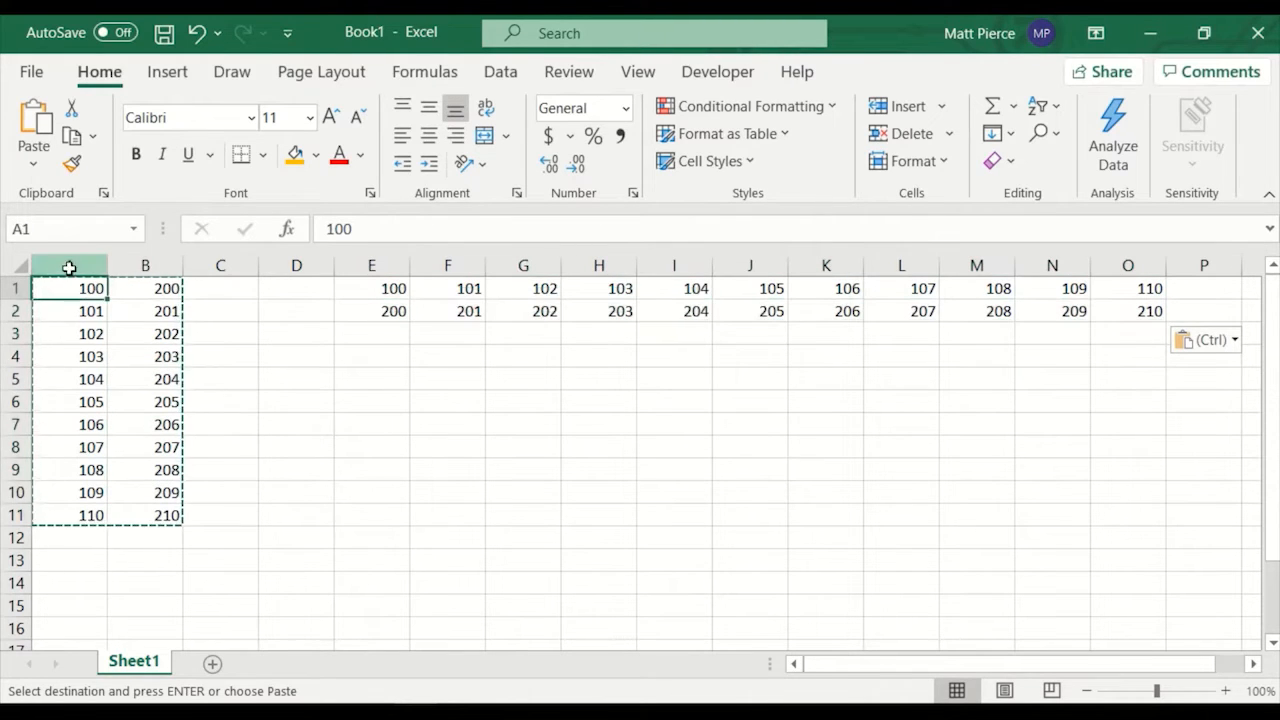
pyautogui.moveTo(69, 267); pyautogui.dragTo(134, 270)
pyautogui.press('Delete')
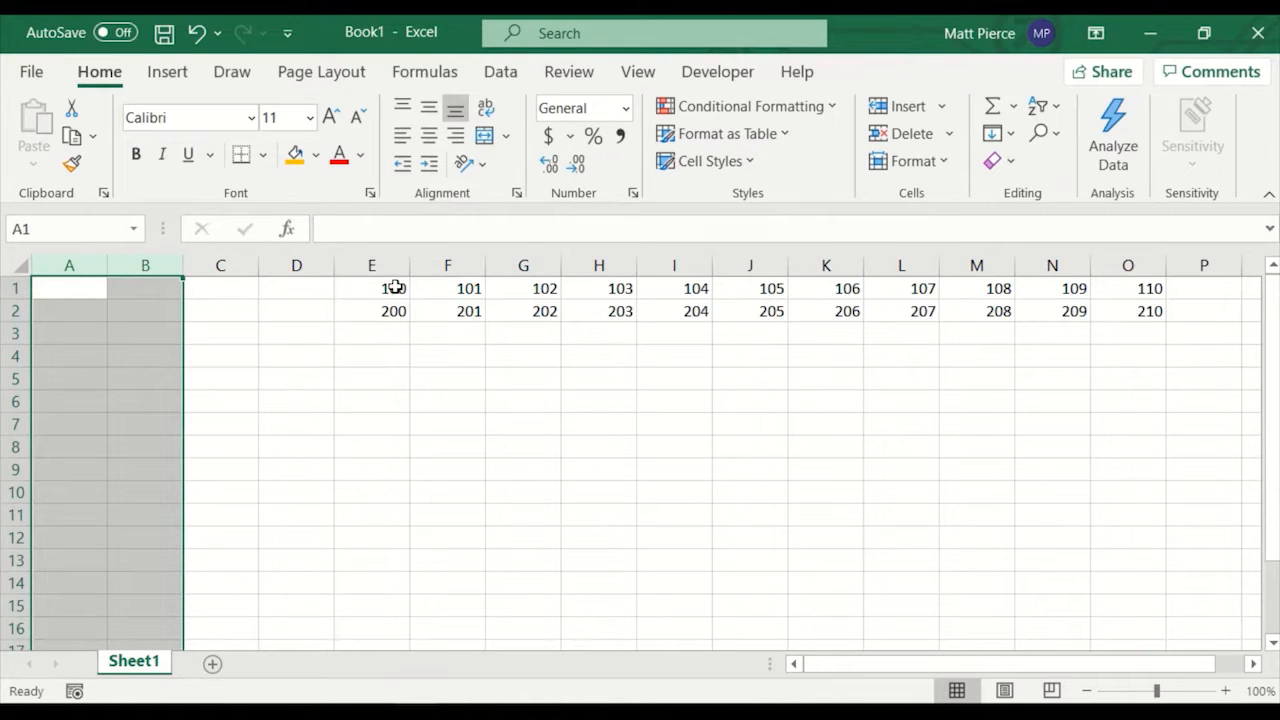
# - Copy the range E1:O2 and paste it transposed starting at cell B1
pyautogui.moveTo(394, 289); pyautogui.dragTo(1100, 314)
pyautogui.rightClick(1104, 325)
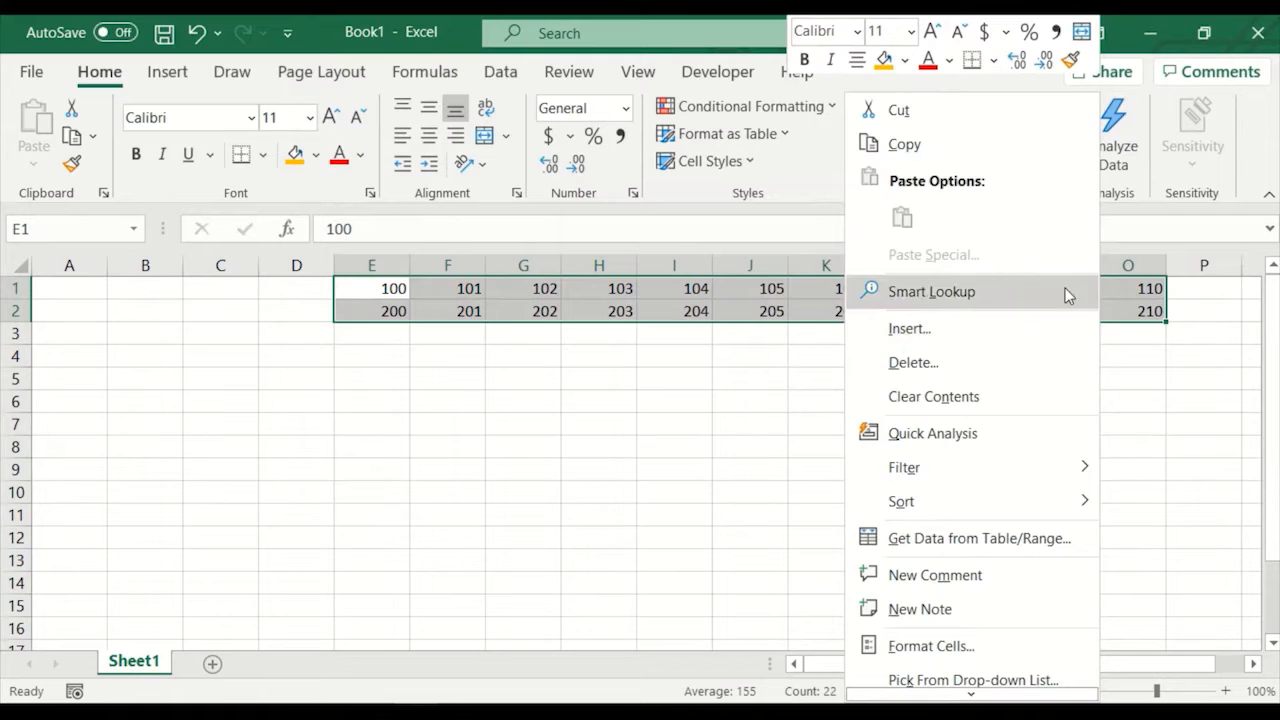
pyautogui.click(946, 152)
pyautogui.click(75, 286)
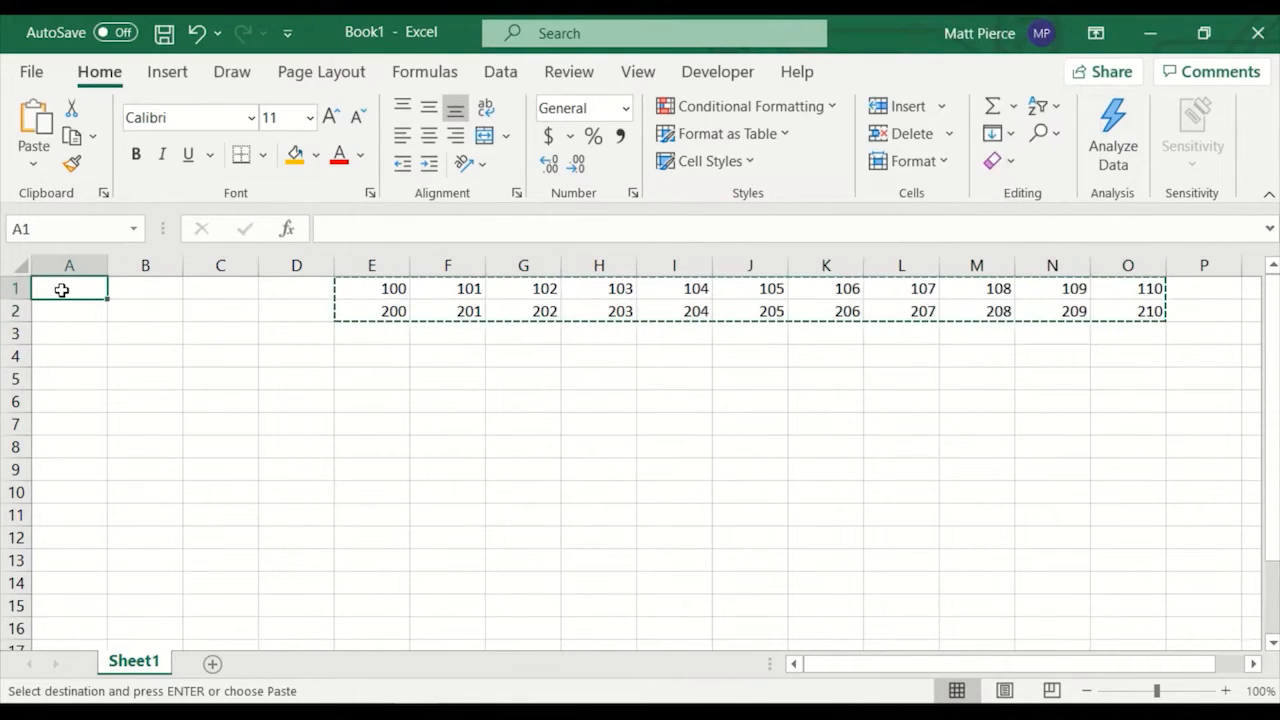
pyautogui.rightClick(57, 288)
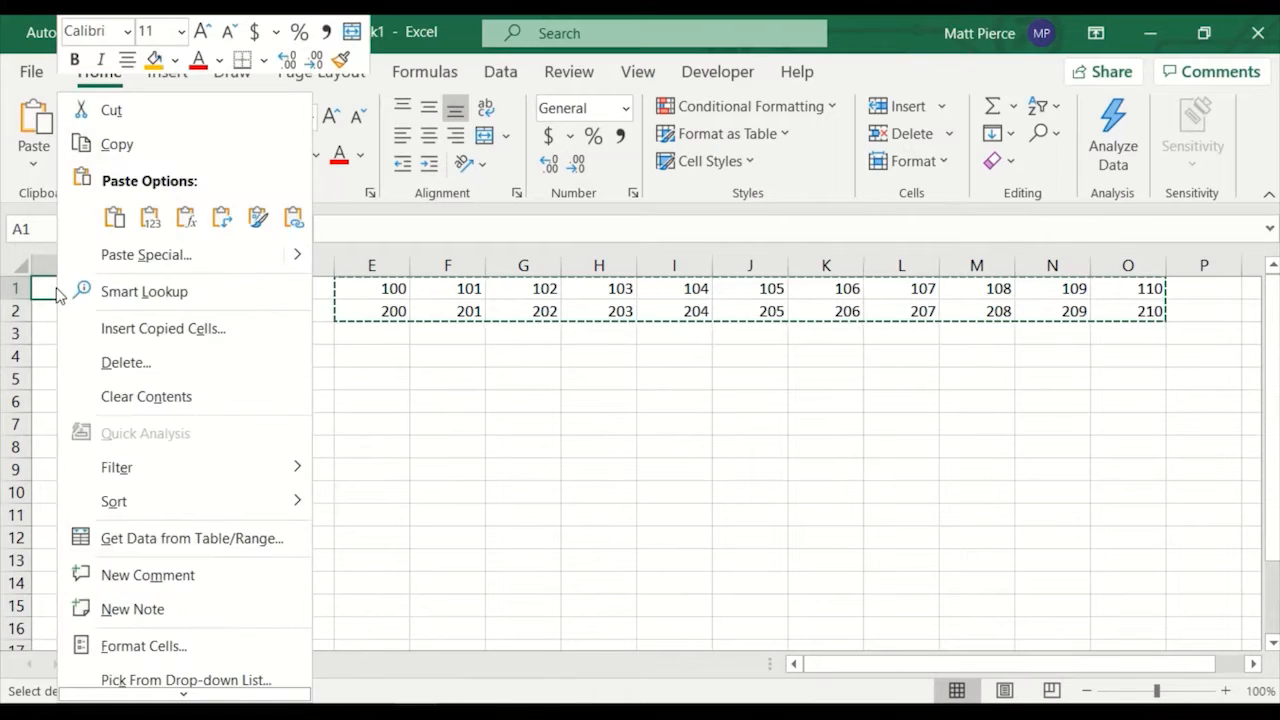
pyautogui.press('Escape')
pyautogui.click(118, 293)
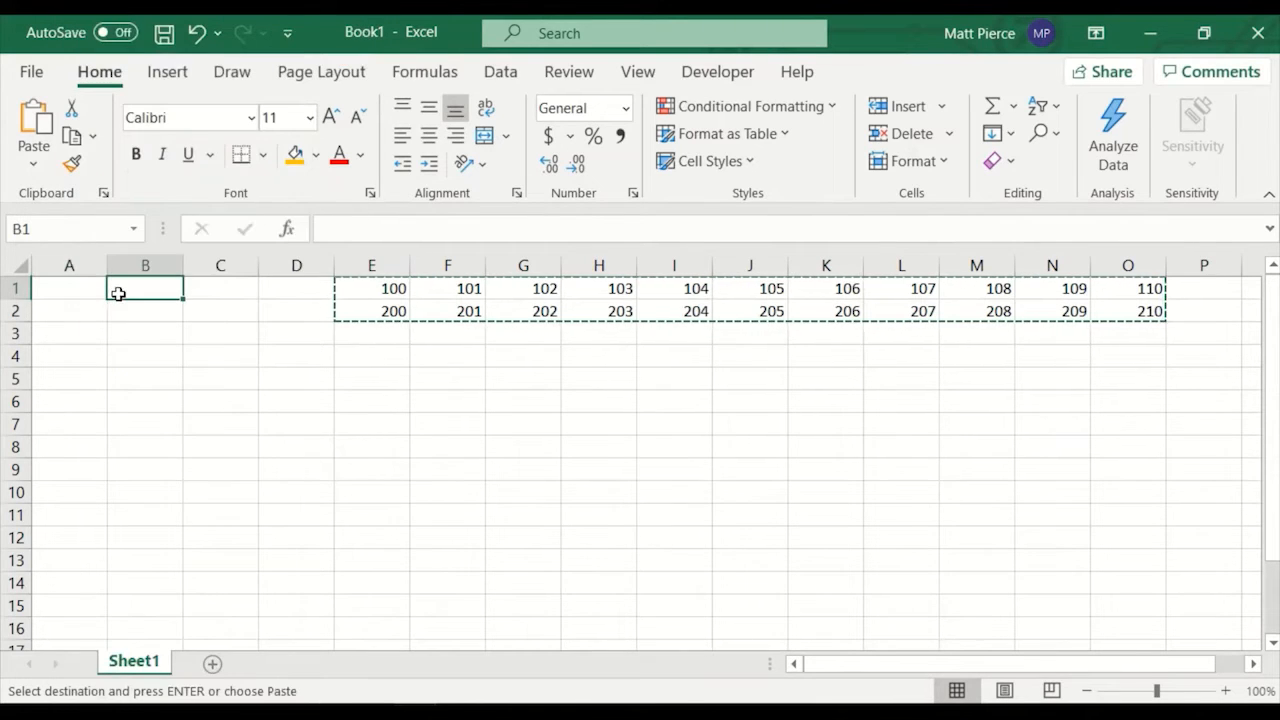
pyautogui.rightClick(118, 293)
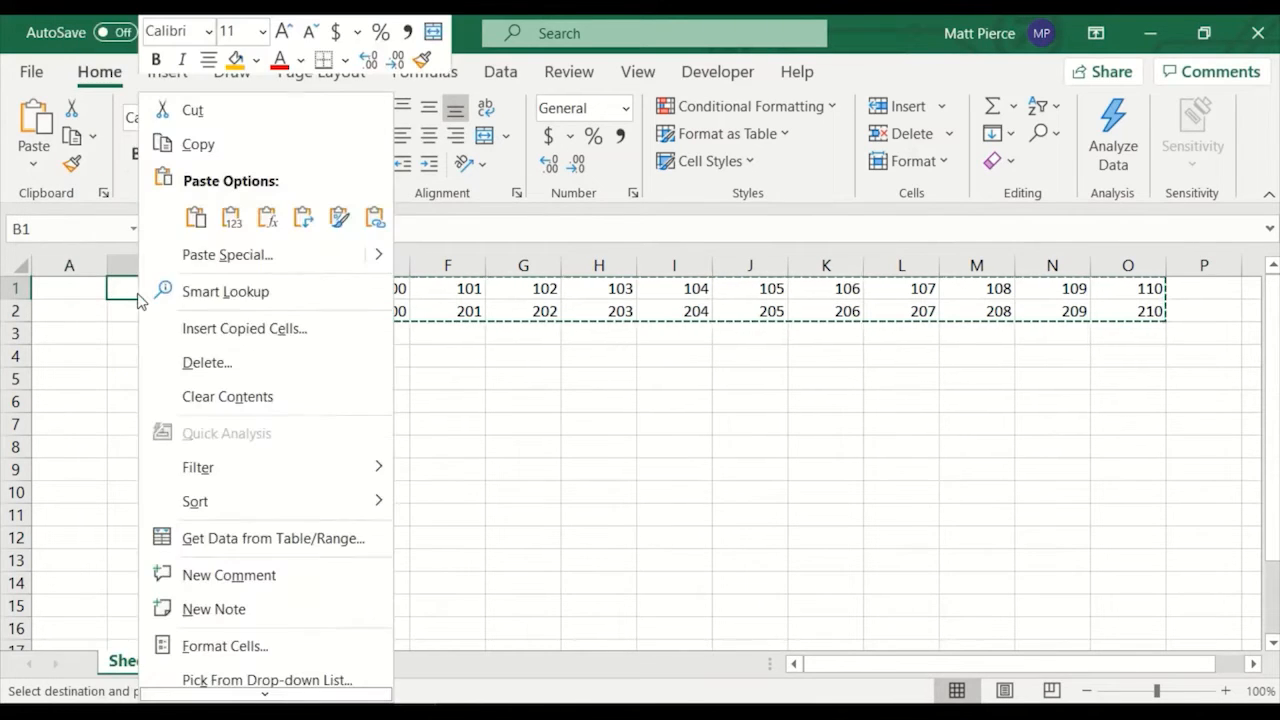
pyautogui.click(321, 228)
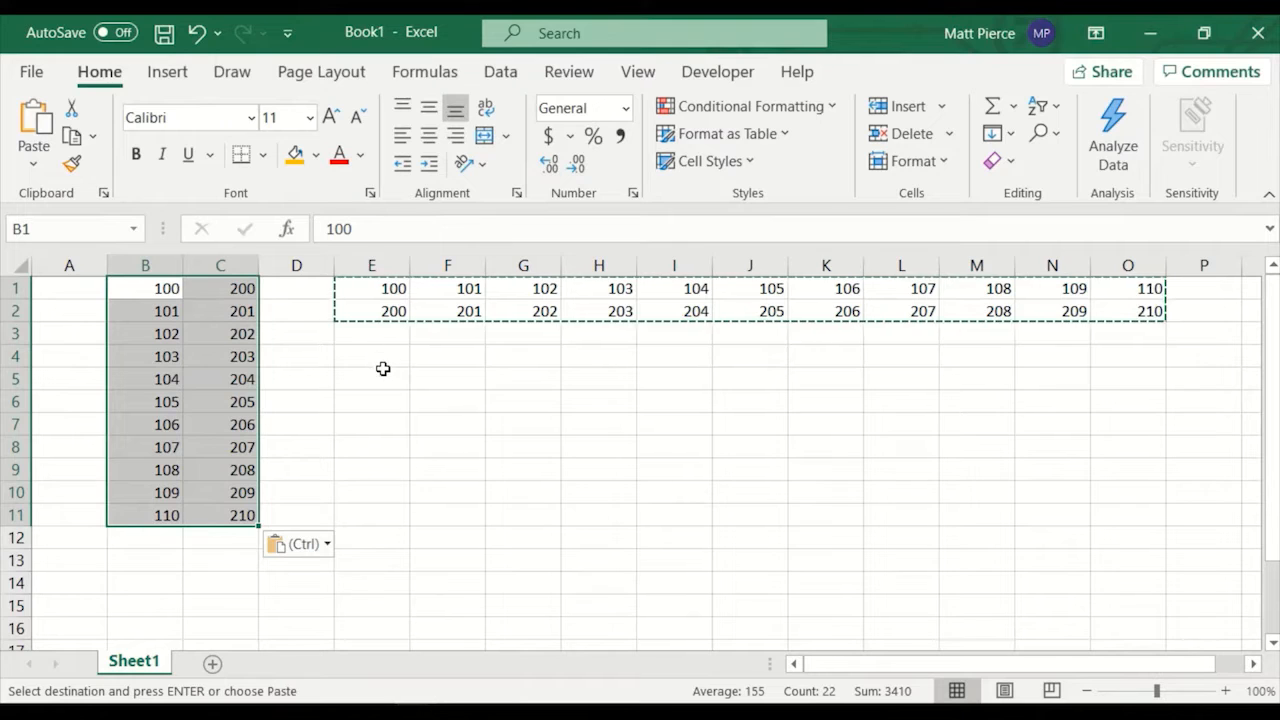
# - Paste the copied E1:O2 range transposed two more times, starting at cells G4 and J4
pyautogui.rightClick(538, 361)
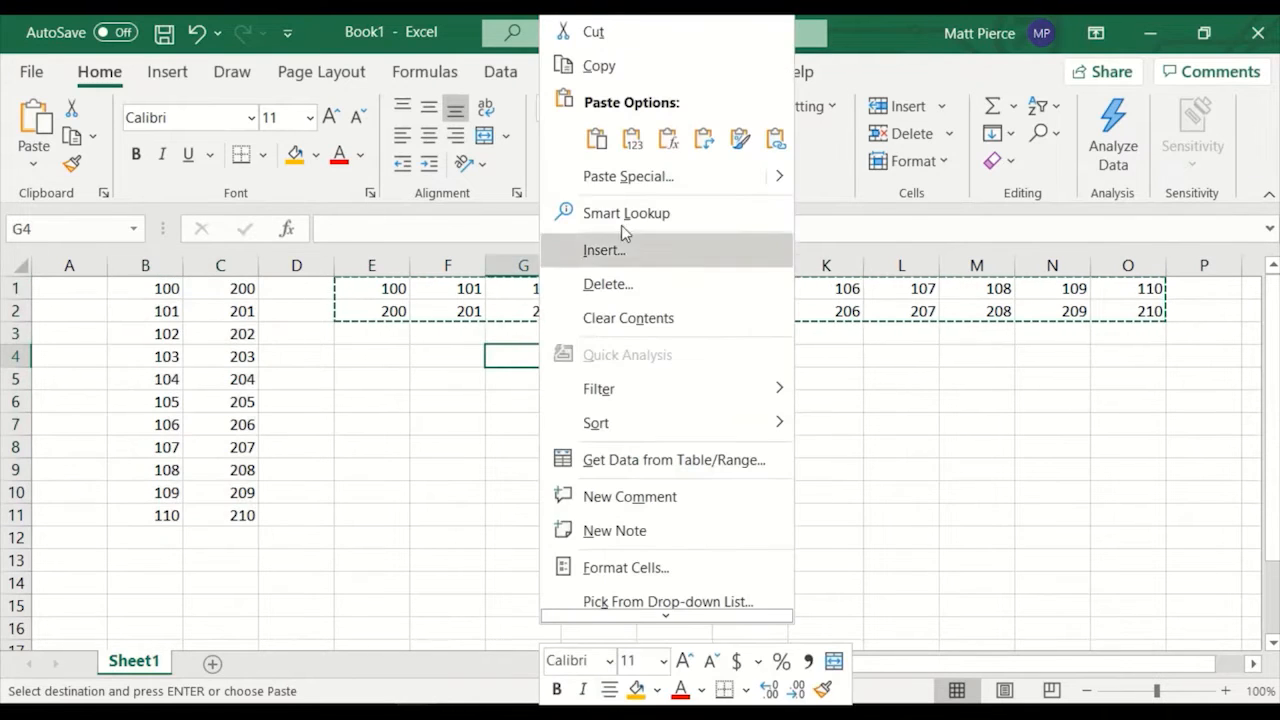
pyautogui.click(707, 142)
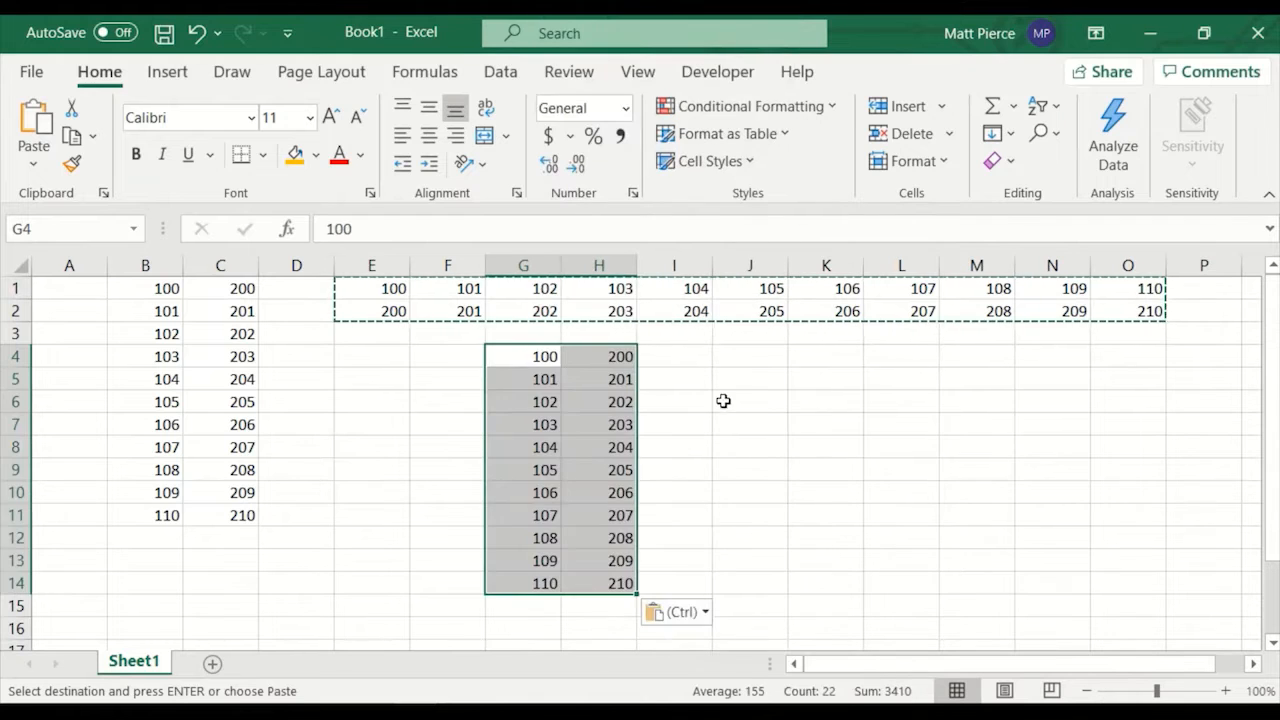
pyautogui.click(749, 358)
pyautogui.rightClick(749, 358)
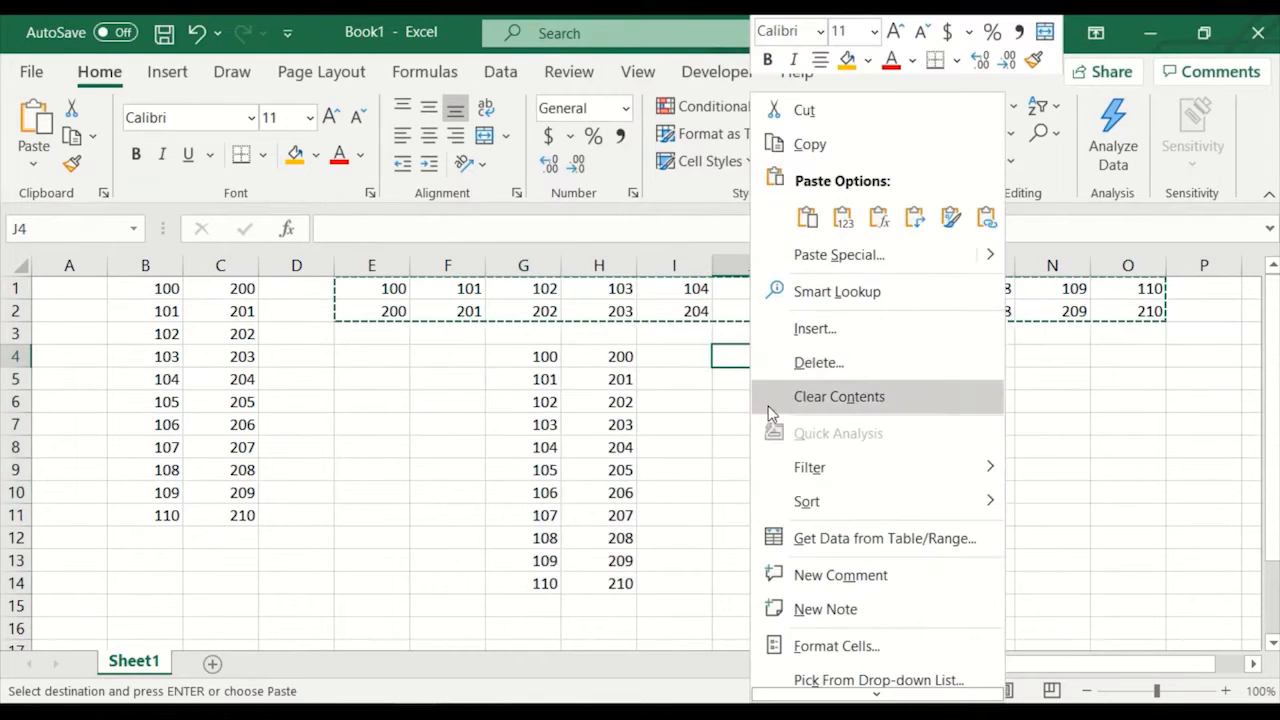
pyautogui.click(911, 217)
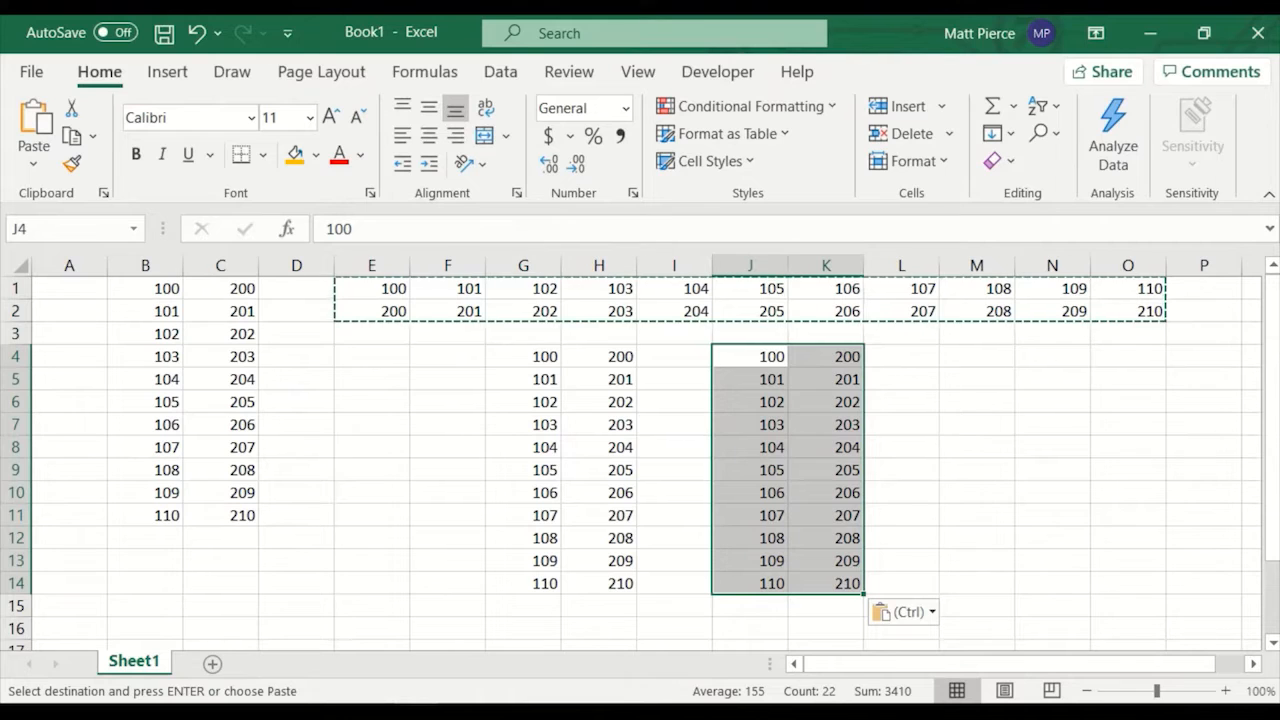
pyautogui.click(750, 356)
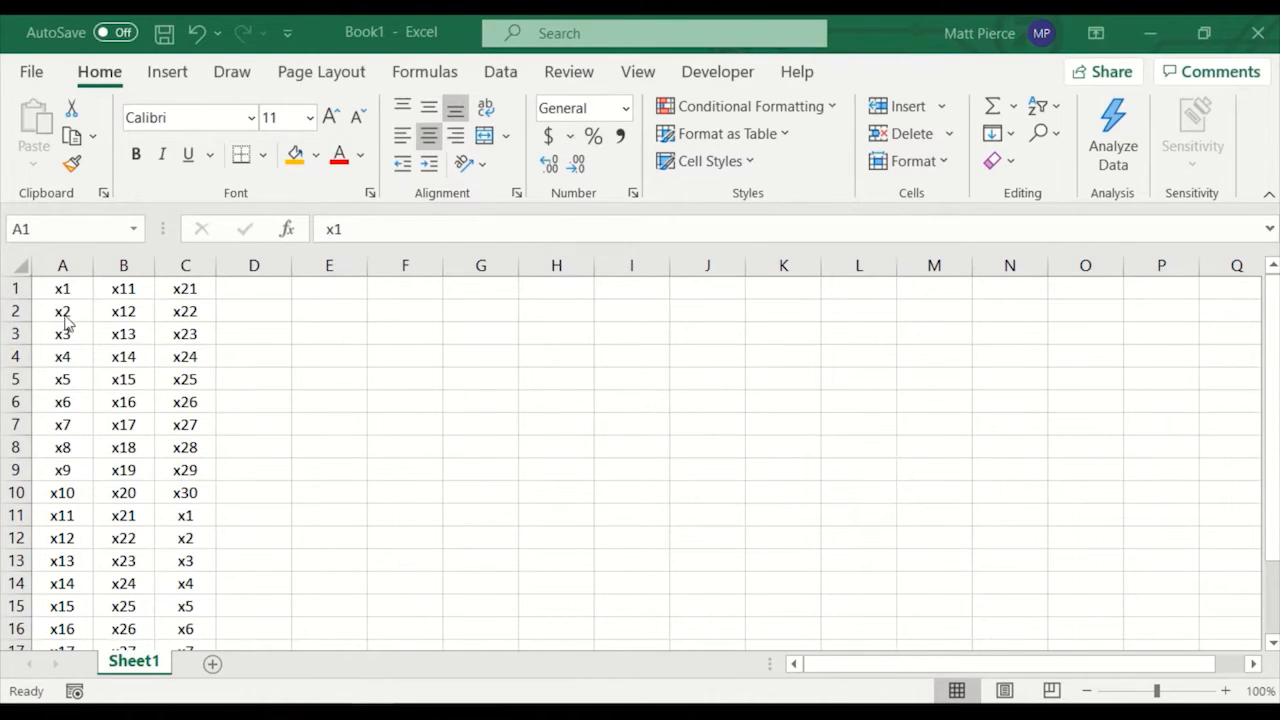
# - Examine the extent of the x-numbered data in A1:C20, then return to cell A1
pyautogui.scroll(-3, 100, 430)
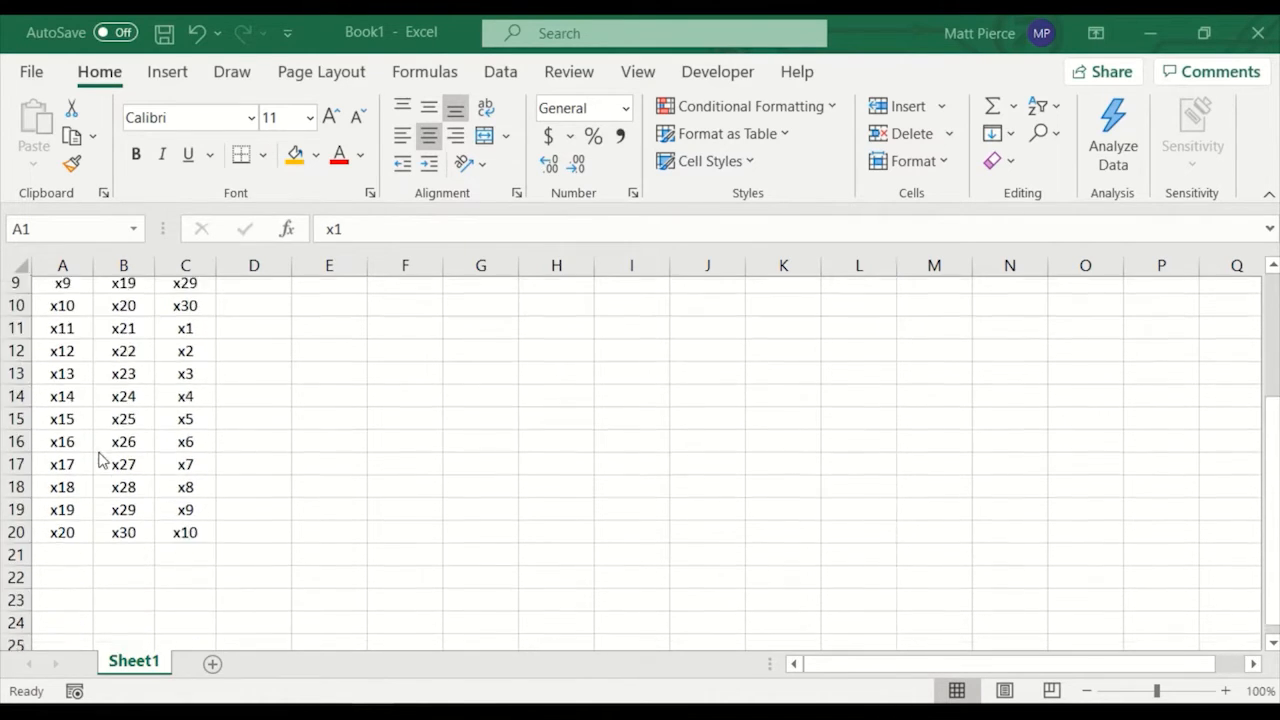
pyautogui.scroll(3, 103, 465)
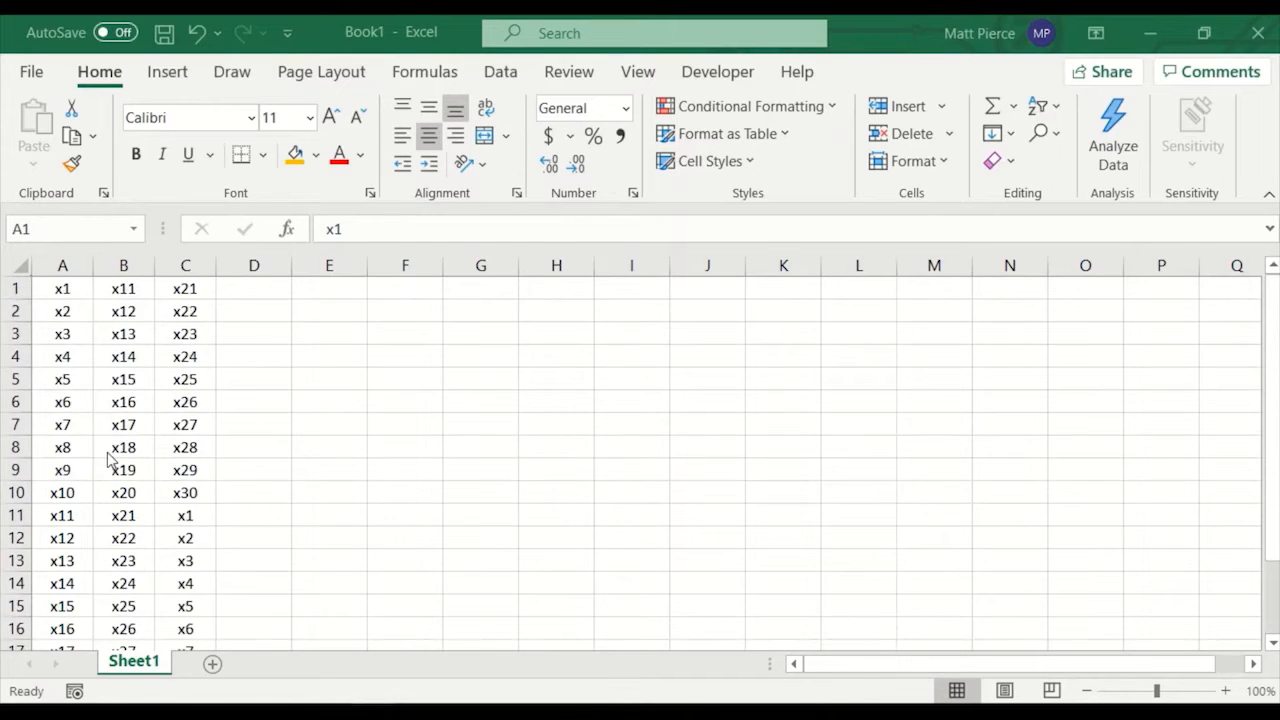
pyautogui.click(60, 287)
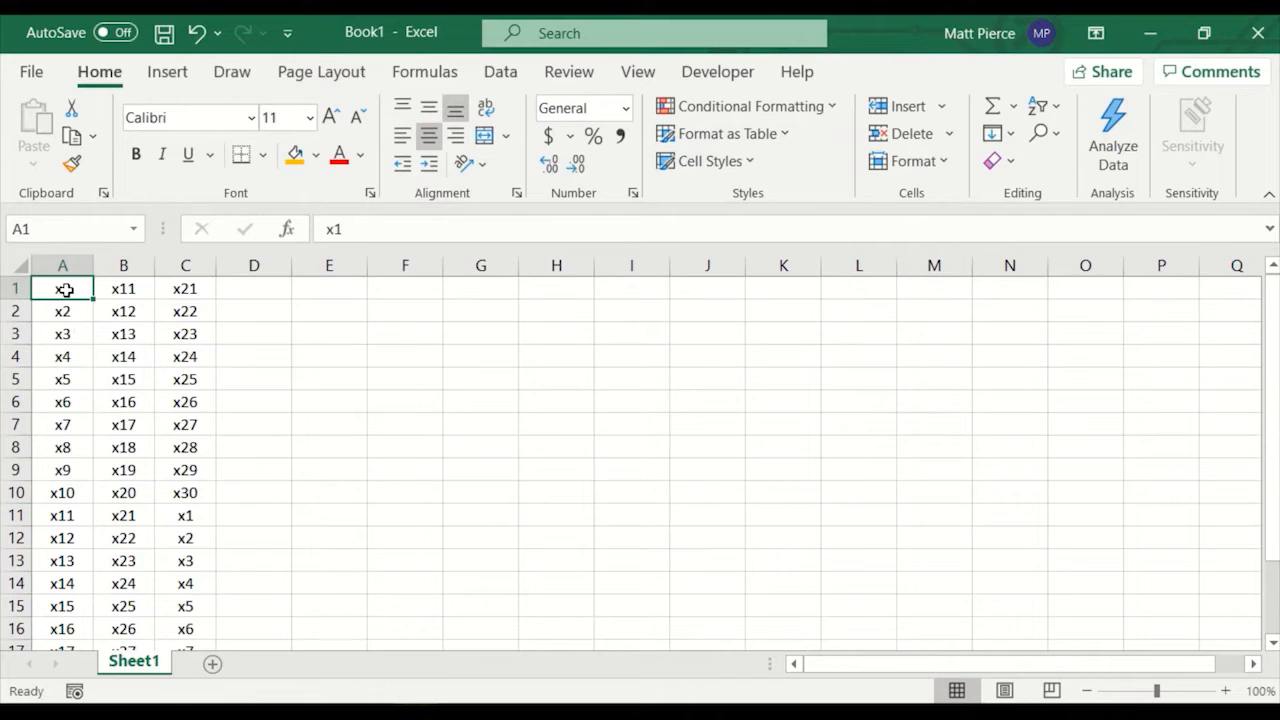
pyautogui.moveTo(64, 292); pyautogui.dragTo(170, 605)
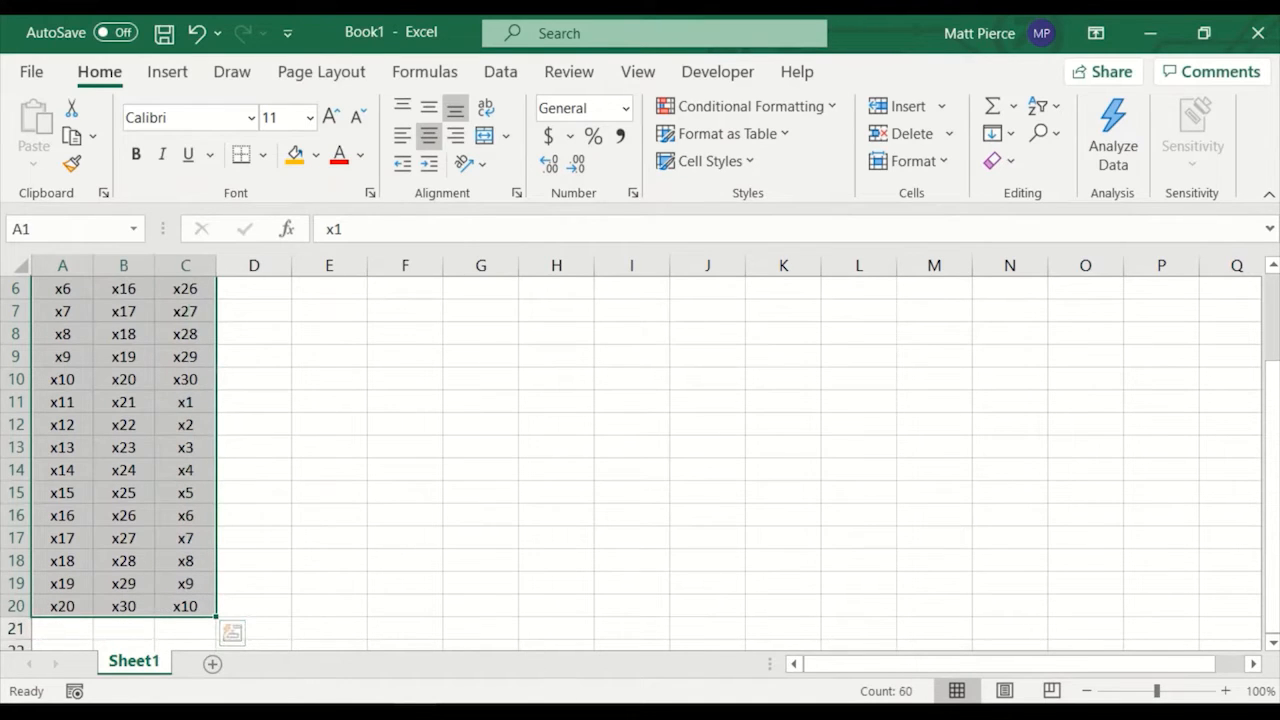
pyautogui.scroll(-5, 94, 598)
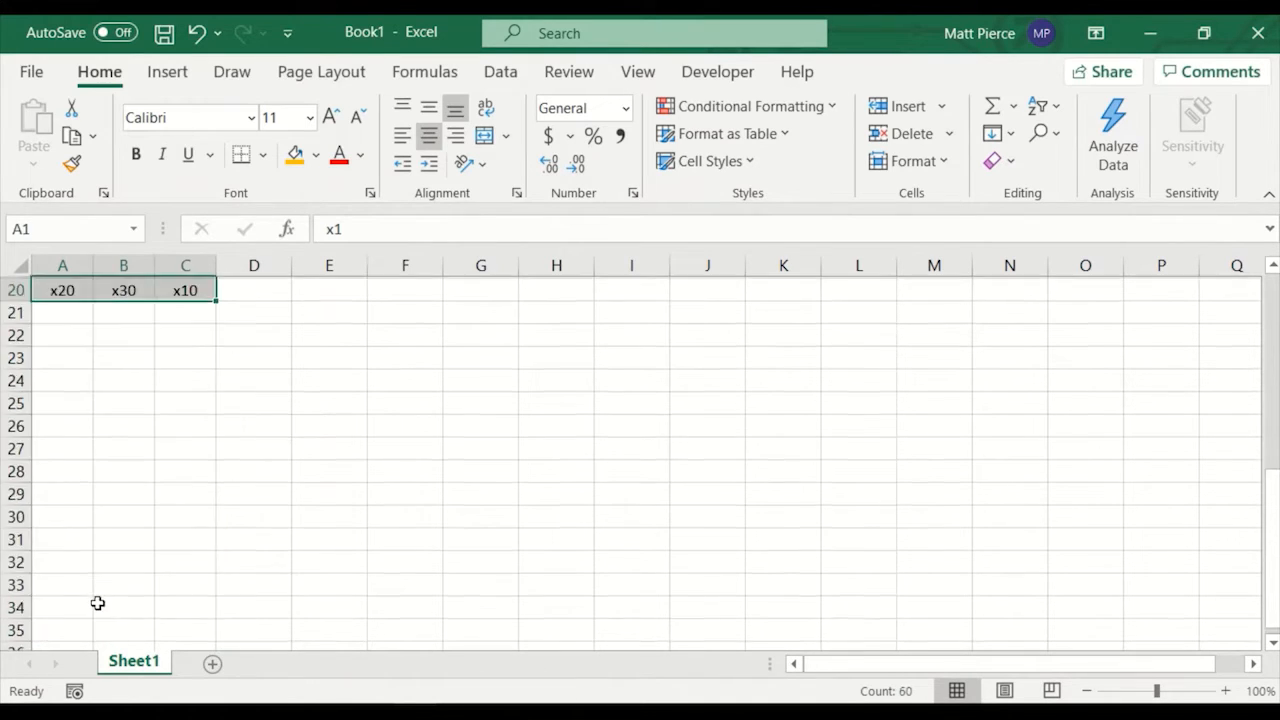
pyautogui.scroll(2, 98, 608)
pyautogui.scroll(5, 100, 613)
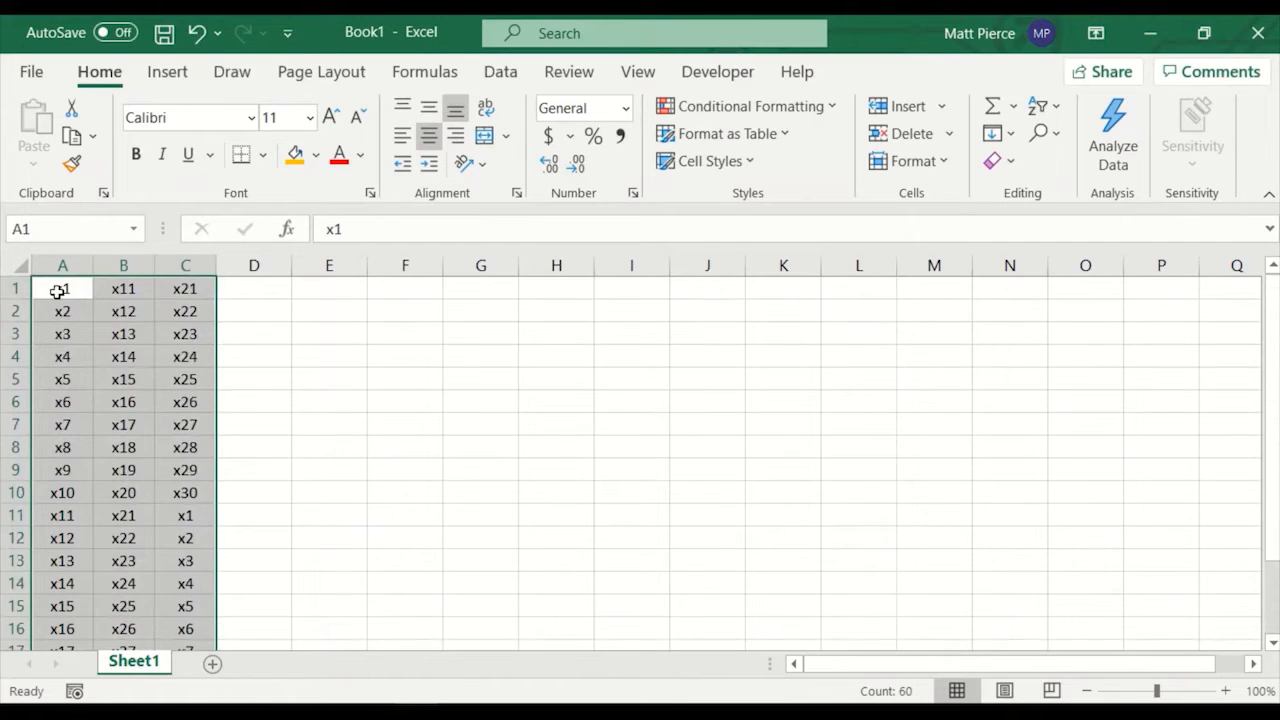
pyautogui.click(61, 296)
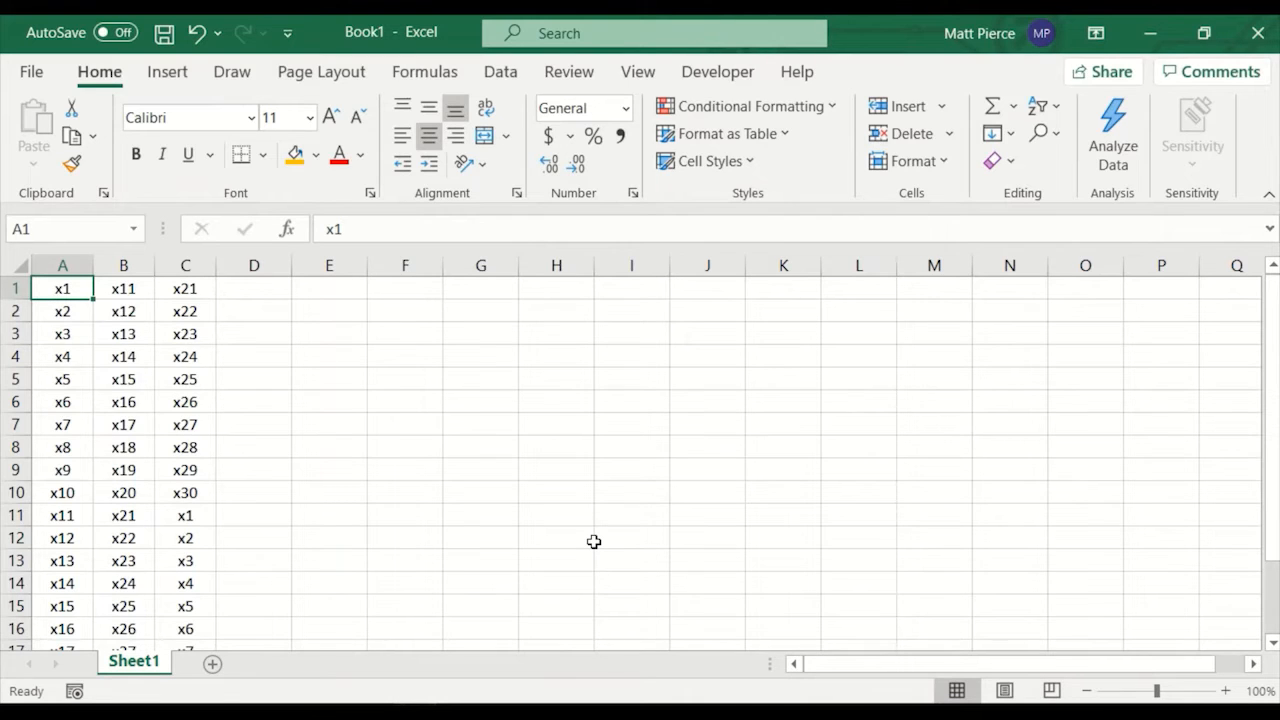
# - Copy the range A1:C20 and paste it transposed starting at cell F1
pyautogui.hotkey('ctrl', 'shift', 'Right')
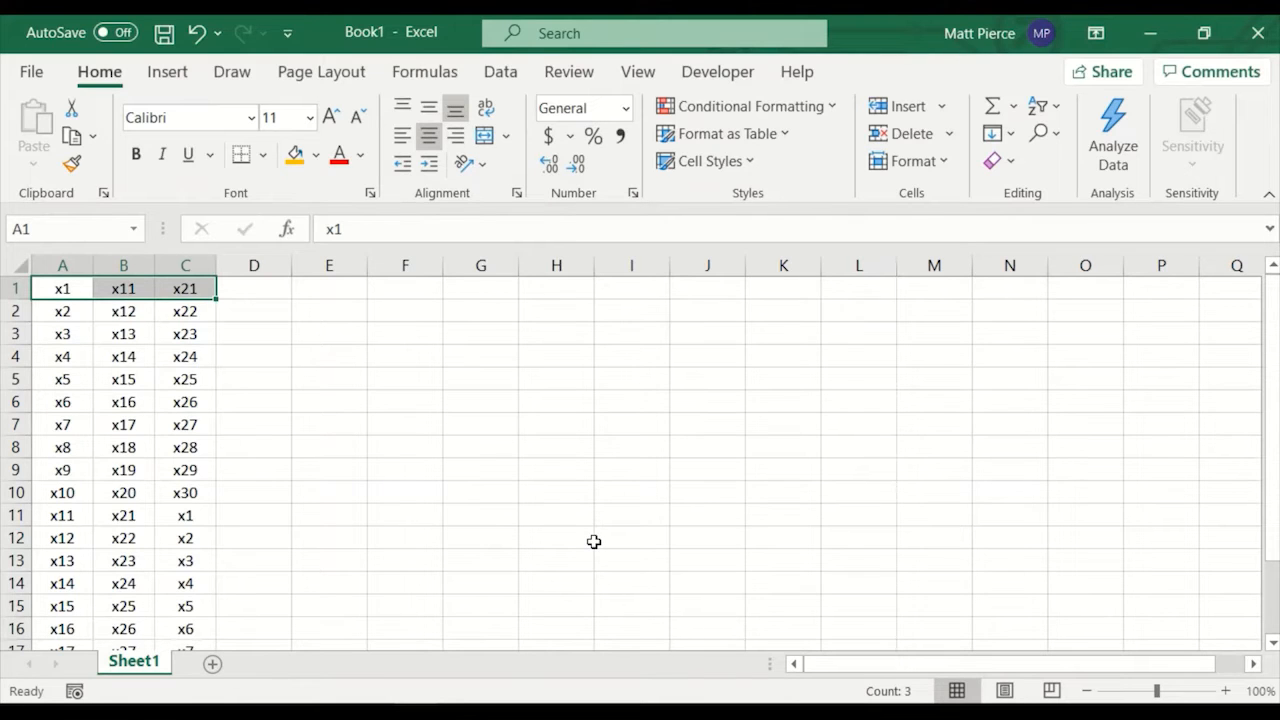
pyautogui.hotkey('ctrl', 'shift', 'Down')
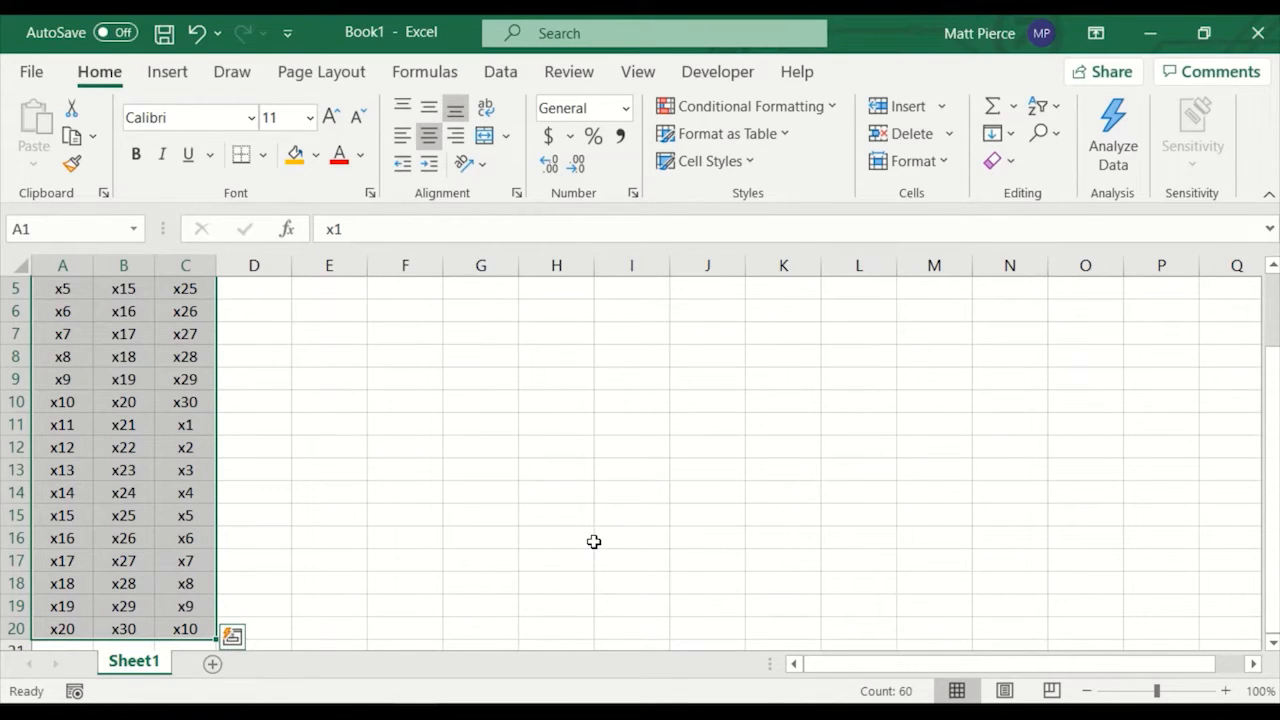
pyautogui.hotkey('ctrl', 'c')
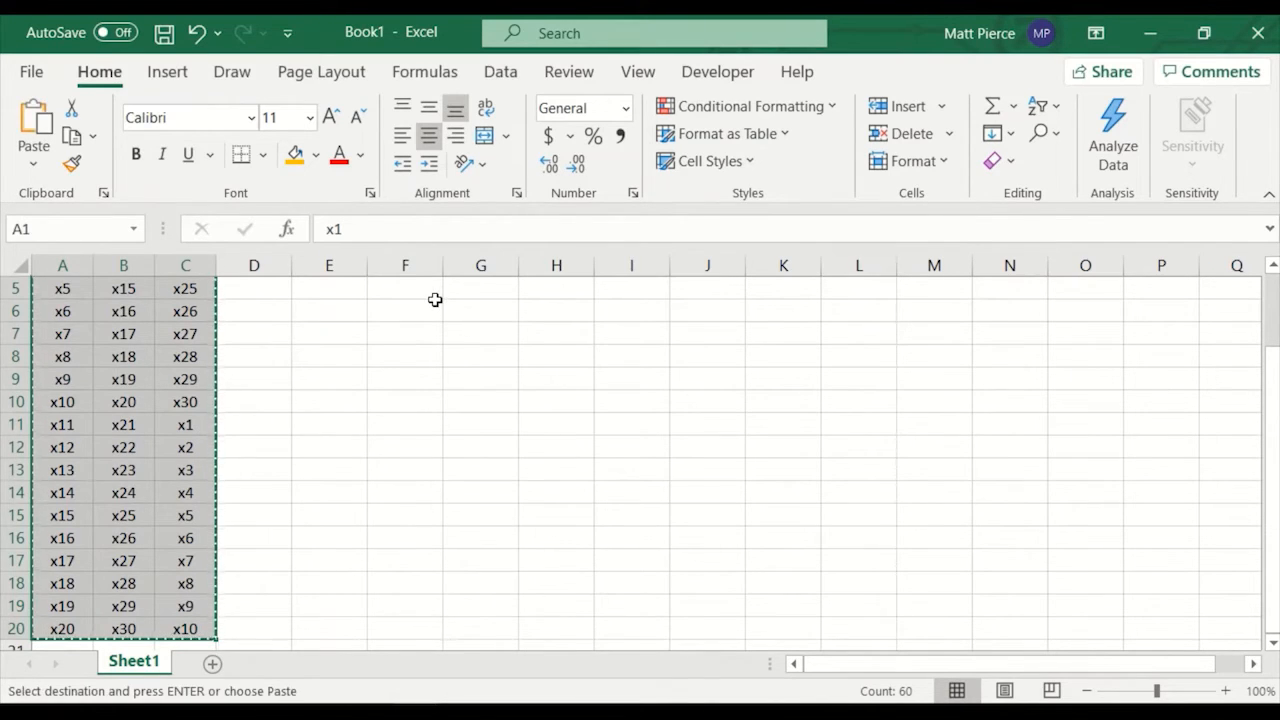
pyautogui.hotkey('ctrl', 'Home')
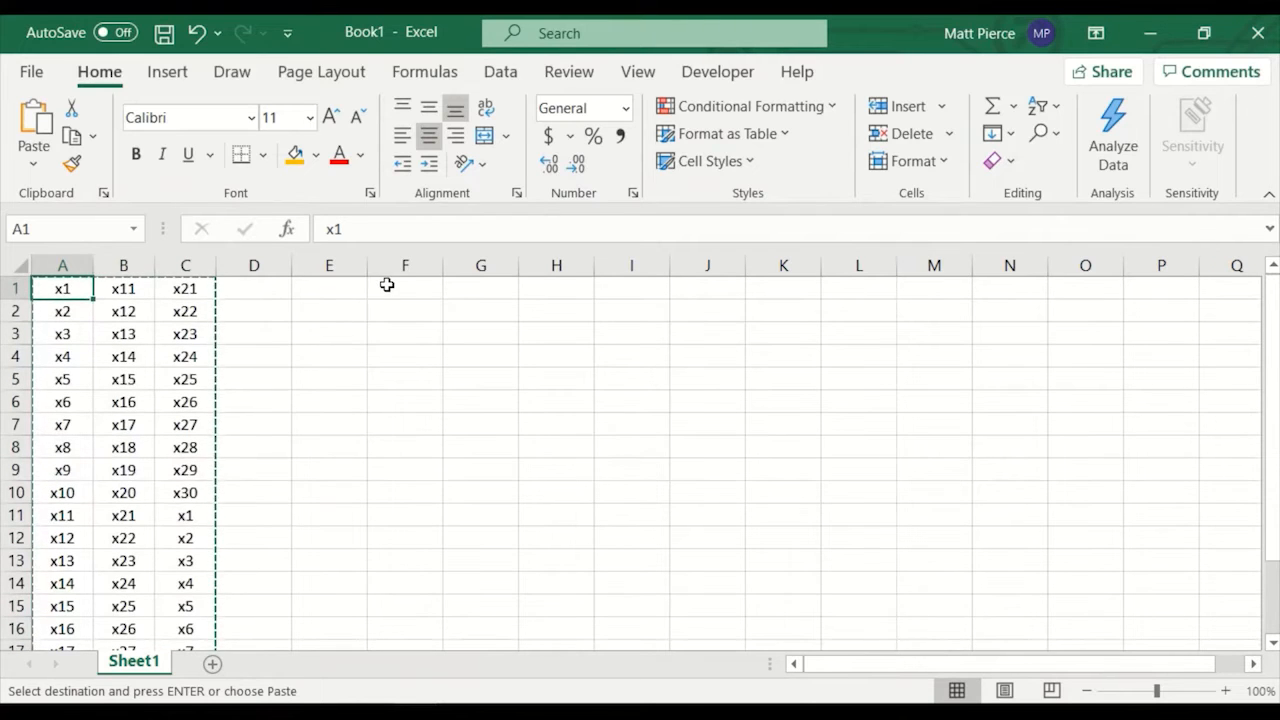
pyautogui.rightClick(386, 285)
pyautogui.click(551, 218)
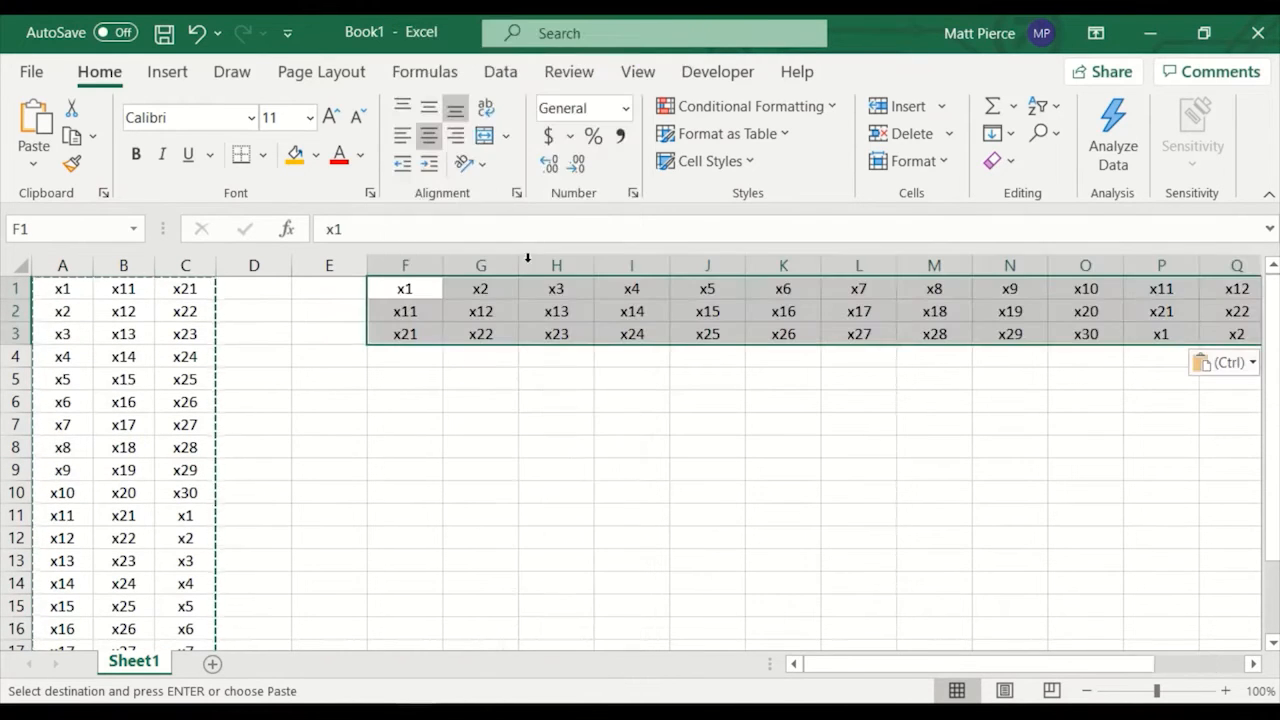
pyautogui.click(392, 379)
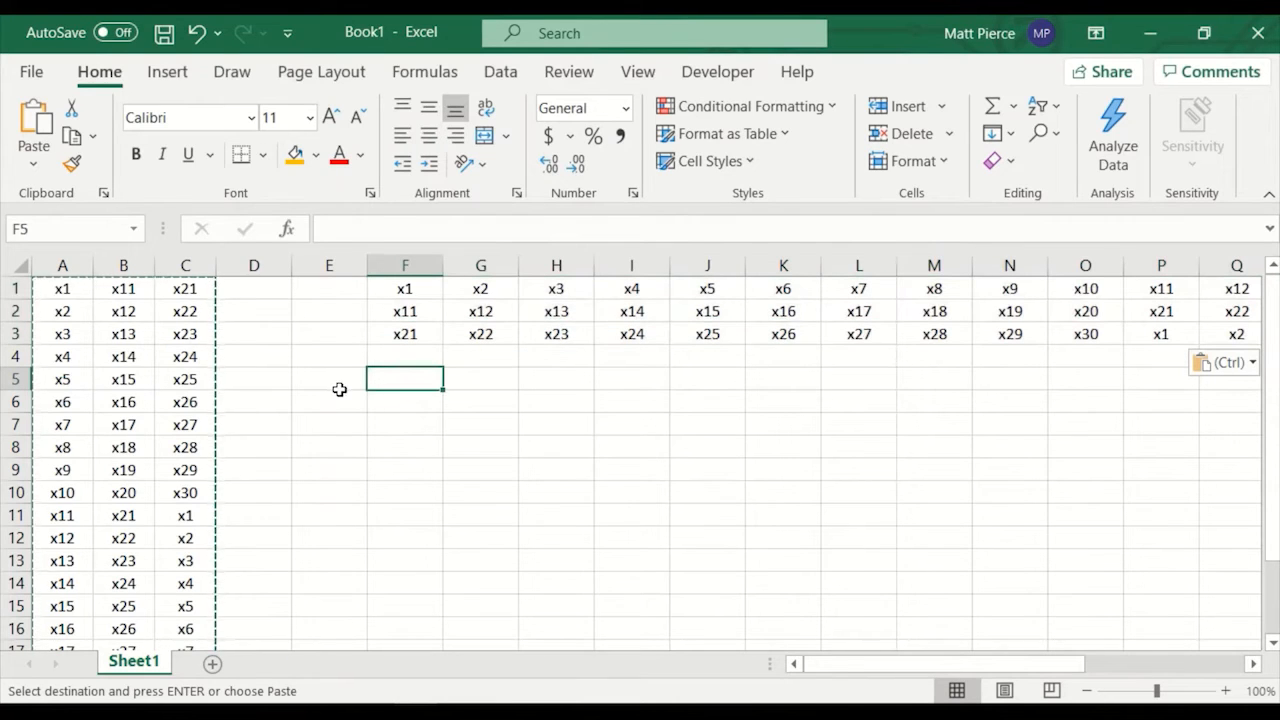
pyautogui.press('Escape')
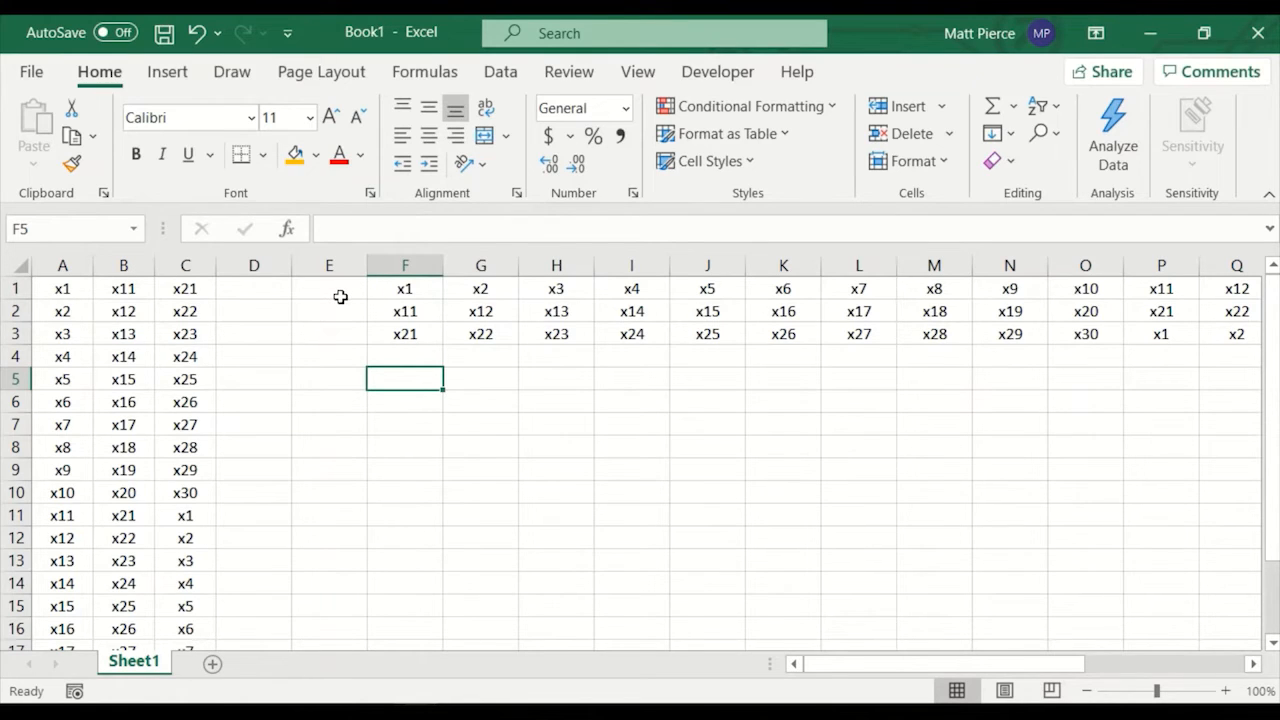
# - Clear the contents of the transposed block in F1:Y3
pyautogui.press('Up')
pyautogui.press('Up')
pyautogui.press('Up')
pyautogui.press('Up')
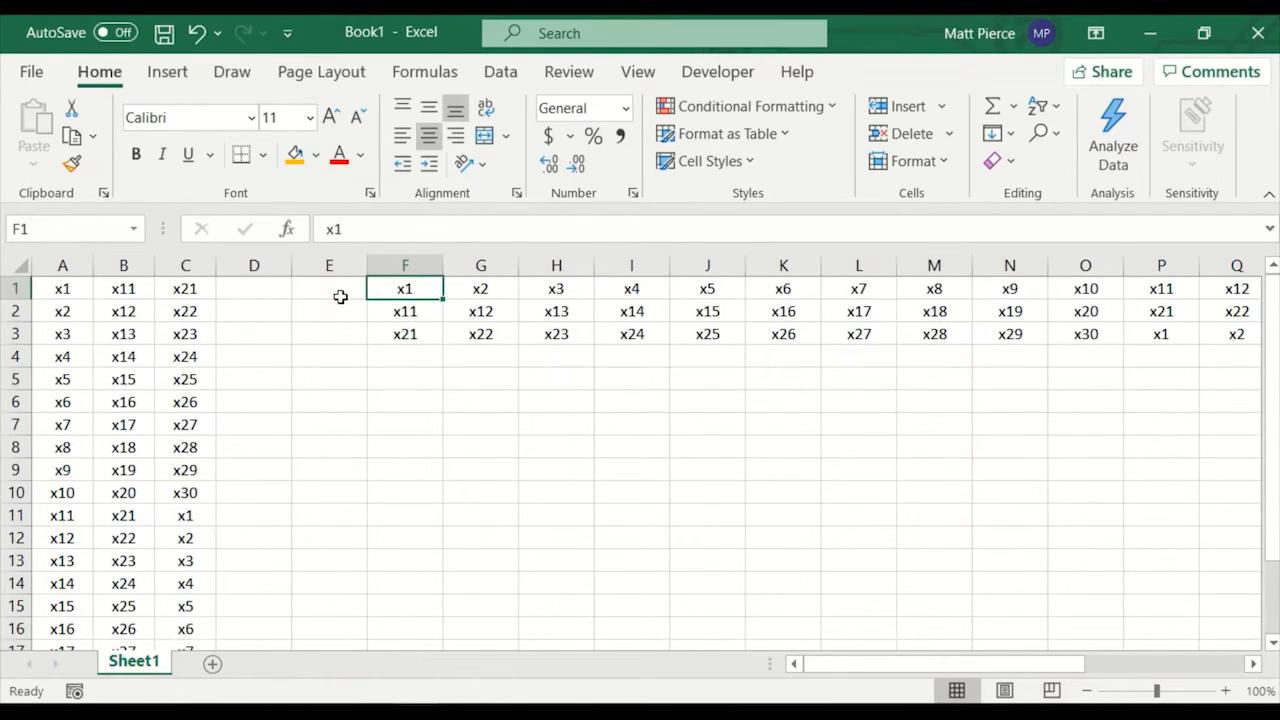
pyautogui.hotkey('ctrl', 'shift', 'Down')
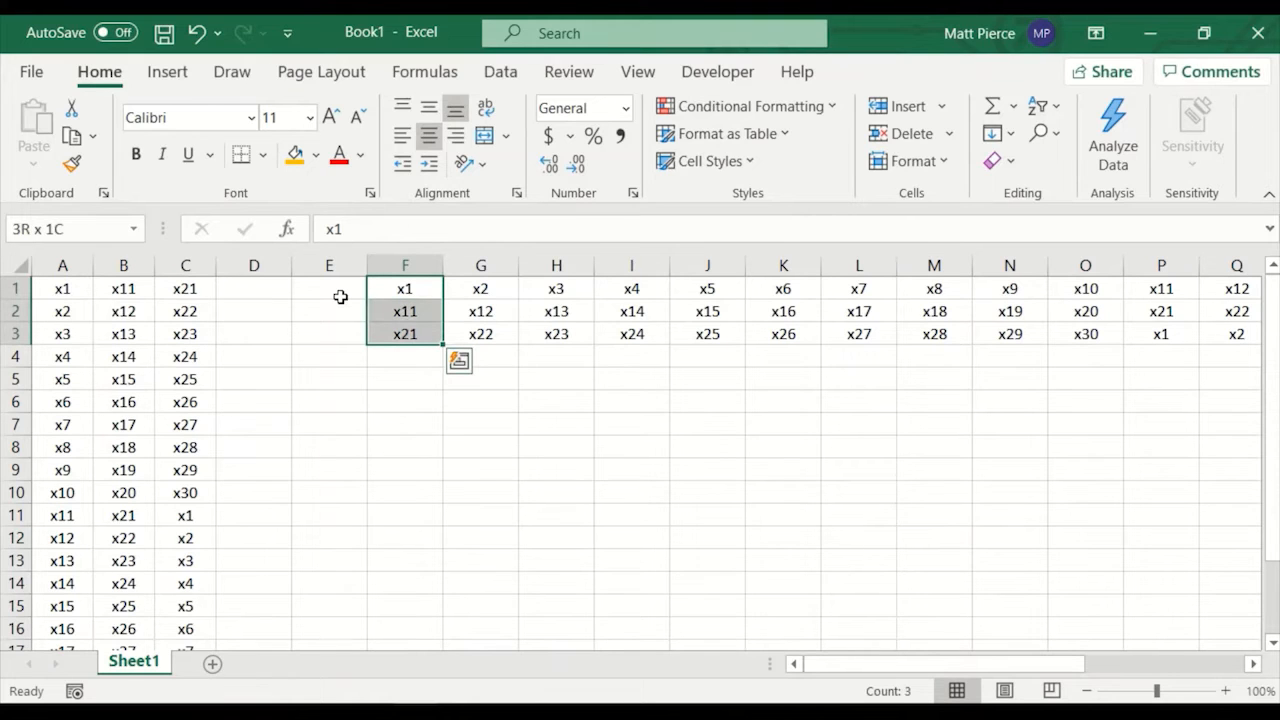
pyautogui.hotkey('ctrl', 'shift', 'Right')
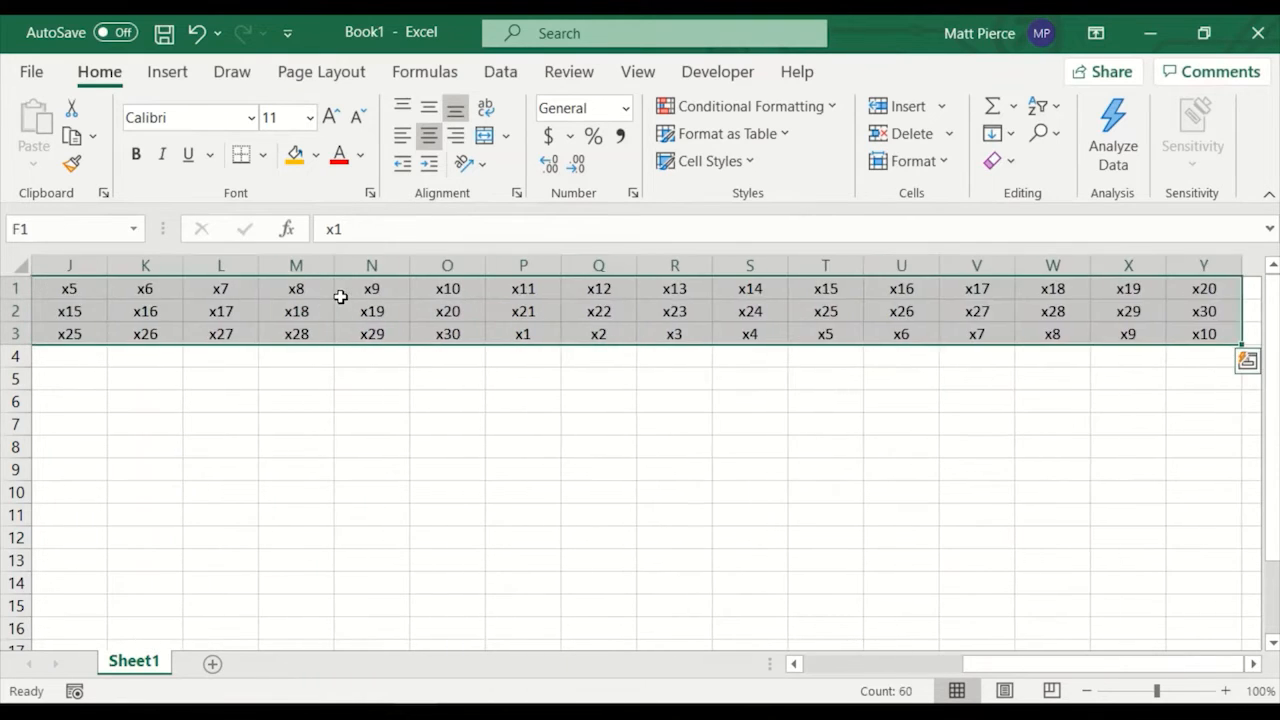
pyautogui.press('Delete')
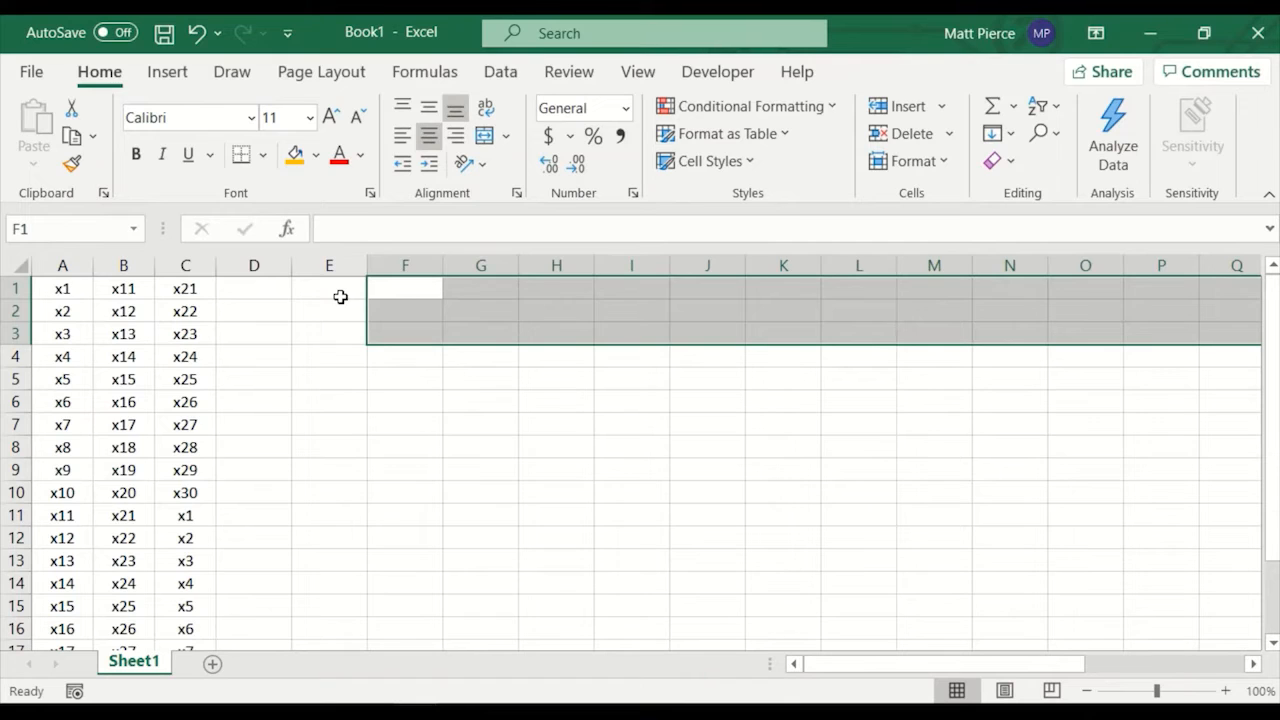
# - Clear the contents of the range A1:C20 and return to cell A1
pyautogui.hotkey('ctrl', 'Home')
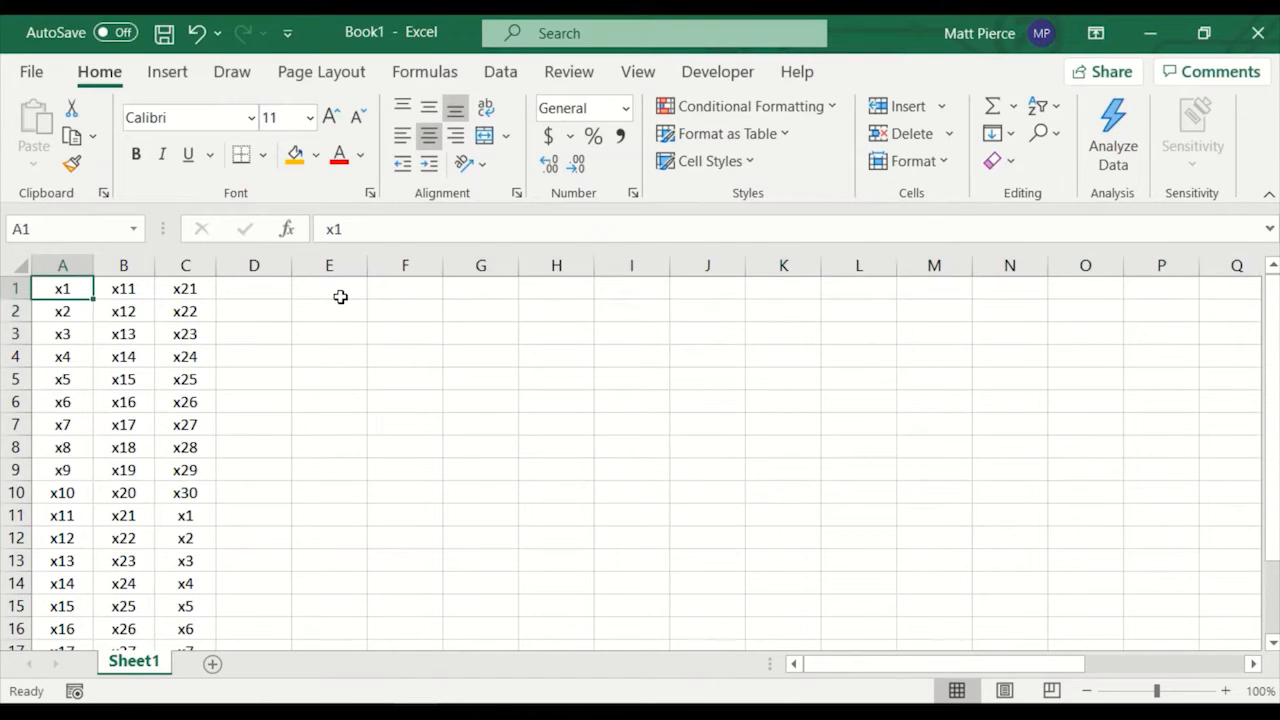
pyautogui.hotkey('ctrl', 'shift', 'Down')
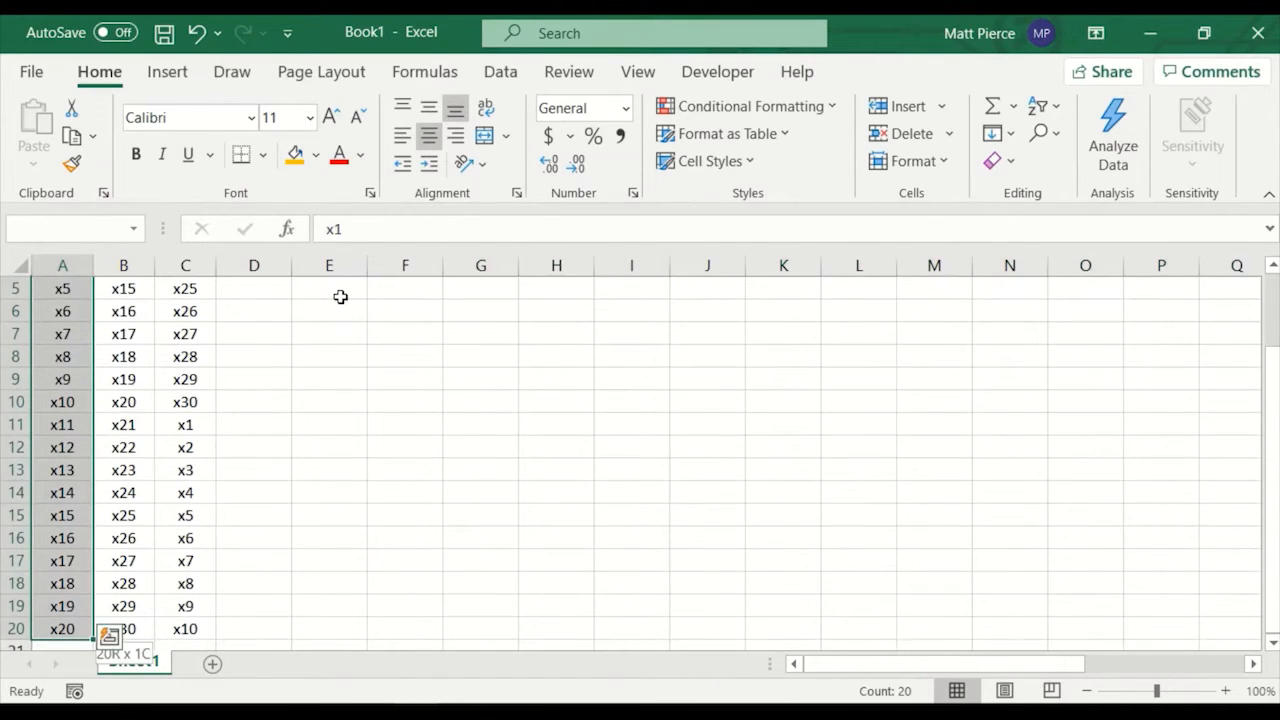
pyautogui.hotkey('ctrl', 'shift', 'Right')
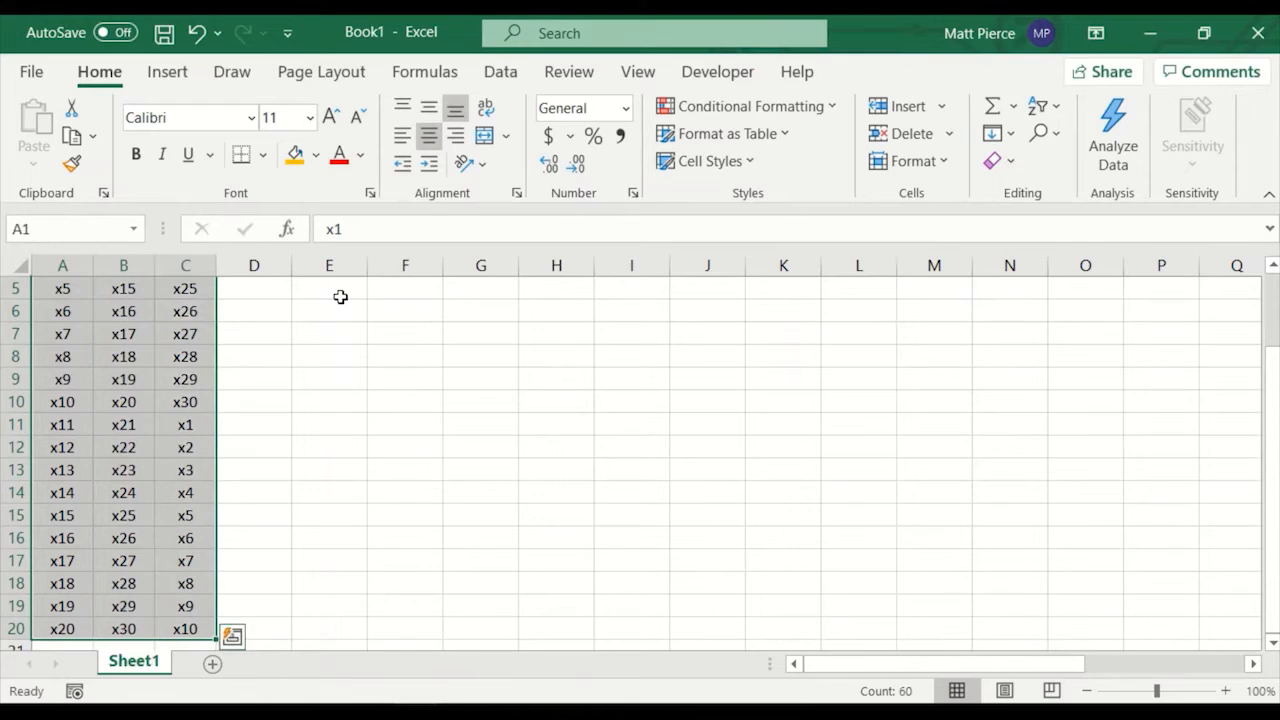
pyautogui.press('Delete')
pyautogui.hotkey('ctrl', 'Home')
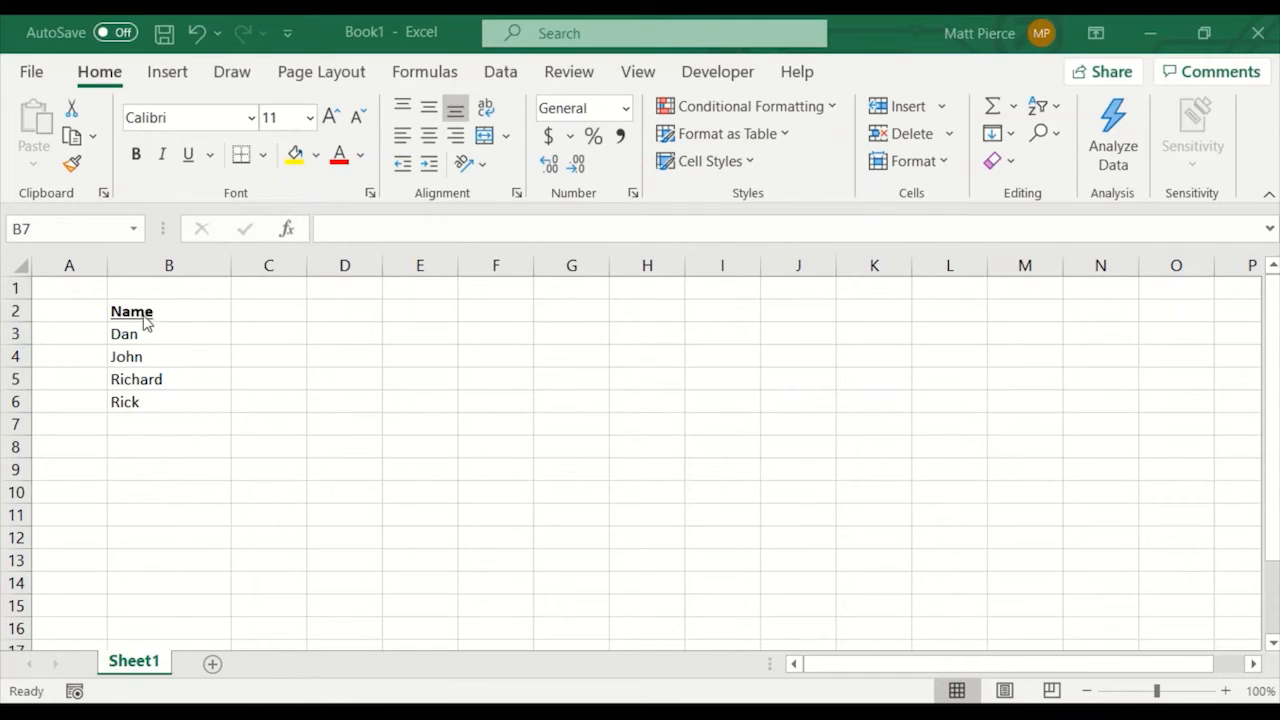
# - Extend the Name list with AutoComplete, repeating the name from B3 in B7 and the name from B5 in B8
pyautogui.moveTo(143, 339); pyautogui.dragTo(149, 396)
pyautogui.click(146, 426)
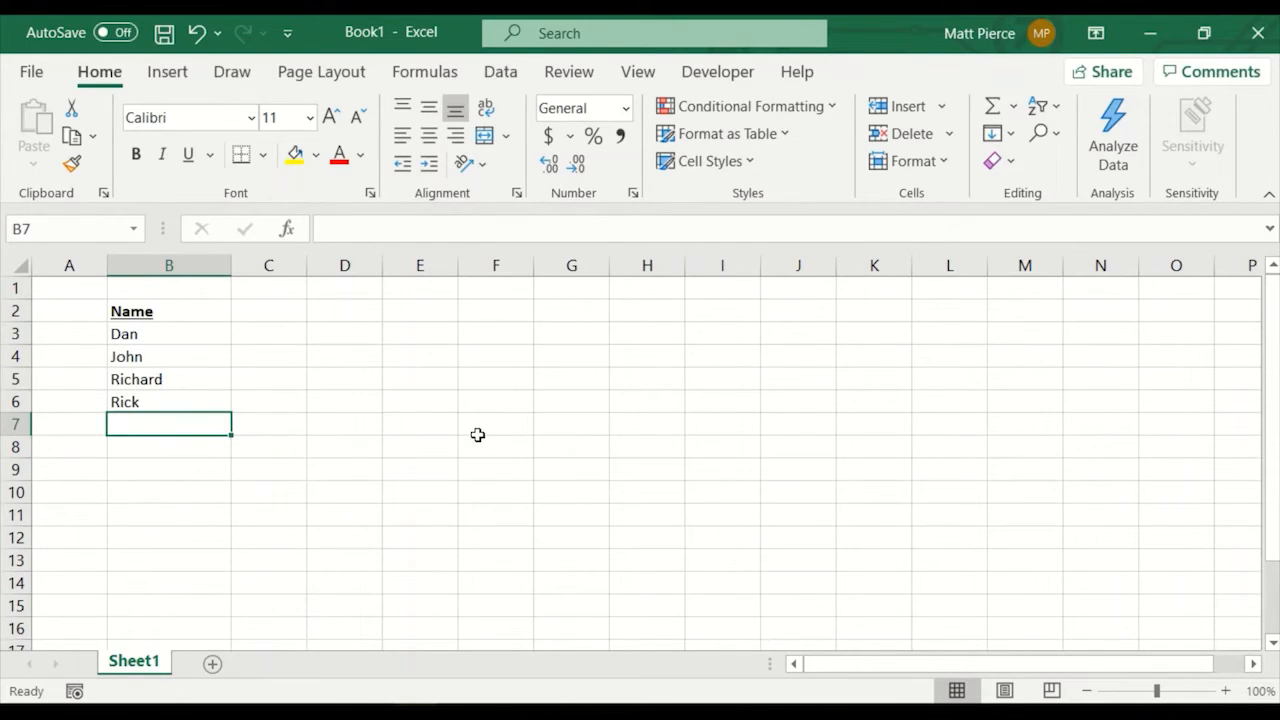
pyautogui.write('dan')
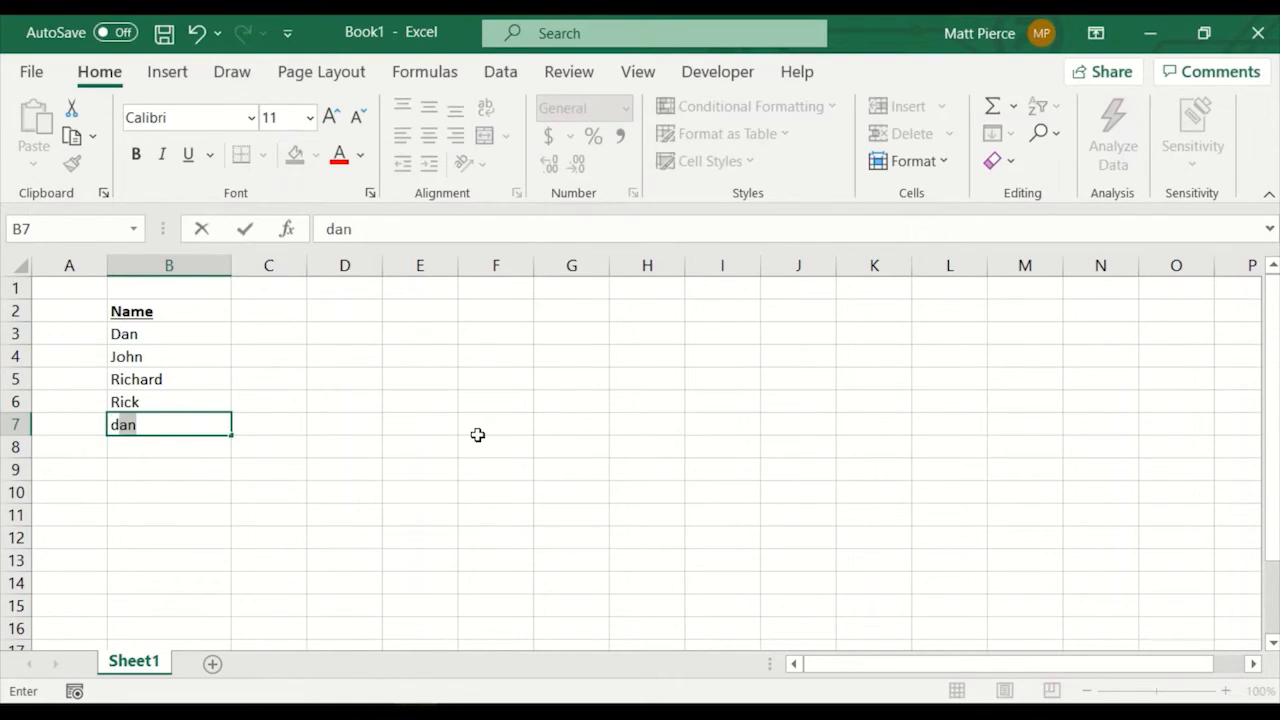
pyautogui.press('Tab')
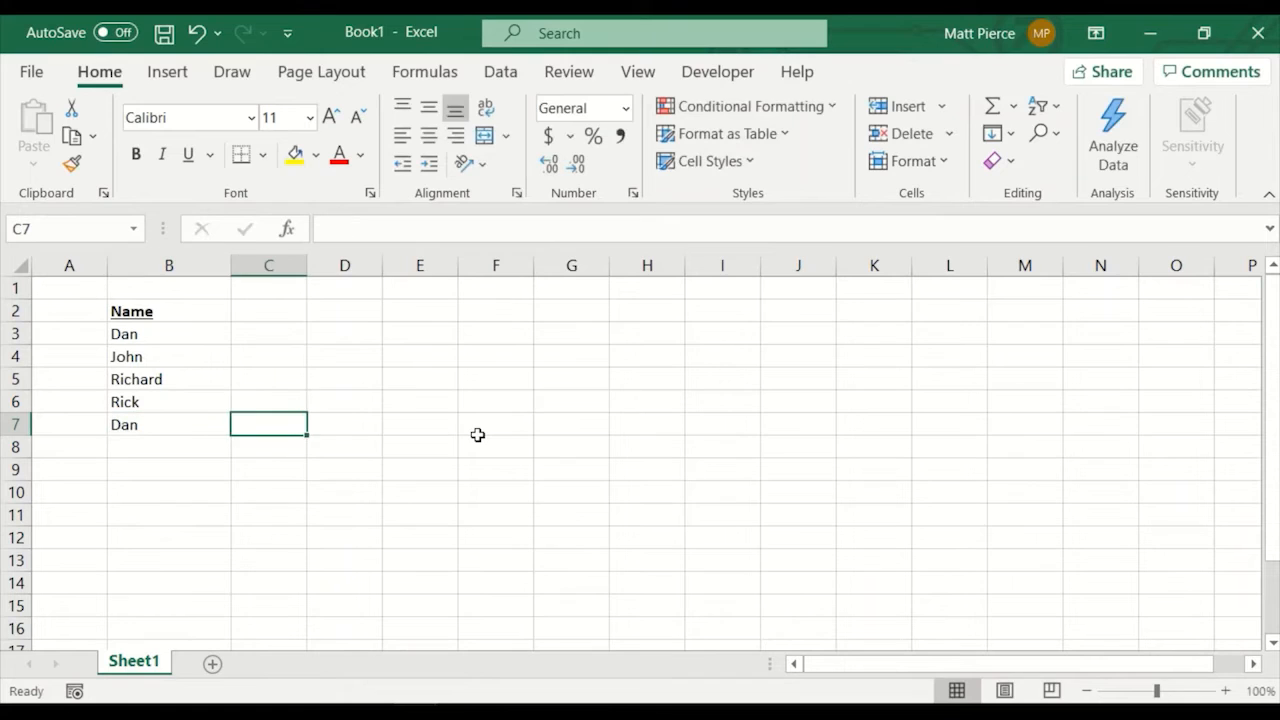
pyautogui.press('Return')
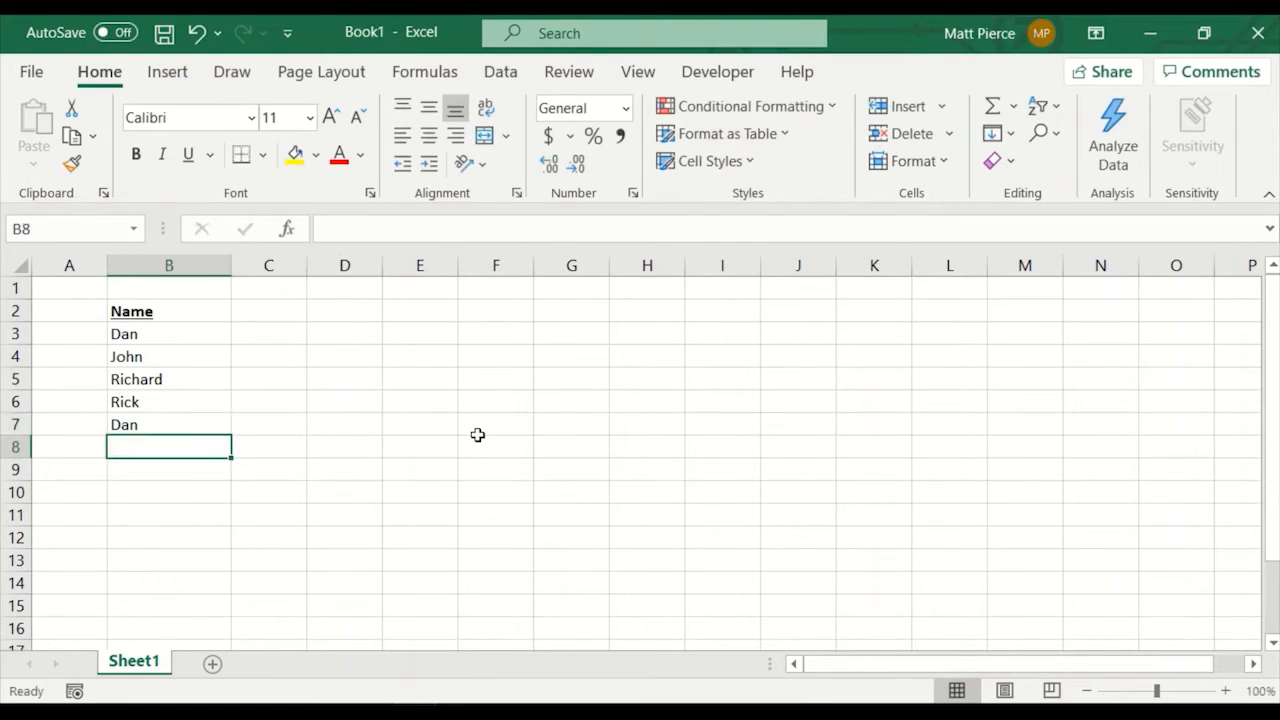
pyautogui.write('r')
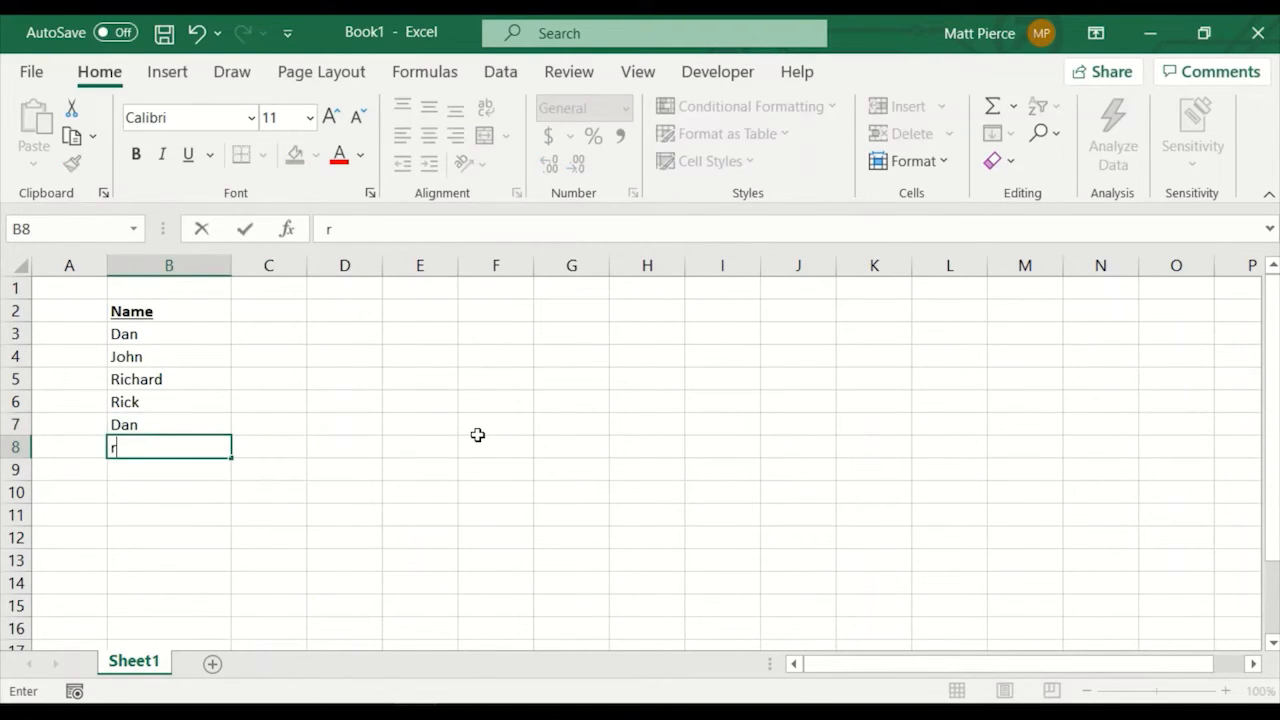
pyautogui.write('ich')
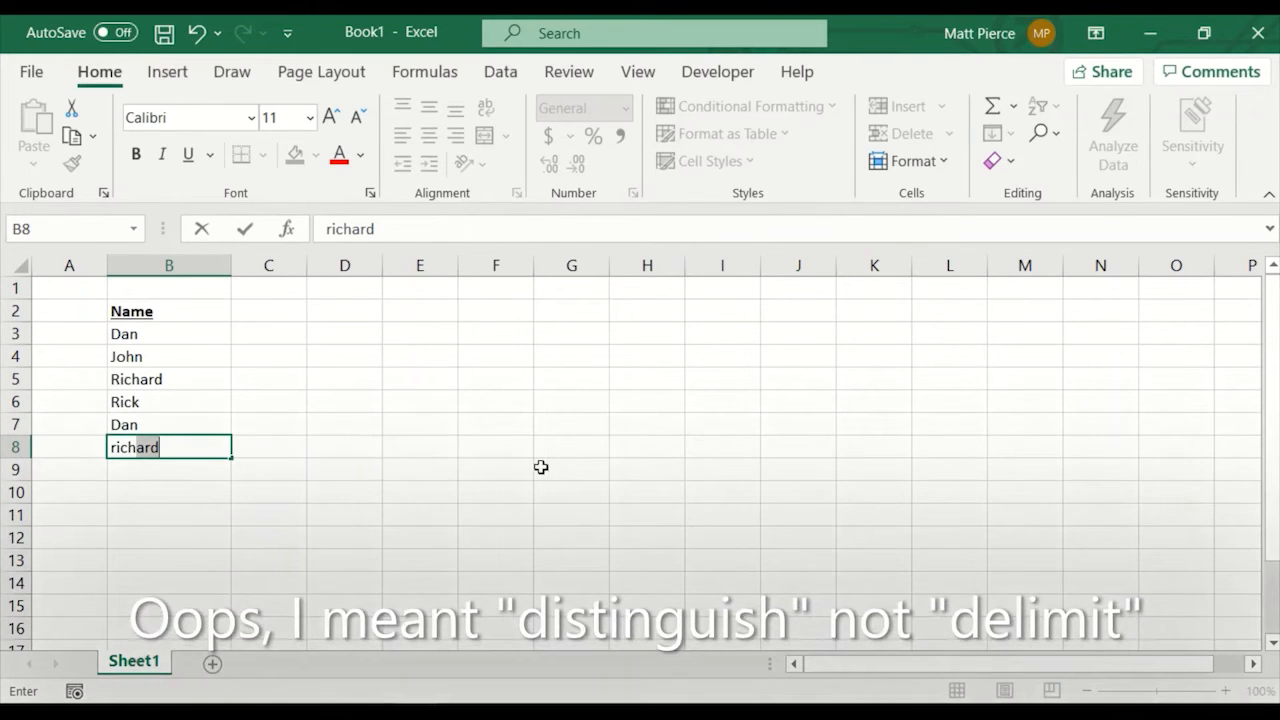
pyautogui.press('Return')
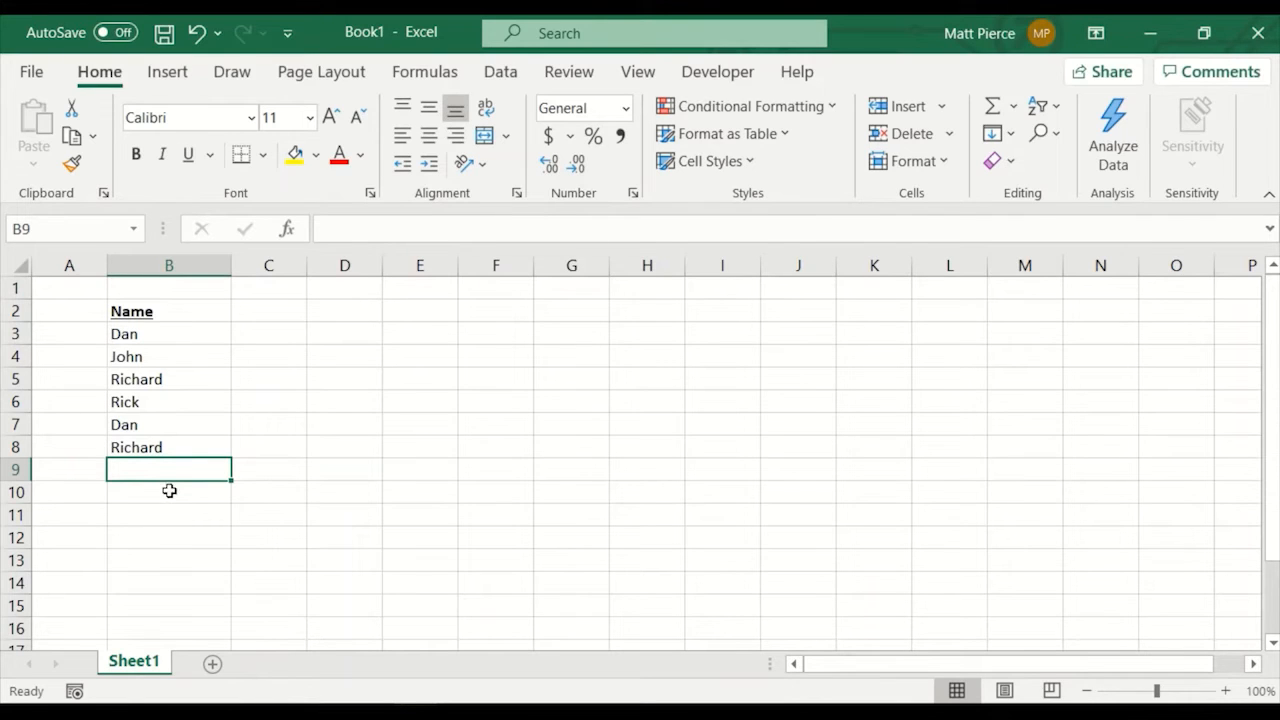
# - Try AutoComplete for the name from B3 in cells B9, B10 and E6, cancelling each entry
pyautogui.write('d')
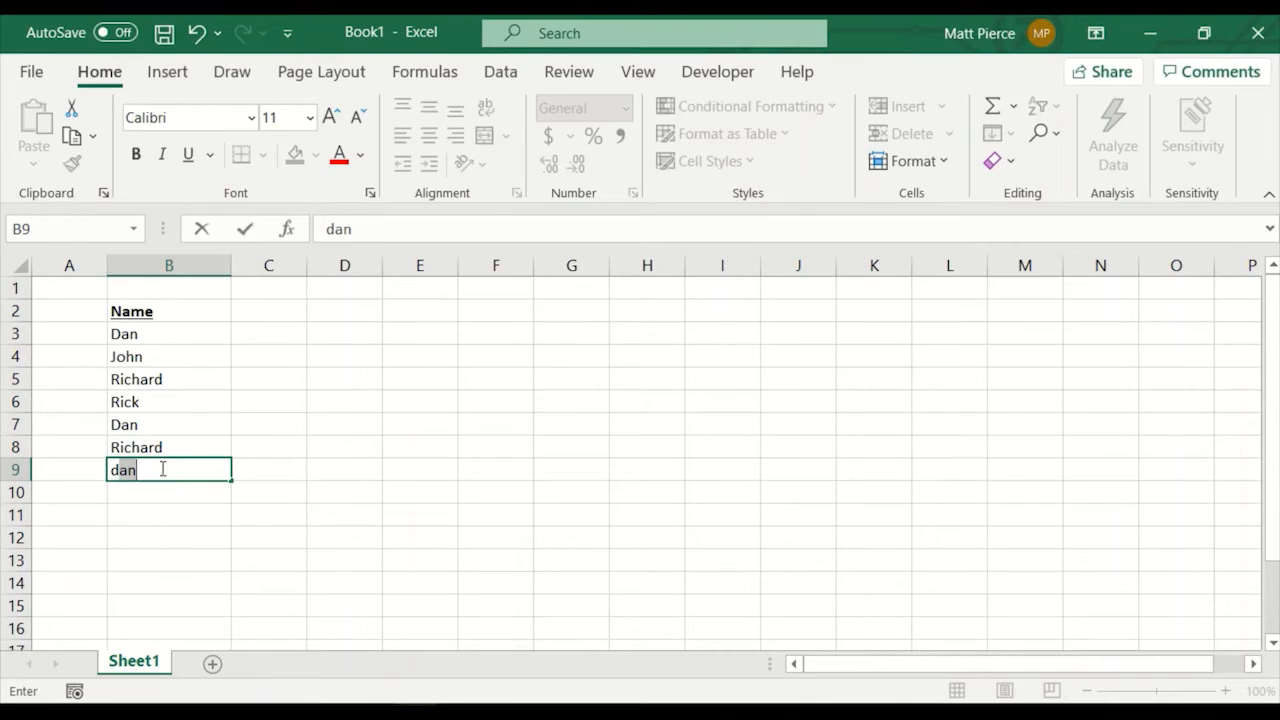
pyautogui.press('Escape')
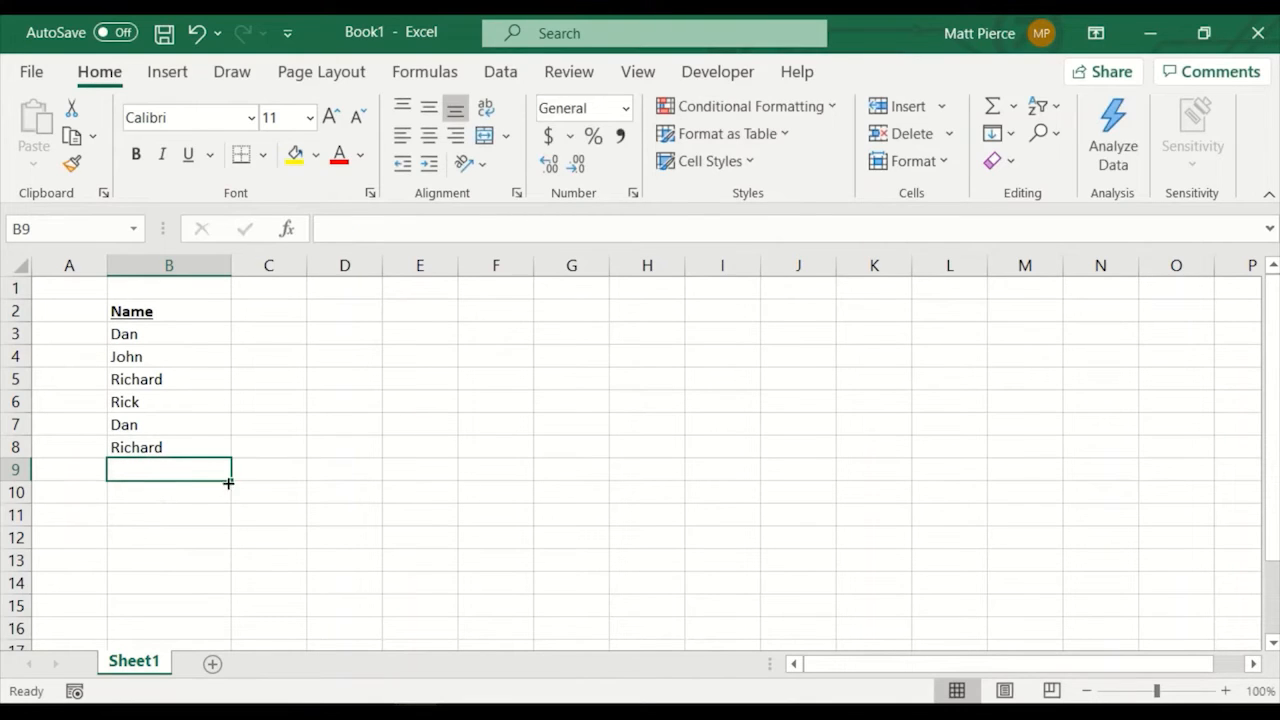
pyautogui.click(197, 493)
pyautogui.write('d')
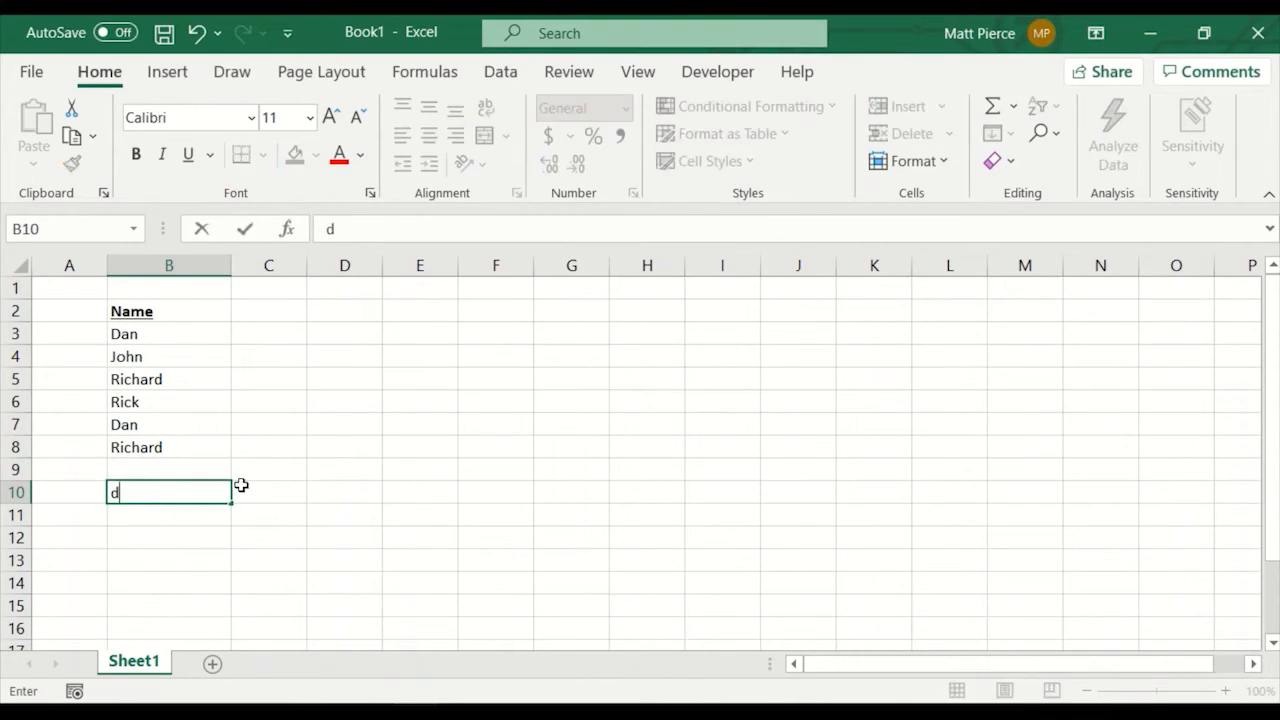
pyautogui.write('an')
pyautogui.press('Escape')
pyautogui.click(418, 405)
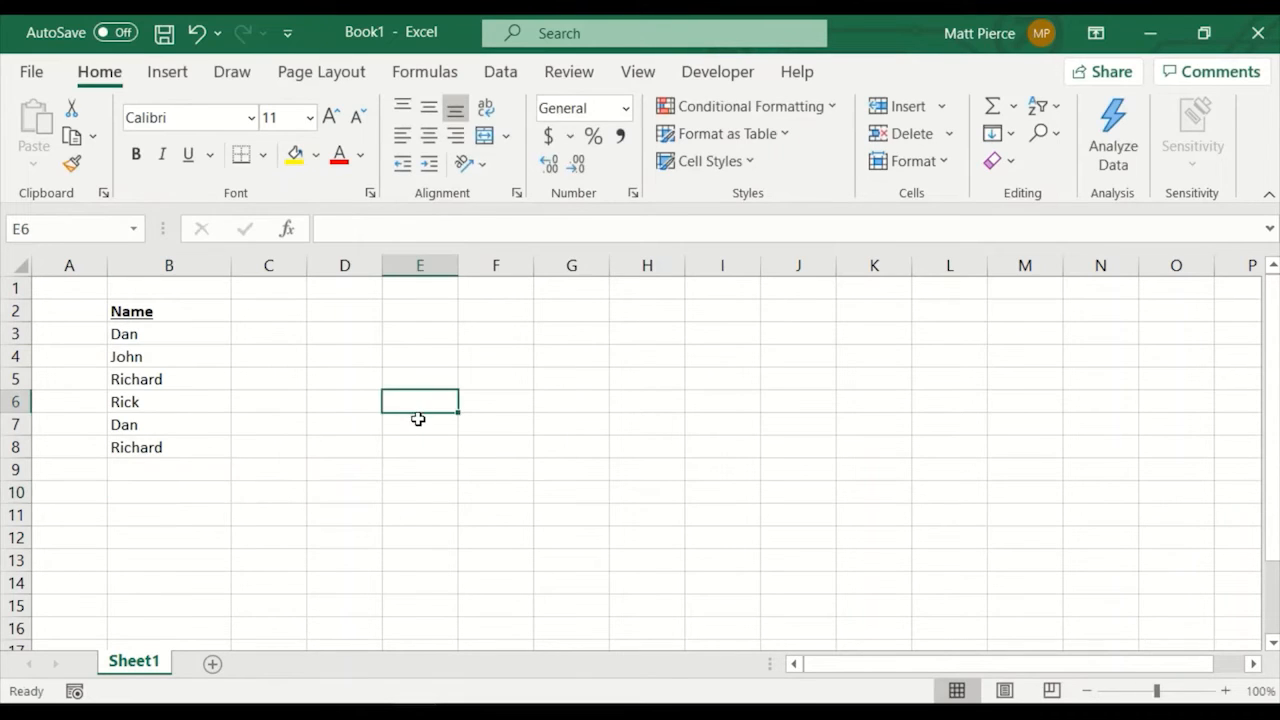
pyautogui.write('da')
pyautogui.press('Escape')
# - Enter the name from B3 in cell B9 by accepting its AutoComplete suggestion
pyautogui.click(175, 471)
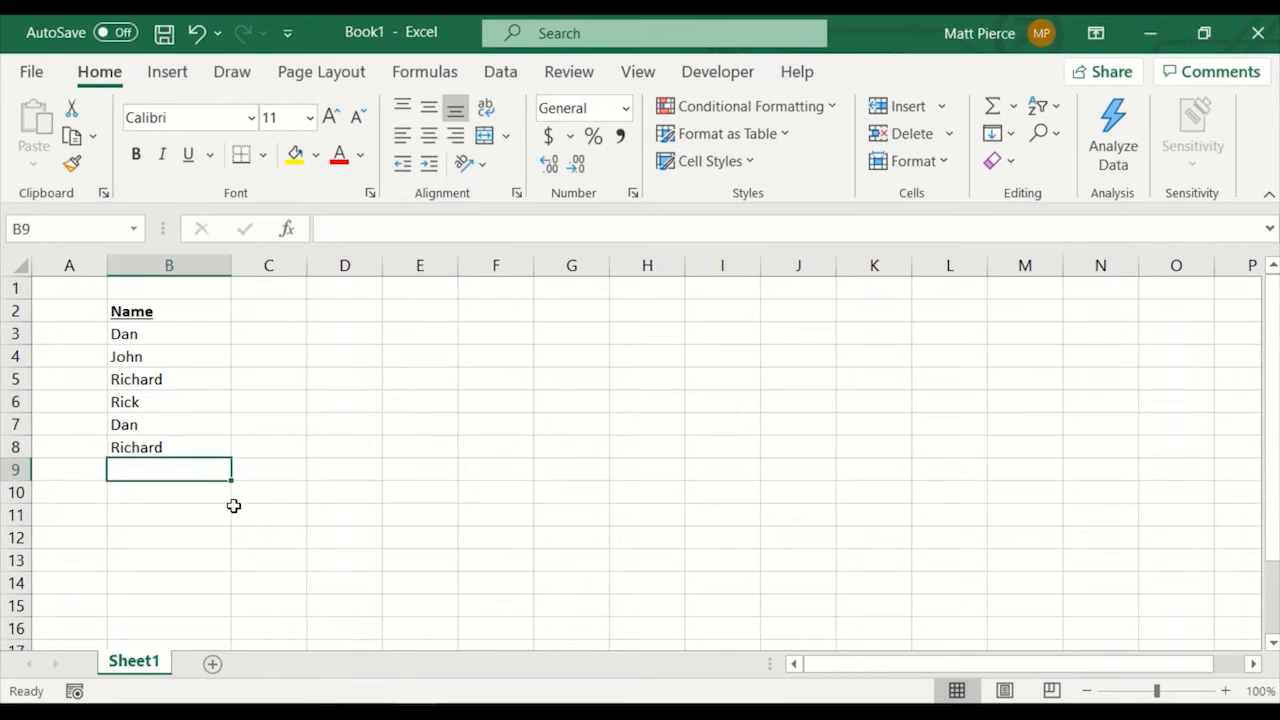
pyautogui.write('dan')
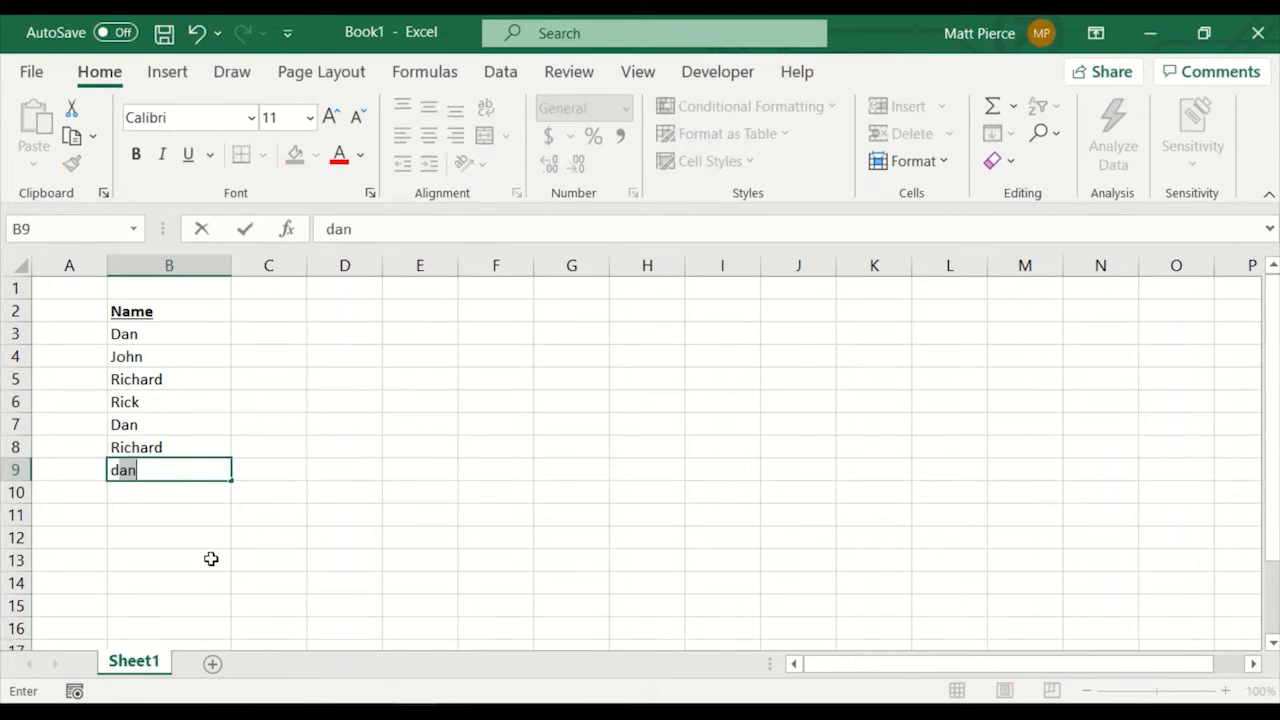
pyautogui.press('Tab')
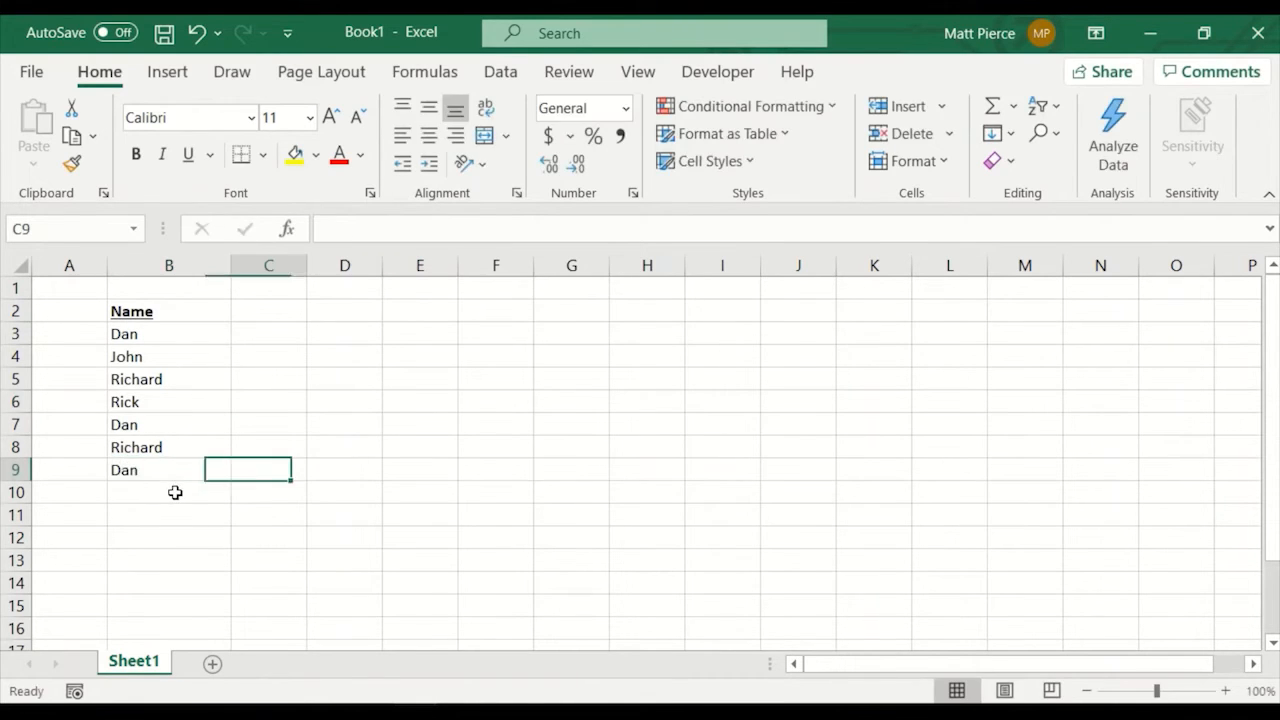
# - Enter the sample text asdf in B10 and B11 and dsafads in B12, and move back up the list
pyautogui.click(191, 492)
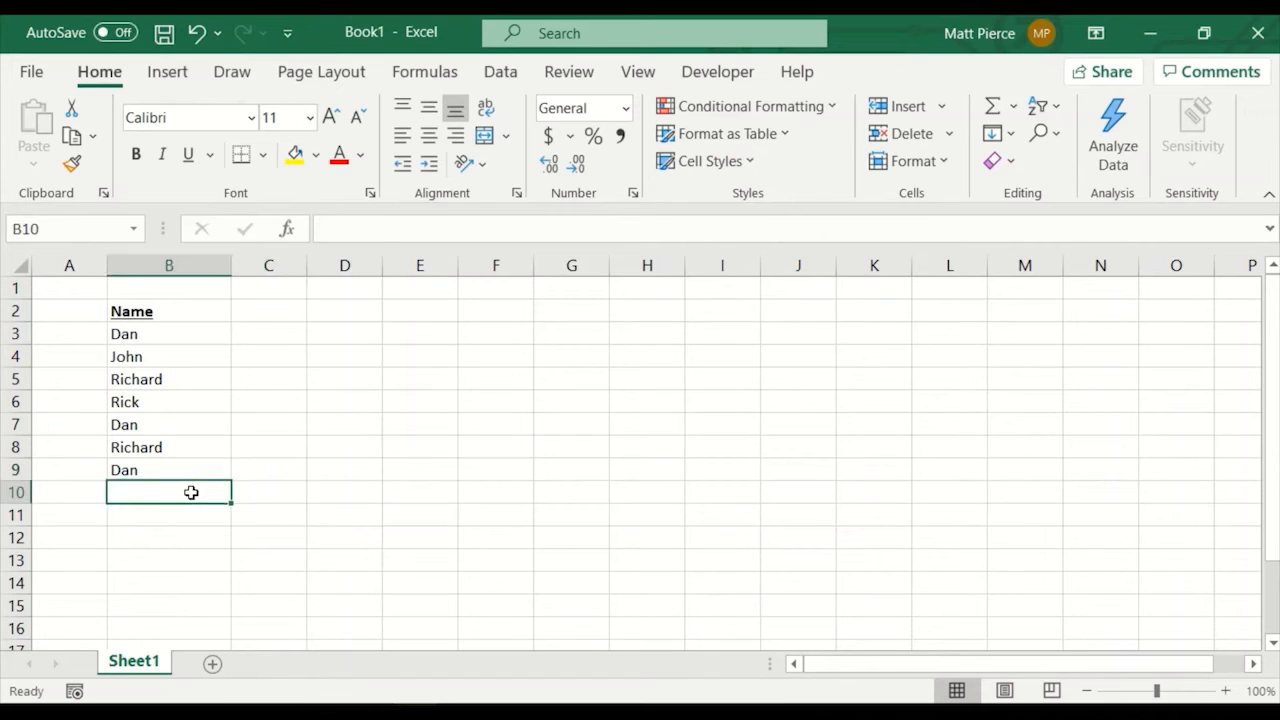
pyautogui.write('asdf')
pyautogui.press('Return')
pyautogui.write('asdf')
pyautogui.press('Return')
pyautogui.write('dsafads')
pyautogui.press('Return')
pyautogui.press('Up')
pyautogui.press('Up')
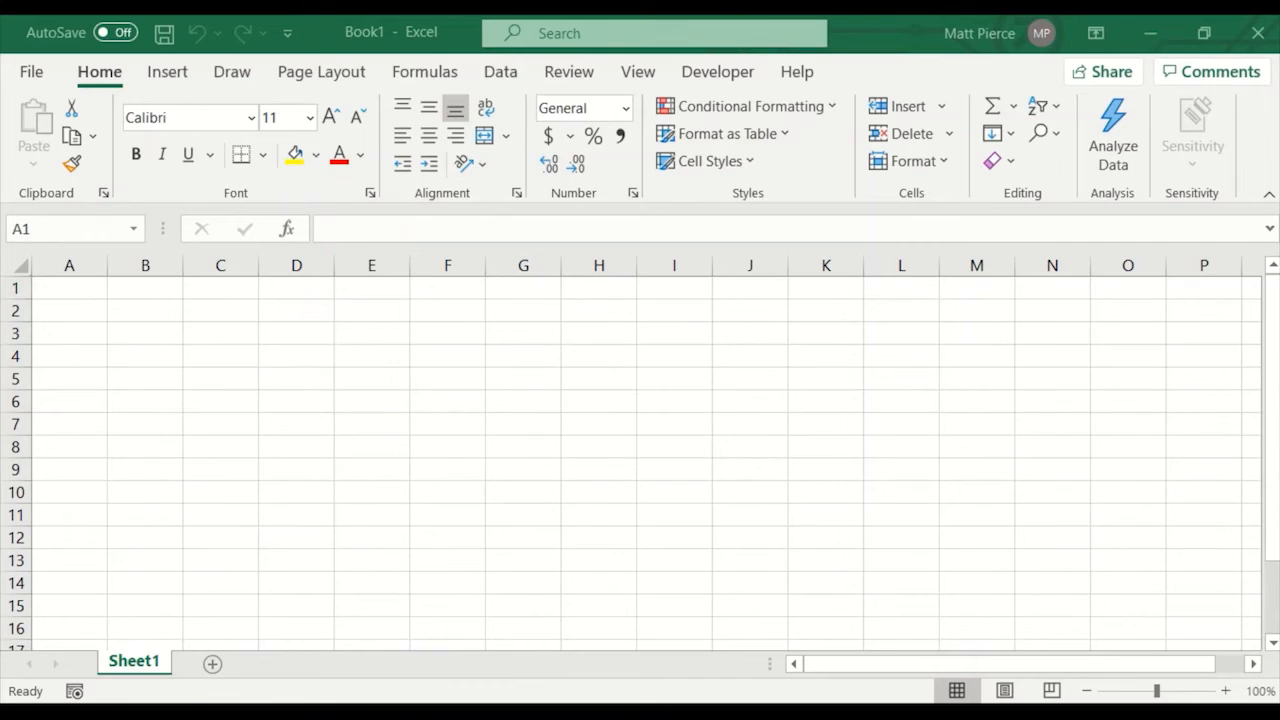
# - Enter 1, 2 and 3 in cells B1:B3 and fill the series down to B15
pyautogui.click(143, 292)
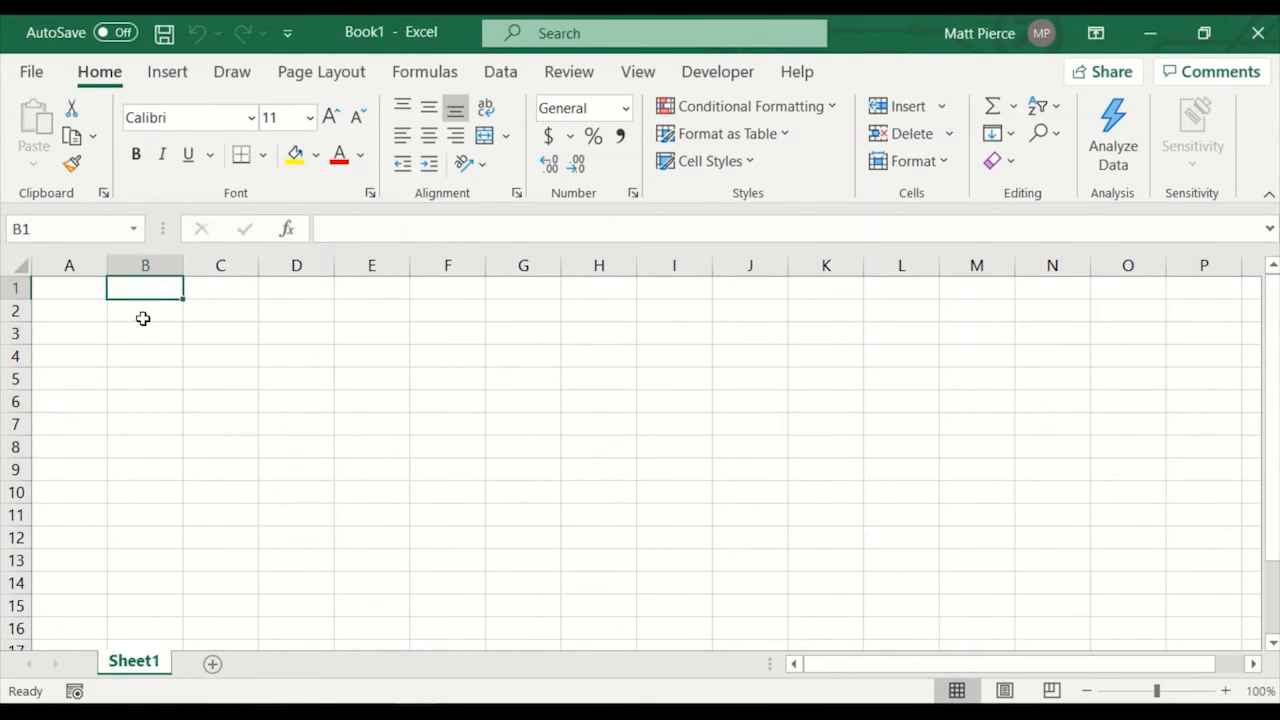
pyautogui.write('1')
pyautogui.press('Return')
pyautogui.write('2')
pyautogui.press('Return')
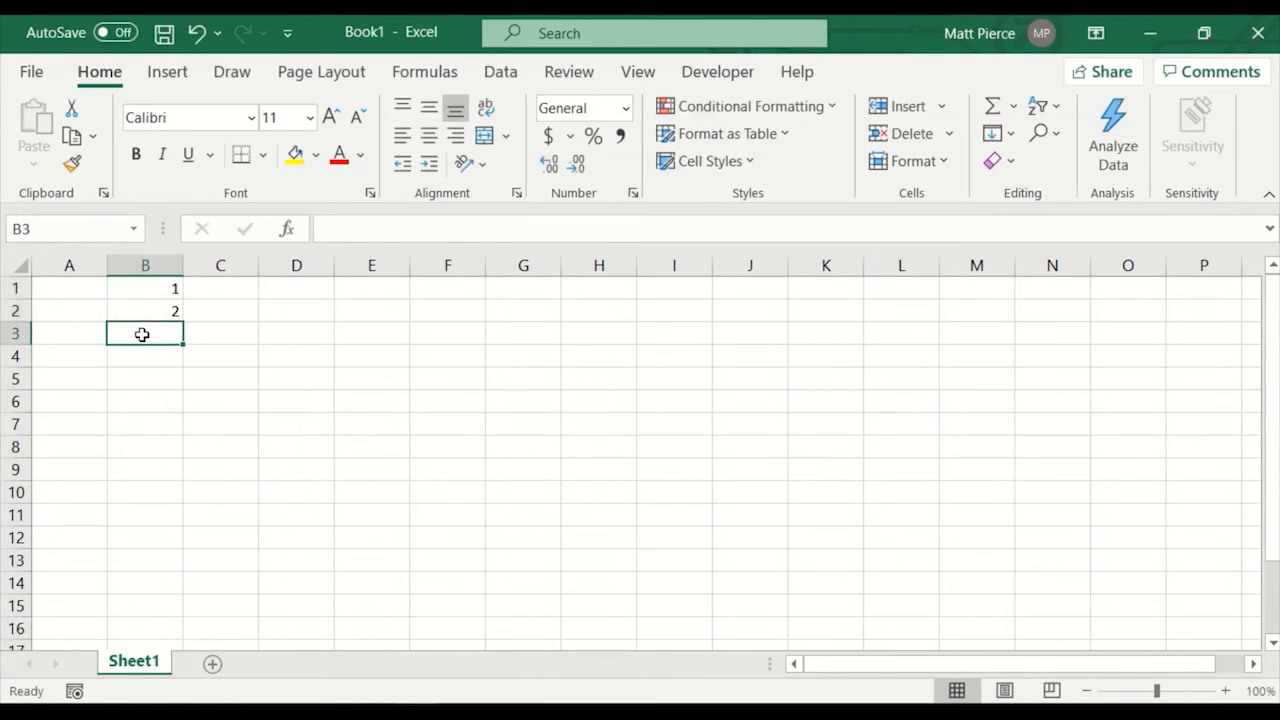
pyautogui.write('3')
pyautogui.press('Return')
pyautogui.moveTo(155, 297); pyautogui.dragTo(183, 344)
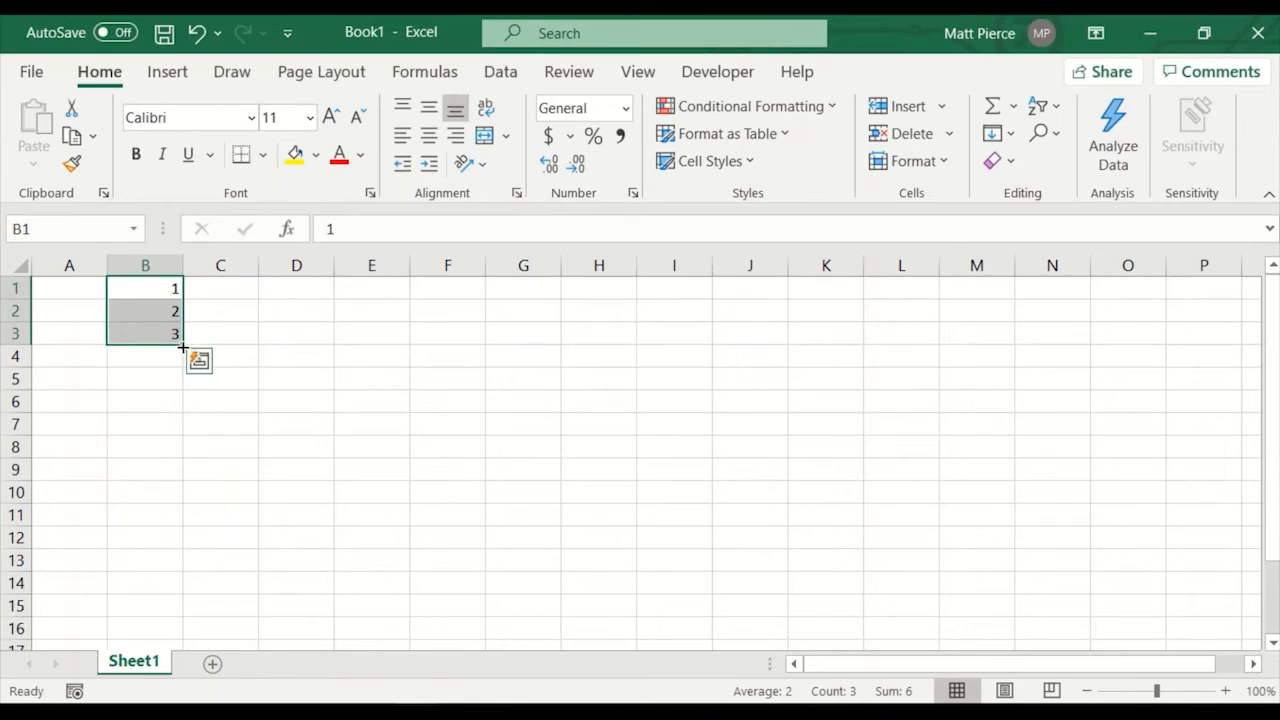
pyautogui.moveTo(183, 344); pyautogui.dragTo(171, 614)
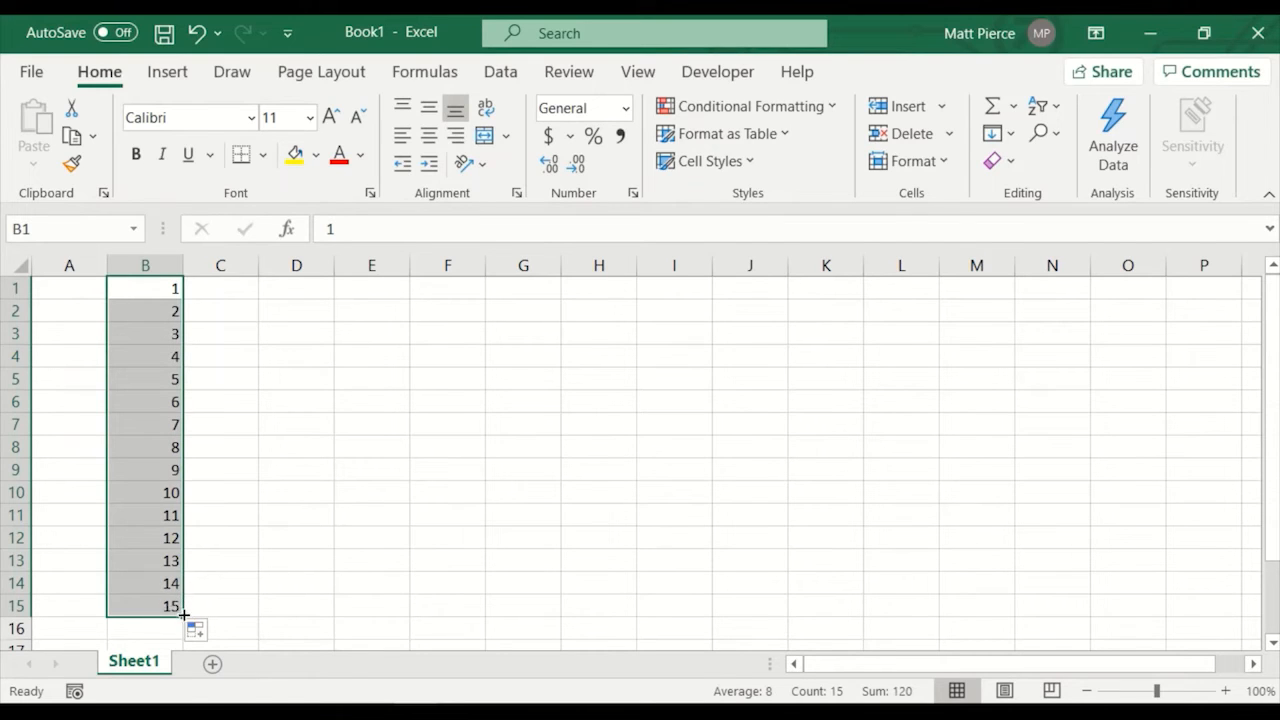
# - Extend the number series in column B down to row 110 and return to B1
pyautogui.moveTo(182, 616)
pyautogui.mouseDown()
pyautogui.moveTo(182, 678)
pyautogui.moveTo(182, 606)
pyautogui.mouseUp()
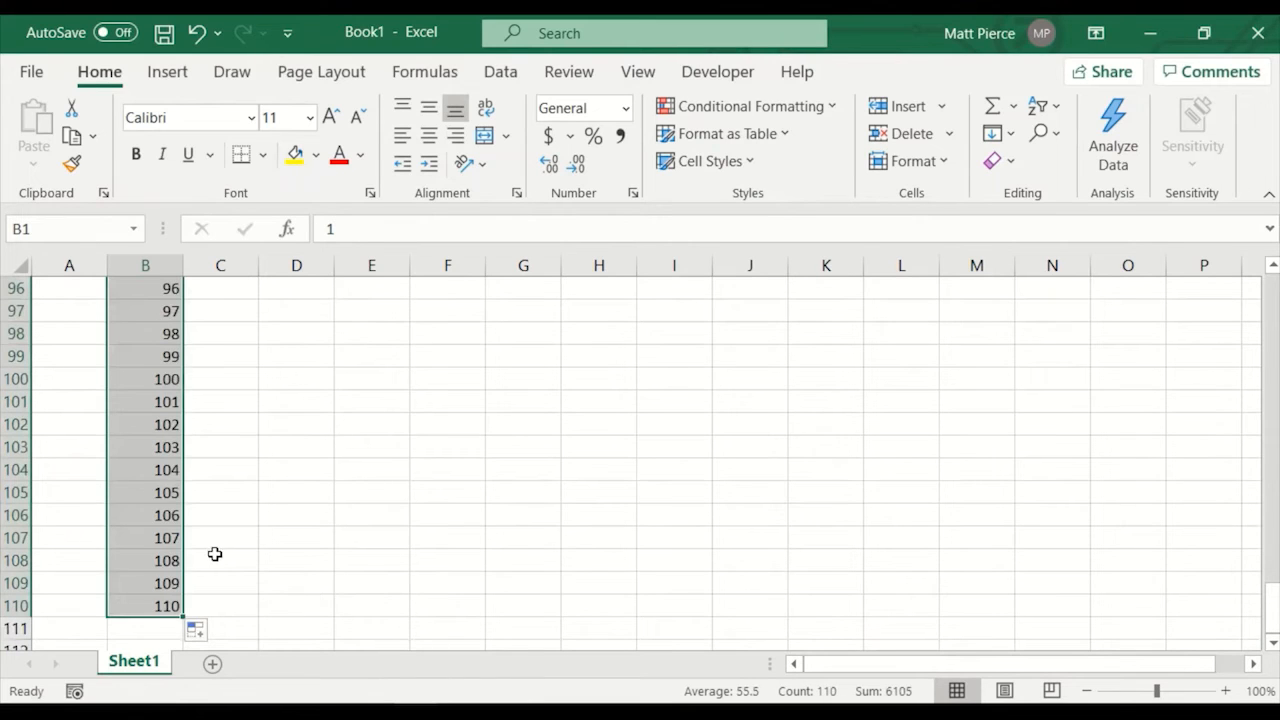
pyautogui.hotkey('ctrl', 'Up')
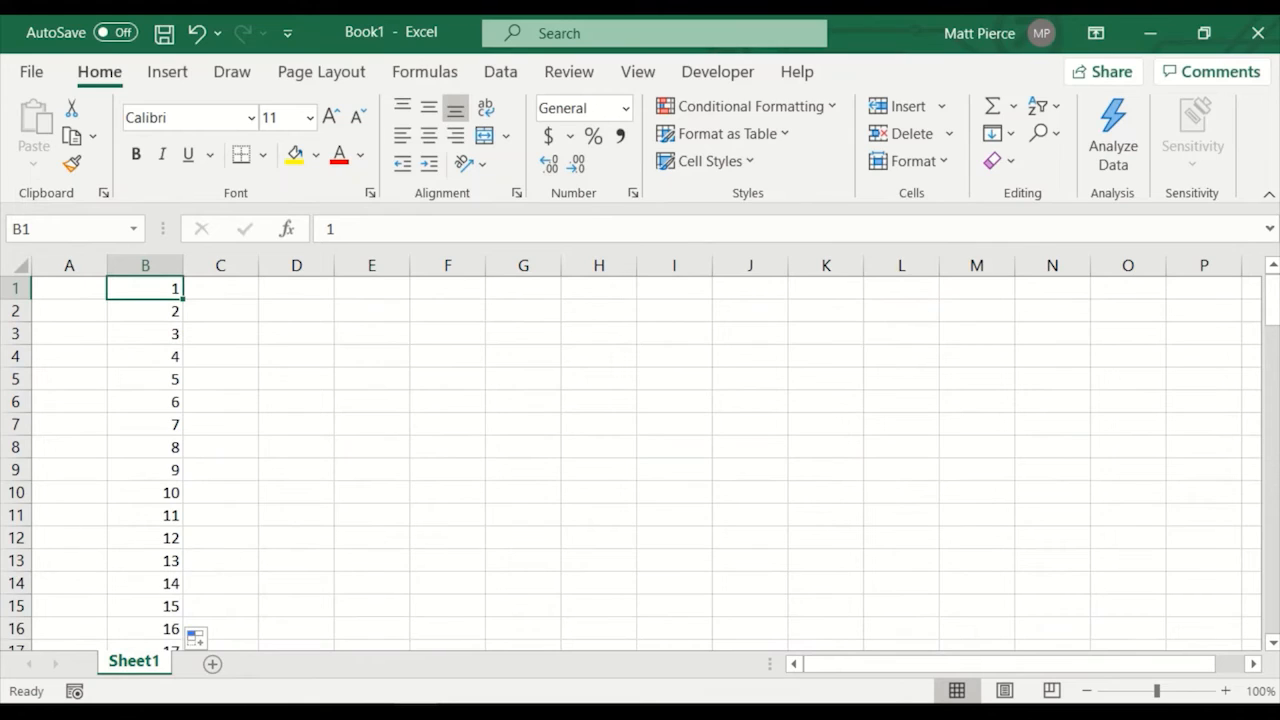
# - Enter 1, 2 and 3 across cells D1:F1
pyautogui.click(295, 292)
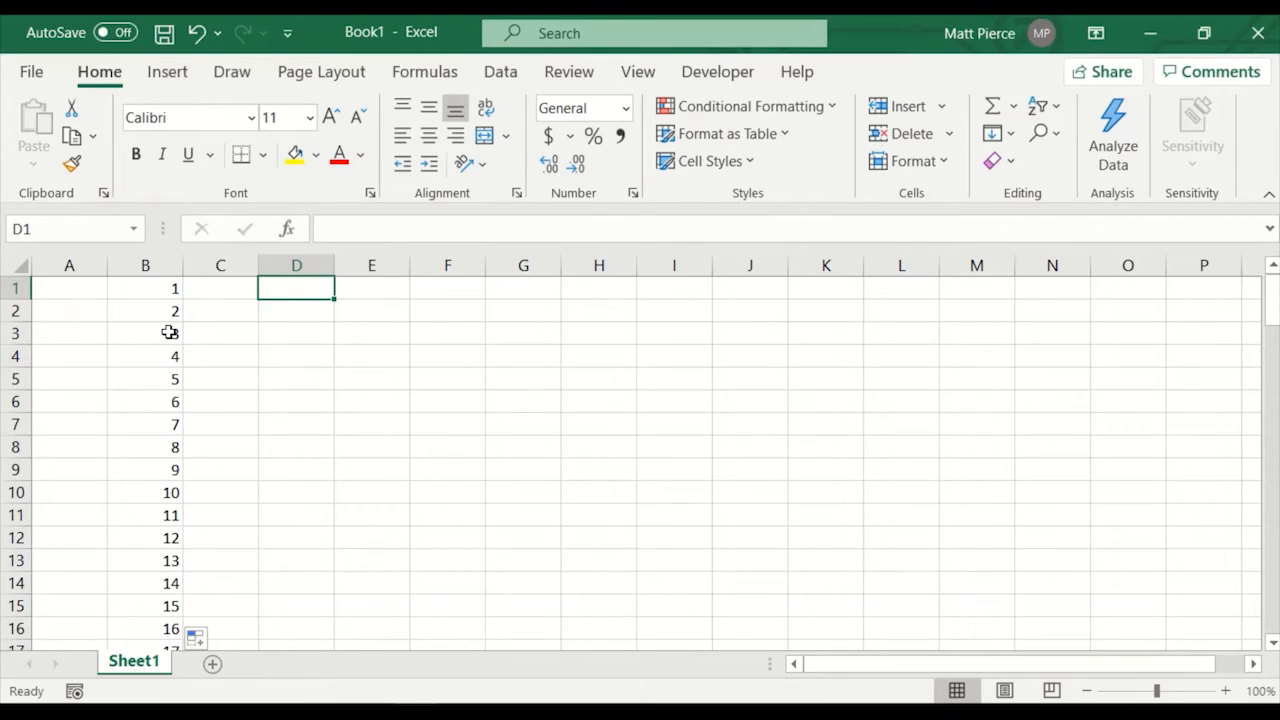
pyautogui.write('1')
pyautogui.press('Right')
pyautogui.write('2')
pyautogui.press('Right')
pyautogui.write('3')
pyautogui.press('Left')
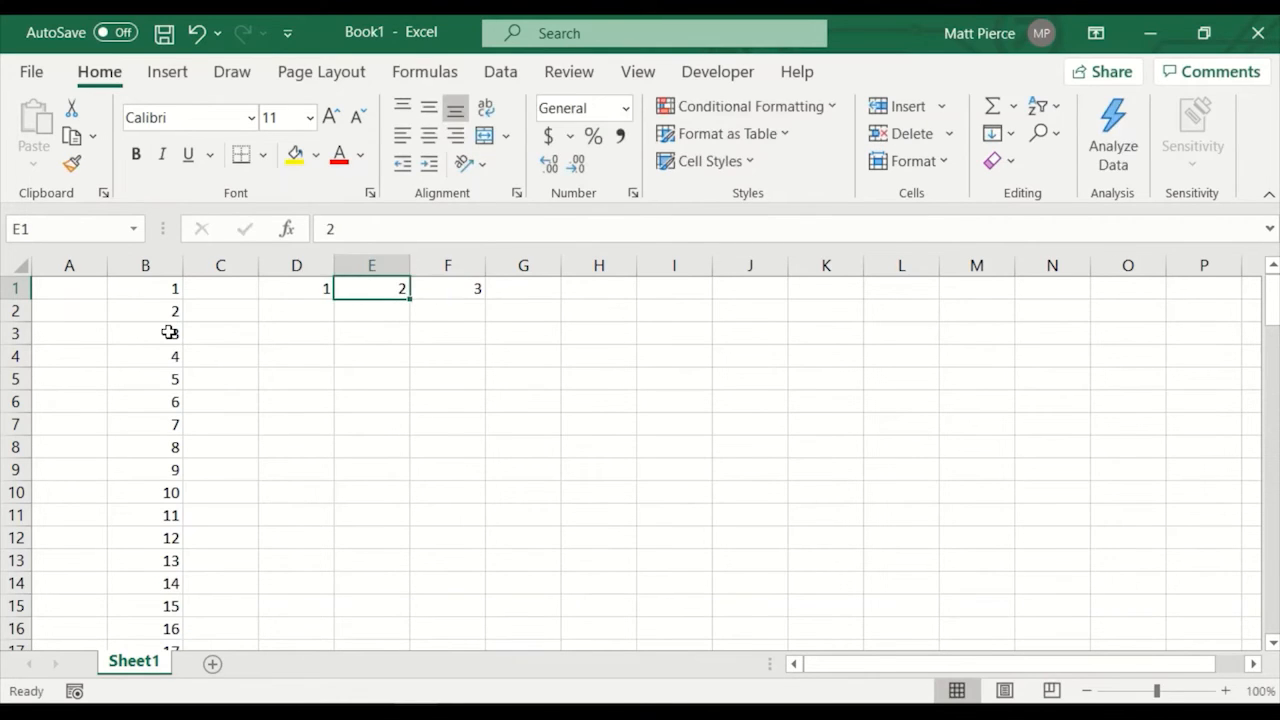
# - Fill the series from D1:F1 across to column N and copy the row down to row 6
pyautogui.press('Left')
pyautogui.hotkey('shift', 'Right')
pyautogui.hotkey('shift', 'Right')
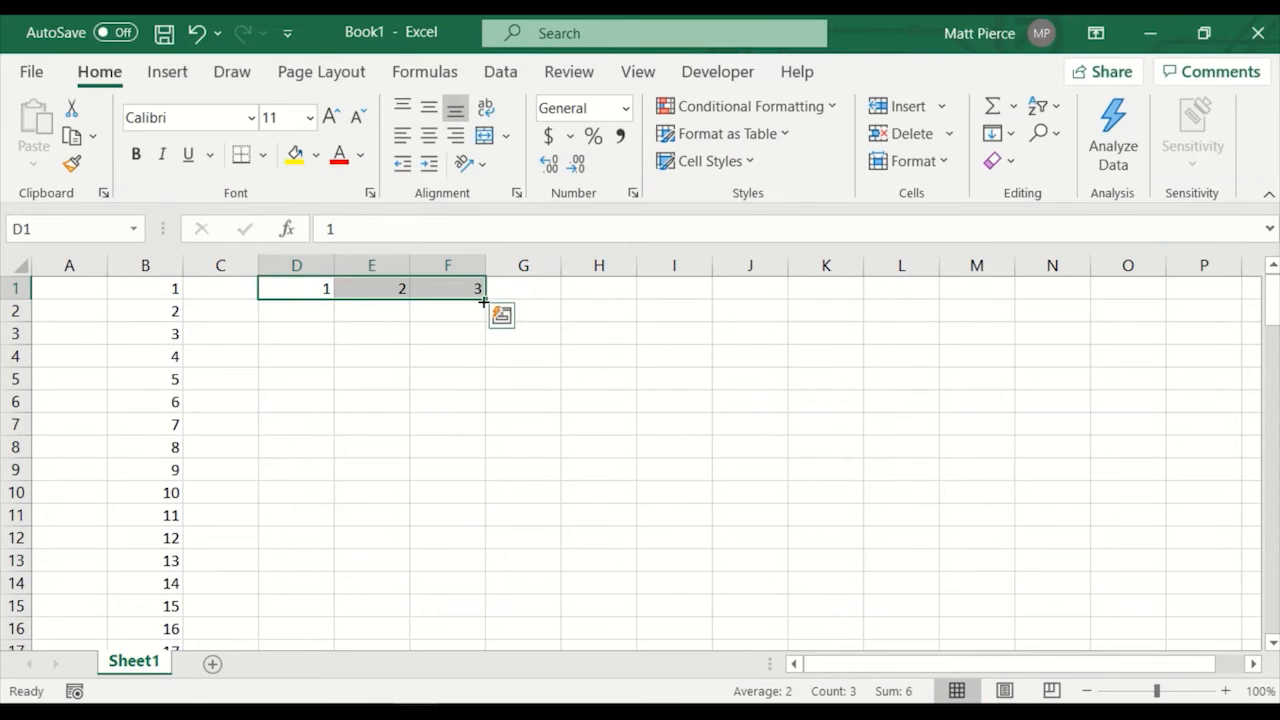
pyautogui.moveTo(484, 300); pyautogui.dragTo(1080, 420)
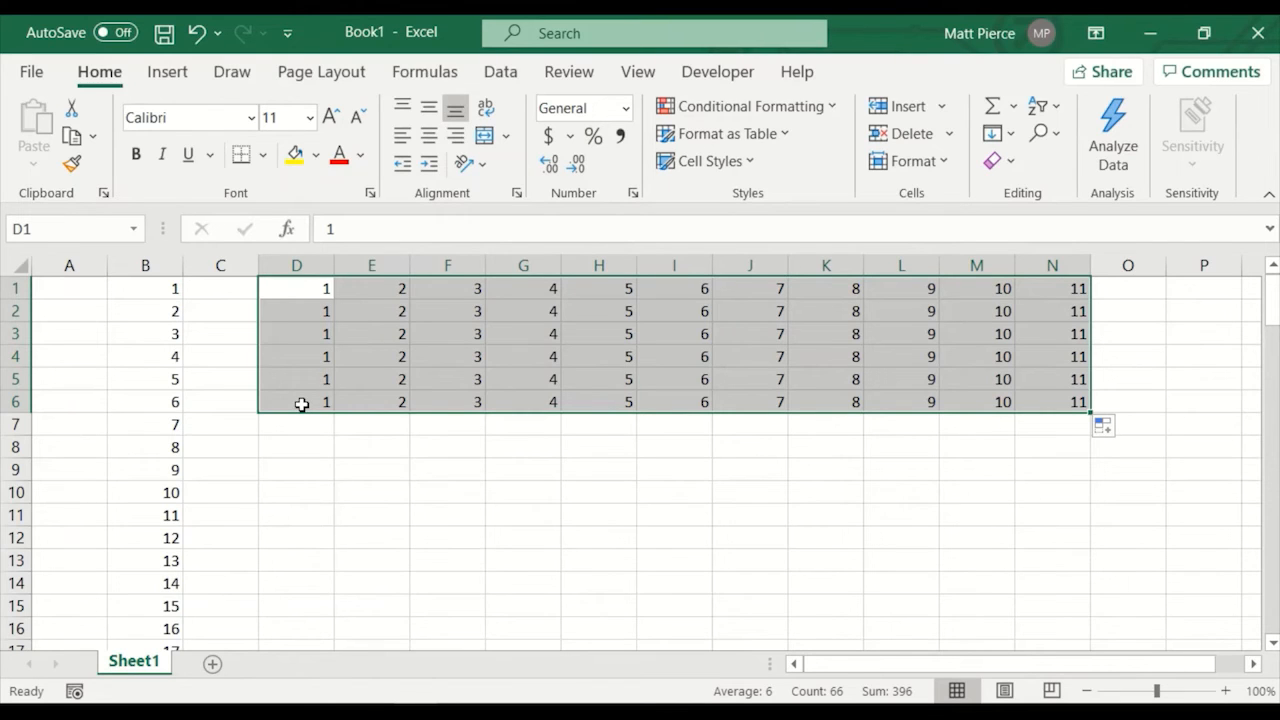
# - Undo the fills and number entries in D1:N6 and in column B
pyautogui.hotkey('ctrl', 'z')
pyautogui.hotkey('ctrl', 'z')
pyautogui.hotkey('ctrl', 'z')
pyautogui.hotkey('ctrl', 'z')
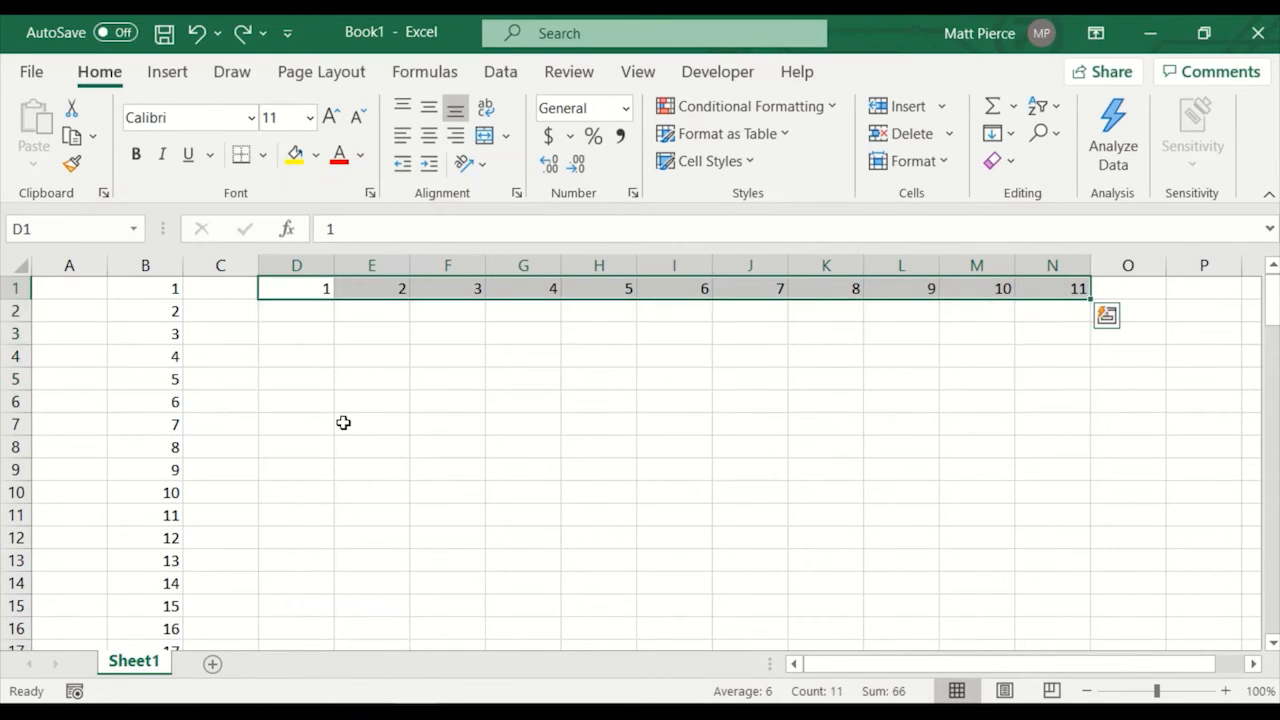
pyautogui.hotkey('ctrl', 'z')
pyautogui.hotkey('ctrl', 'z')
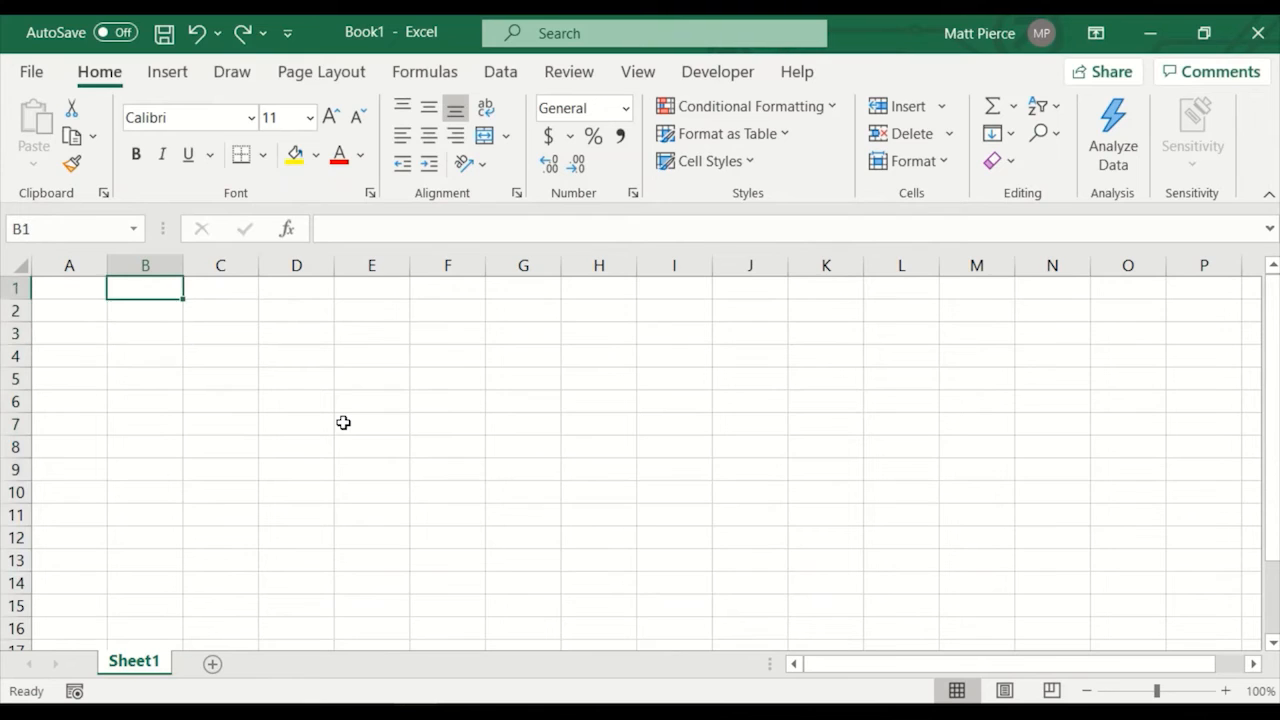
# - Enter 2, 4 and 6 in cells B1:B3 and fill the even-number series down to B13
pyautogui.write('2')
pyautogui.press('Return')
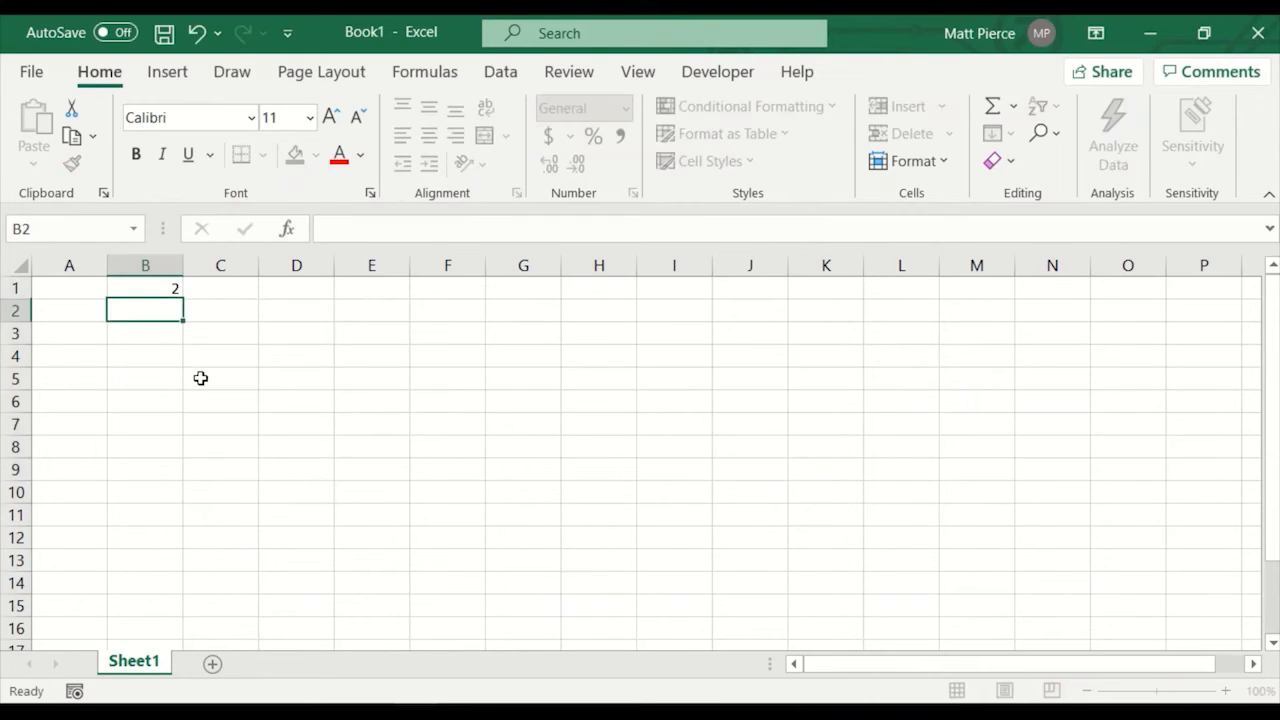
pyautogui.write('4')
pyautogui.press('Return')
pyautogui.write('6')
pyautogui.press('Return')
pyautogui.press('Up')
pyautogui.press('Up')
pyautogui.press('Up')
pyautogui.hotkey('shift', 'Down')
pyautogui.hotkey('shift', 'Down')
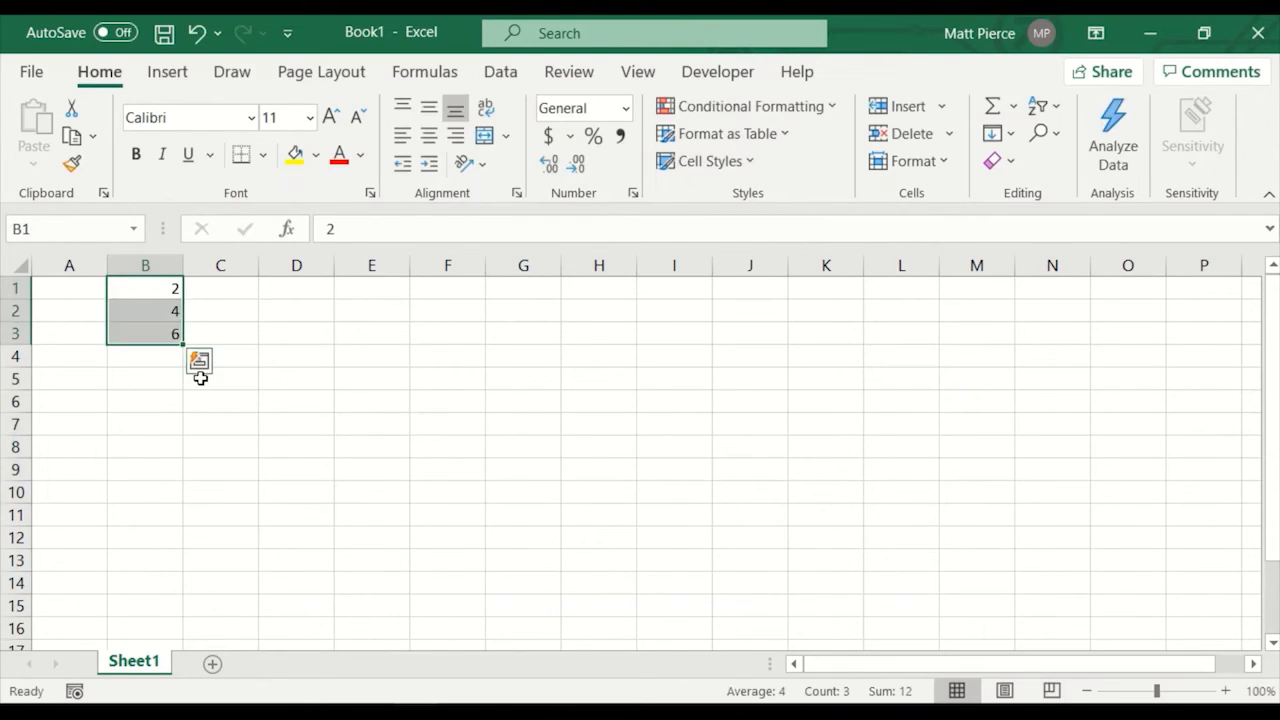
pyautogui.moveTo(183, 345); pyautogui.dragTo(180, 562)
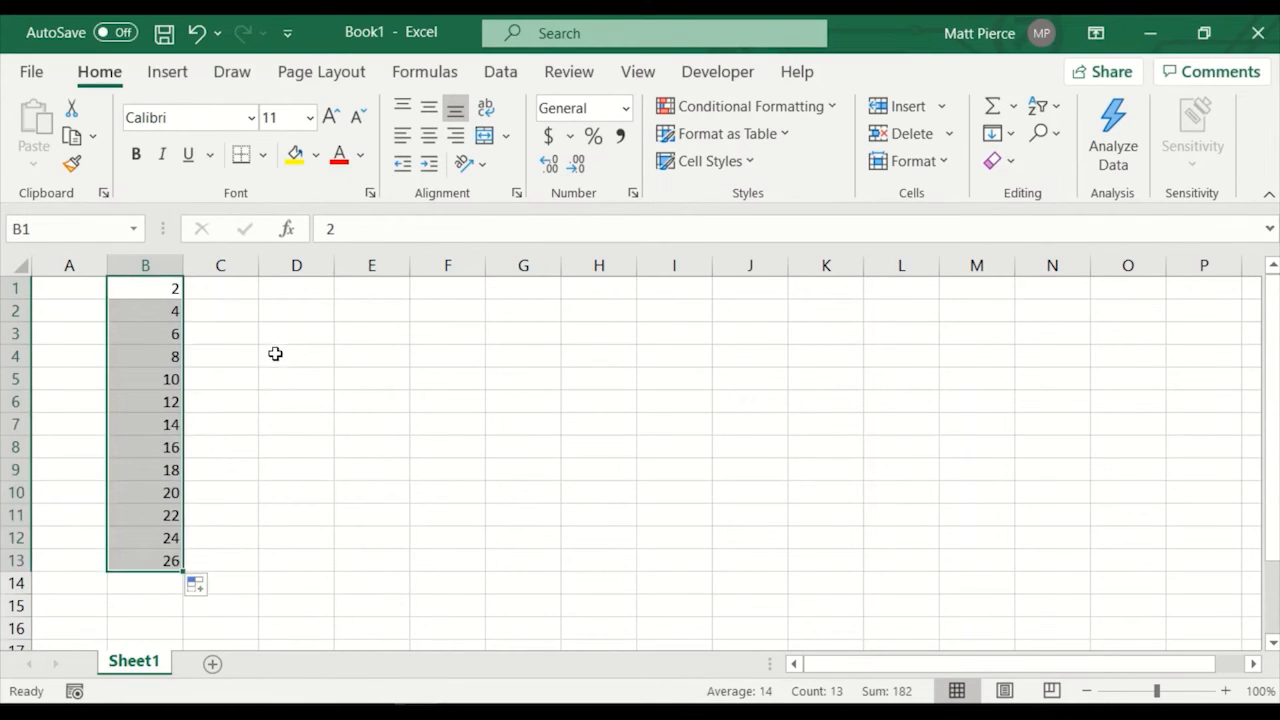
# - Enter 10, 9 and 8 in cells D1:D3 and fill the descending series down to D13
pyautogui.click(290, 288)
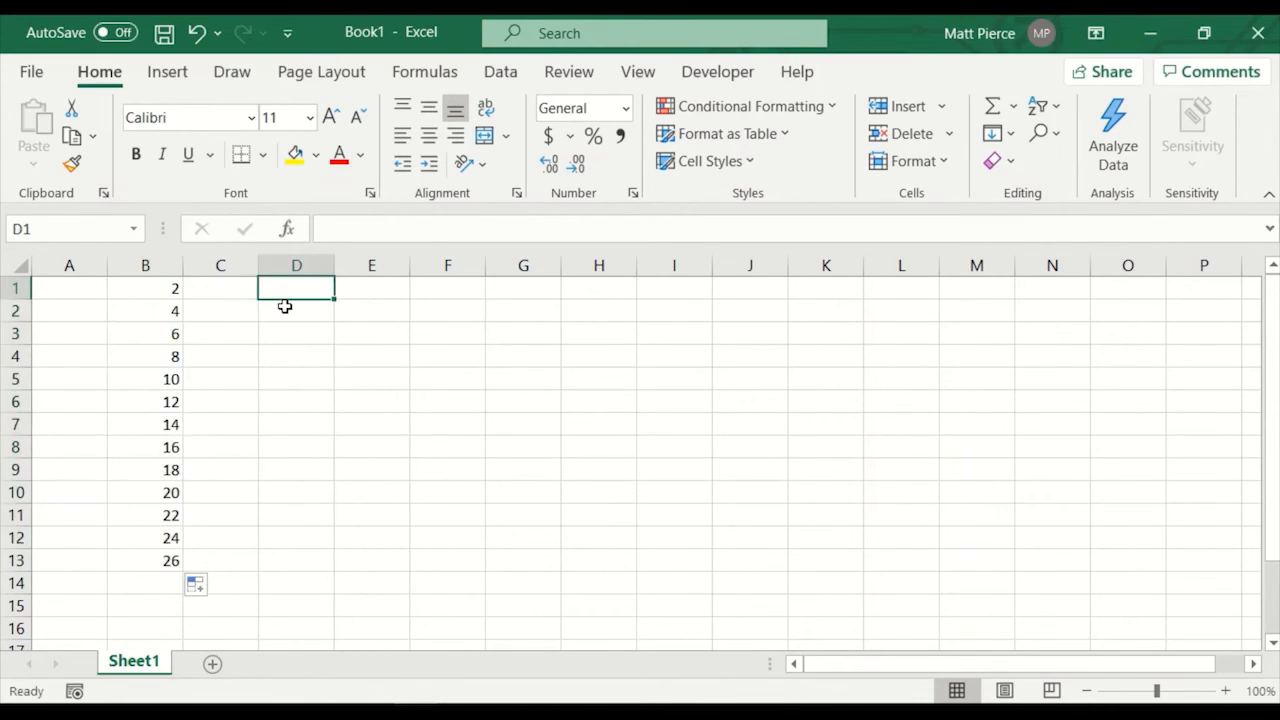
pyautogui.write('10')
pyautogui.press('Return')
pyautogui.write('9')
pyautogui.press('Return')
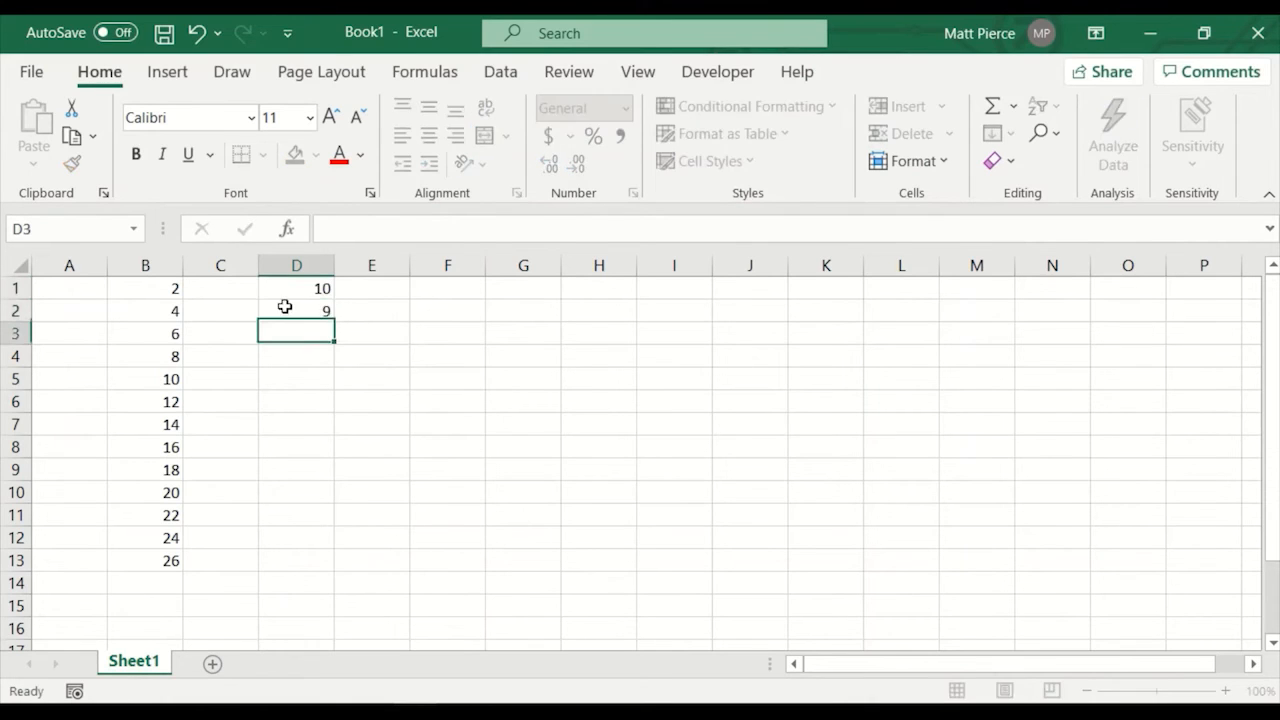
pyautogui.write('8')
pyautogui.press('Return')
pyautogui.press('Up')
pyautogui.press('Up')
pyautogui.press('Up')
pyautogui.hotkey('shift', 'Down')
pyautogui.hotkey('shift', 'Down')
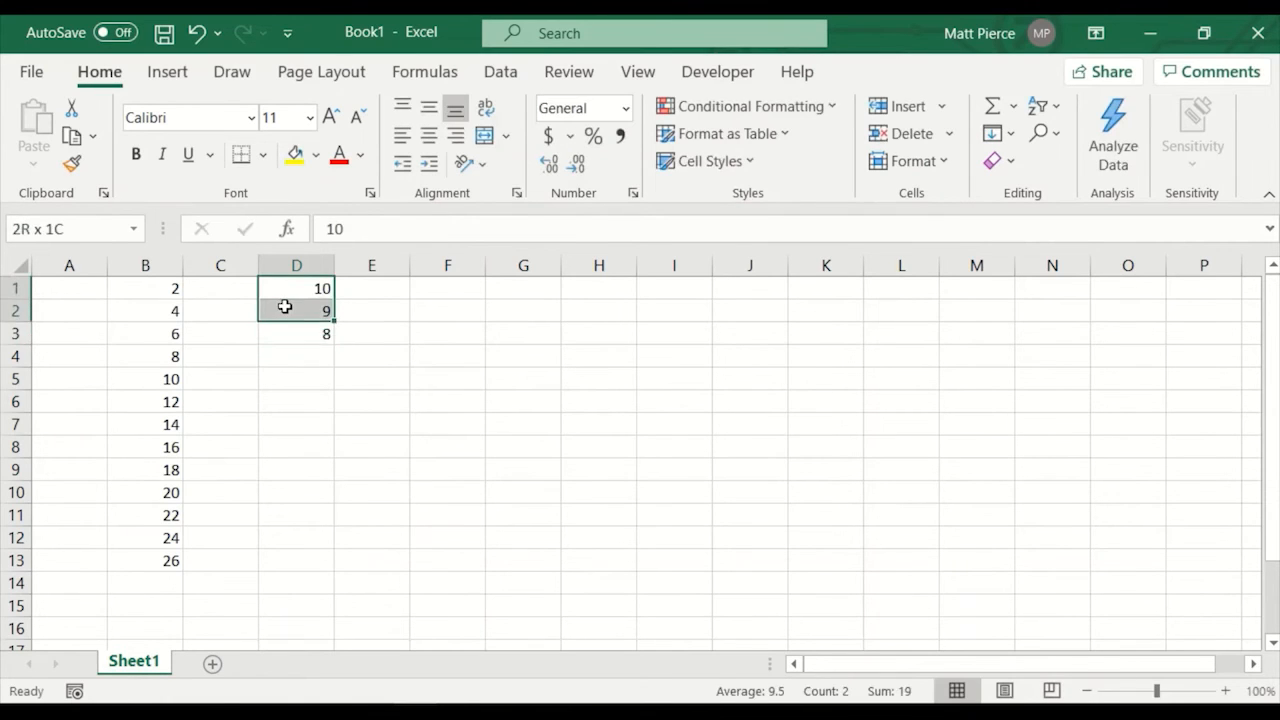
pyautogui.moveTo(334, 343); pyautogui.dragTo(337, 566)
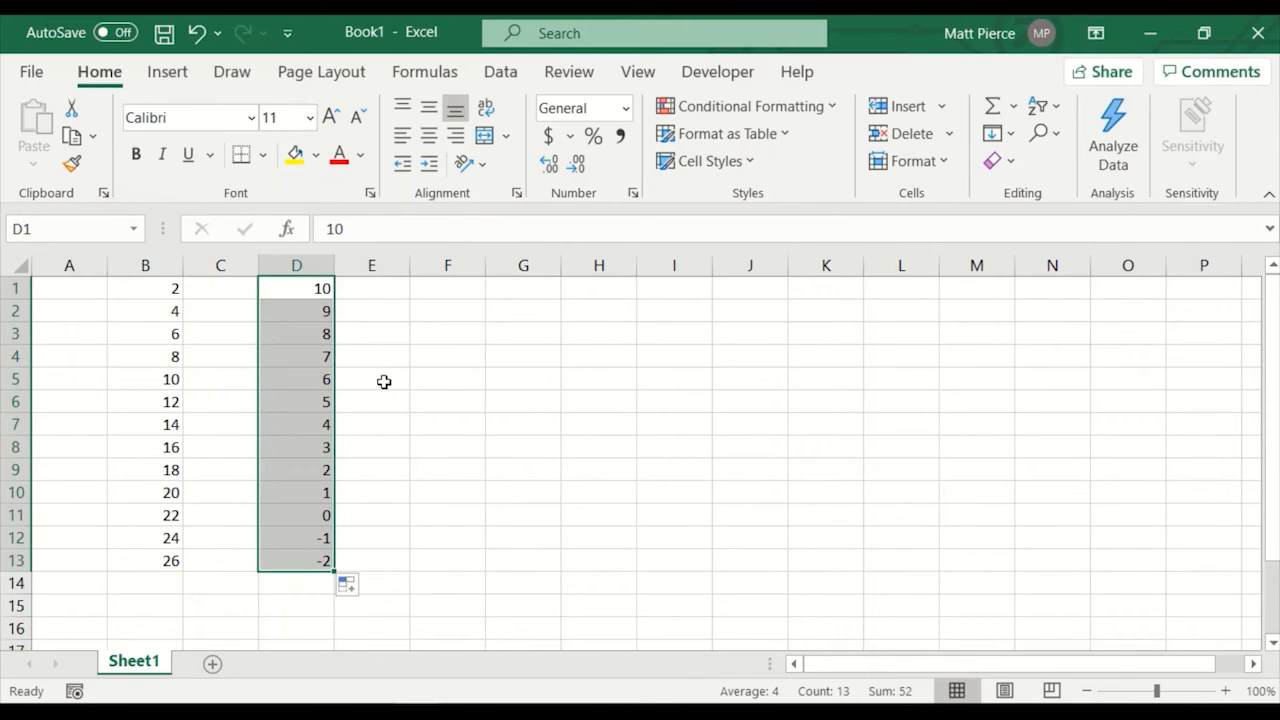
# - Clear the contents of B1:D14 and return to B1
pyautogui.moveTo(170, 295); pyautogui.dragTo(299, 571)
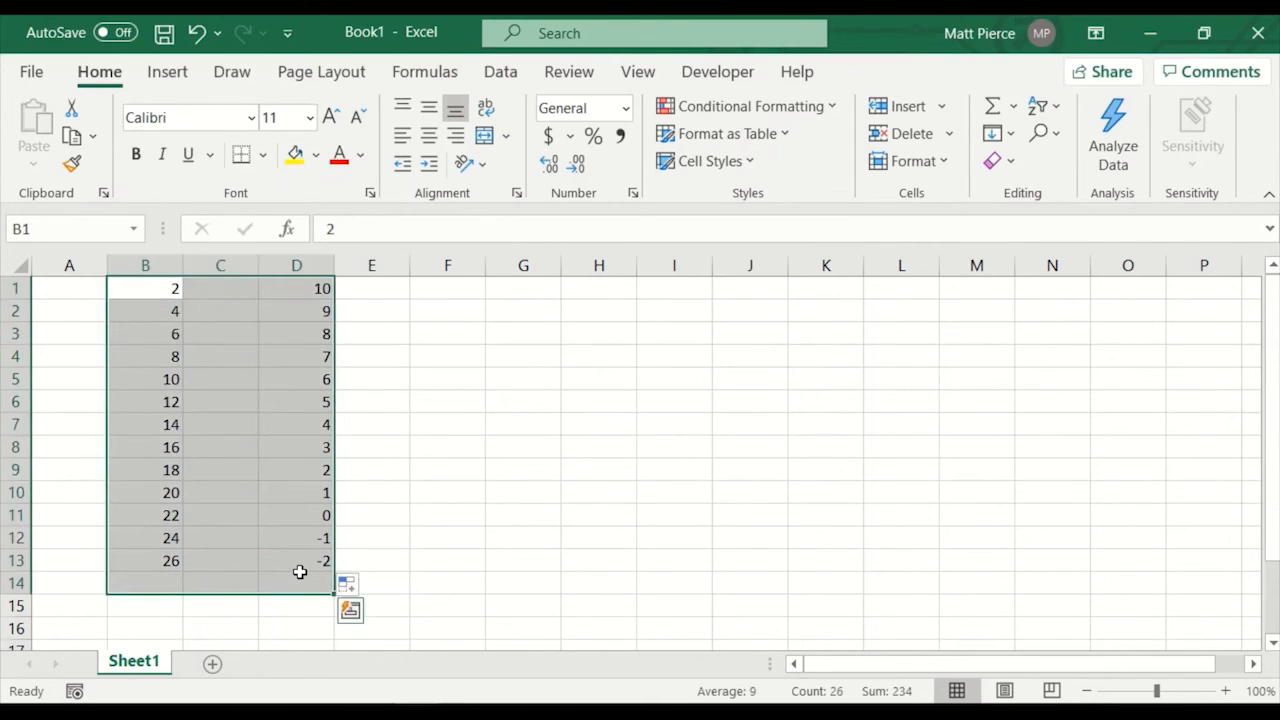
pyautogui.press('Delete')
pyautogui.click(132, 289)
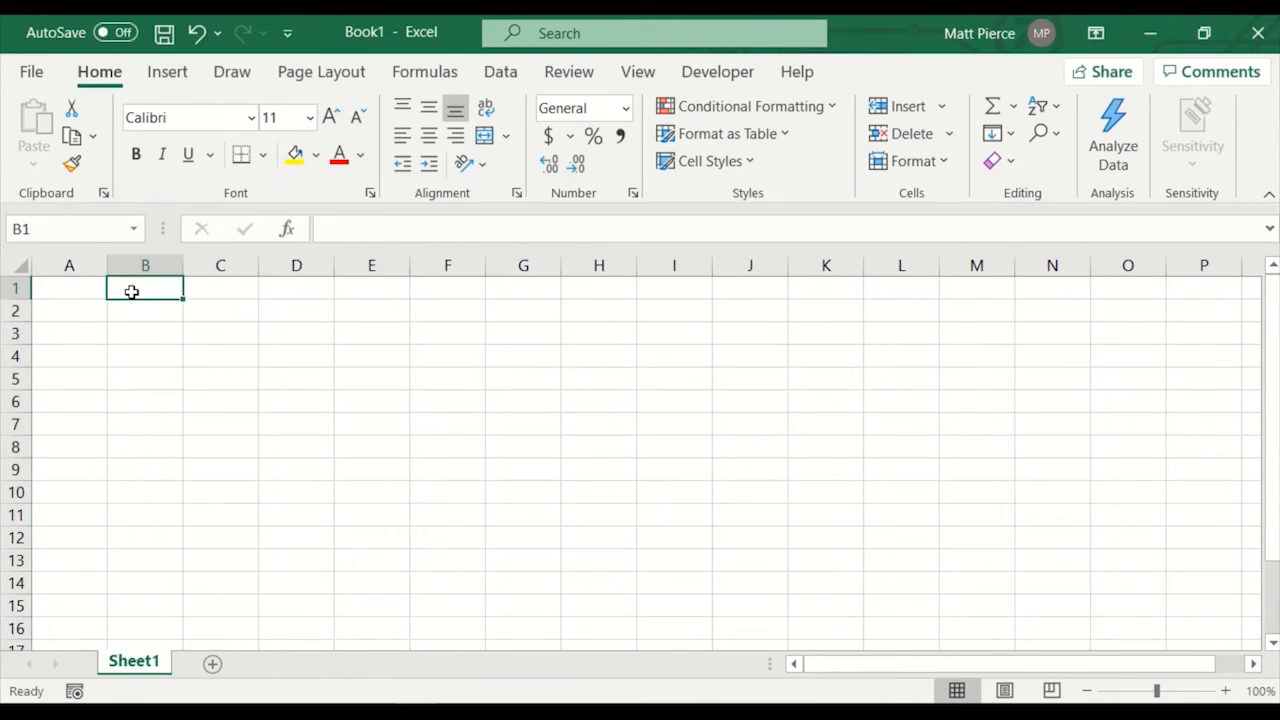
# - Enter Mon and Tue in cells B1:B2 and fill the abbreviated weekday series down to B16
pyautogui.write('mon')
pyautogui.press('BackSpace')
pyautogui.press('BackSpace')
pyautogui.press('BackSpace')
pyautogui.write('M<')
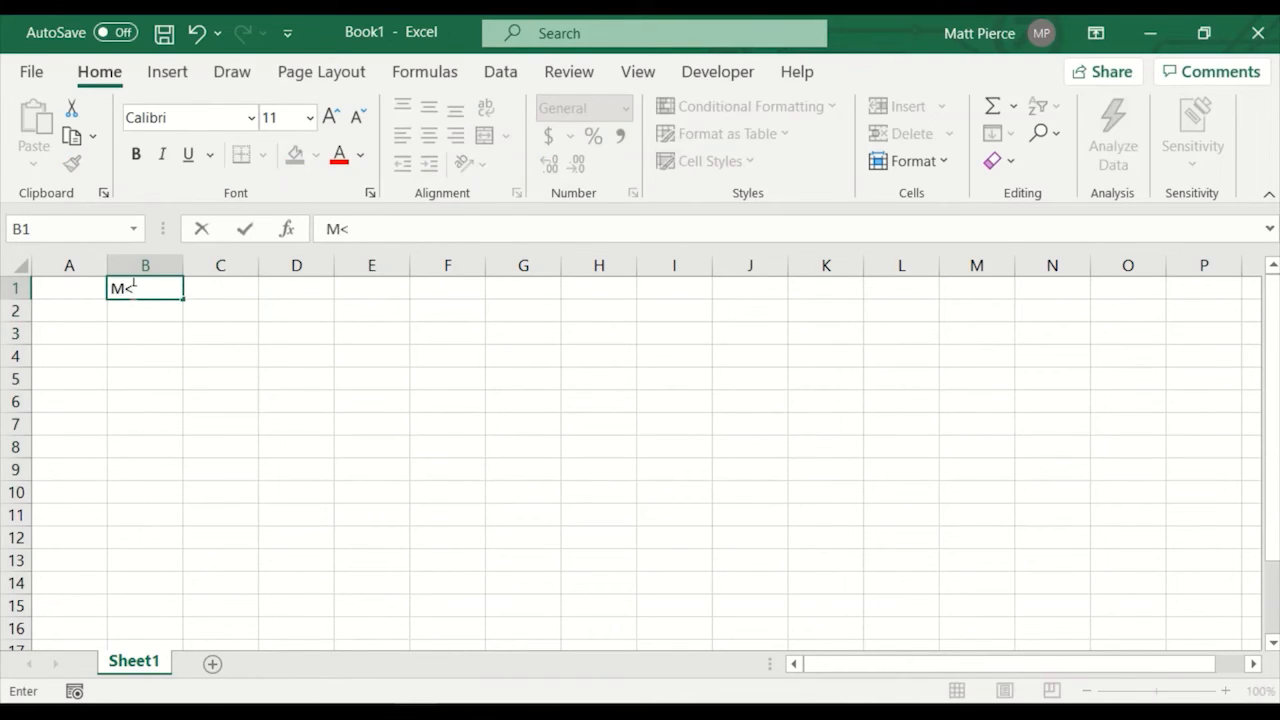
pyautogui.press('Return')
pyautogui.write('T')
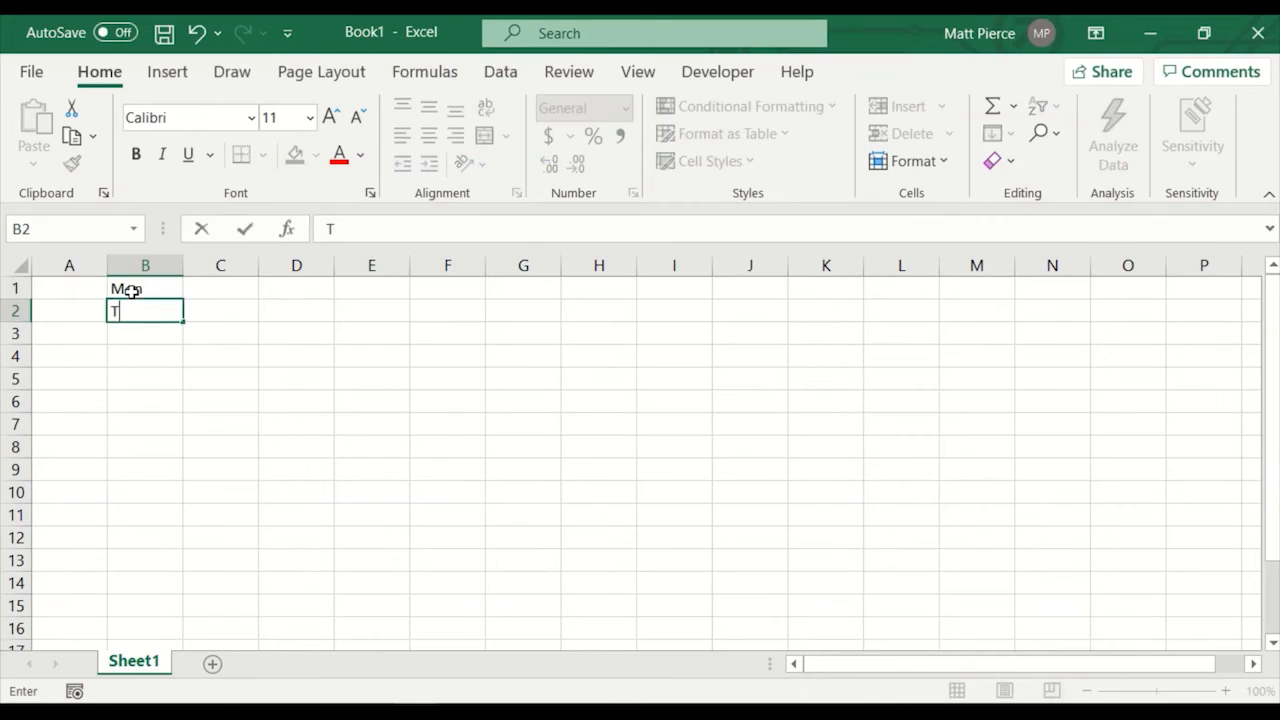
pyautogui.write('ue')
pyautogui.press('Return')
pyautogui.moveTo(138, 292); pyautogui.dragTo(186, 630)
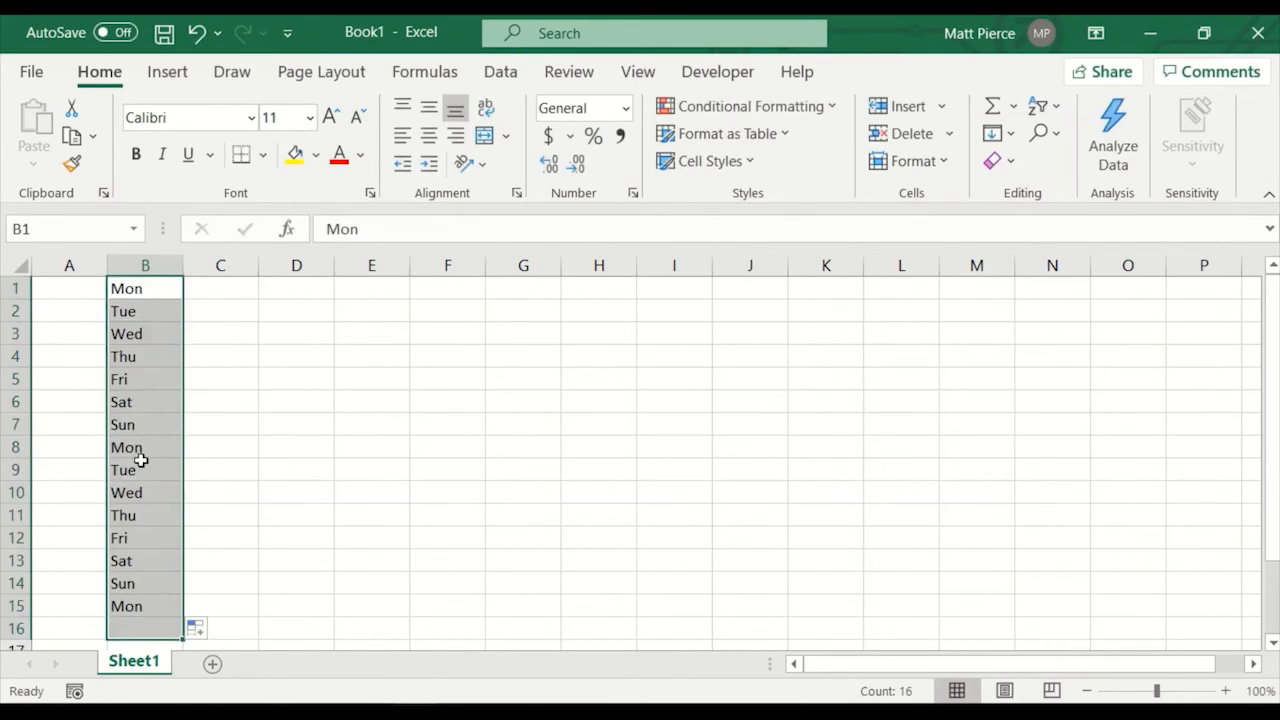
pyautogui.click(131, 447)
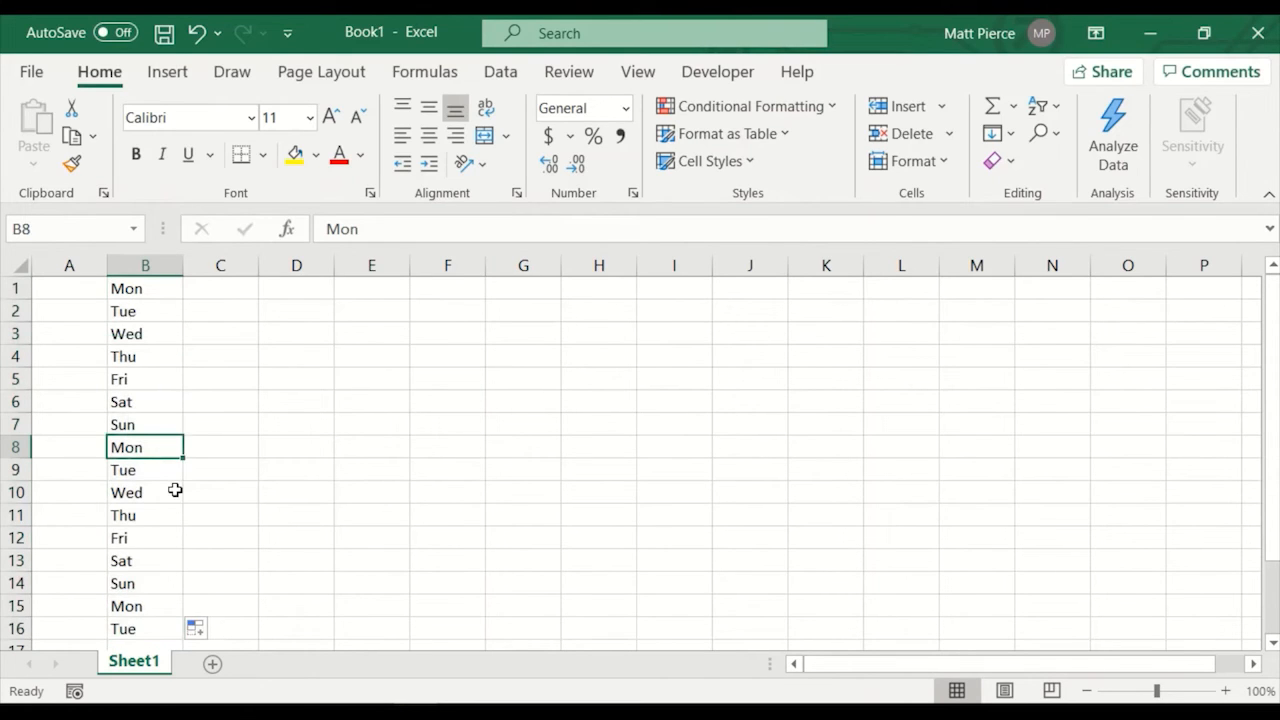
# - Undo the weekday fill and clear Mon and Tue from cells B1:B2
pyautogui.hotkey('ctrl', 'z')
pyautogui.hotkey('ctrl', 'q')
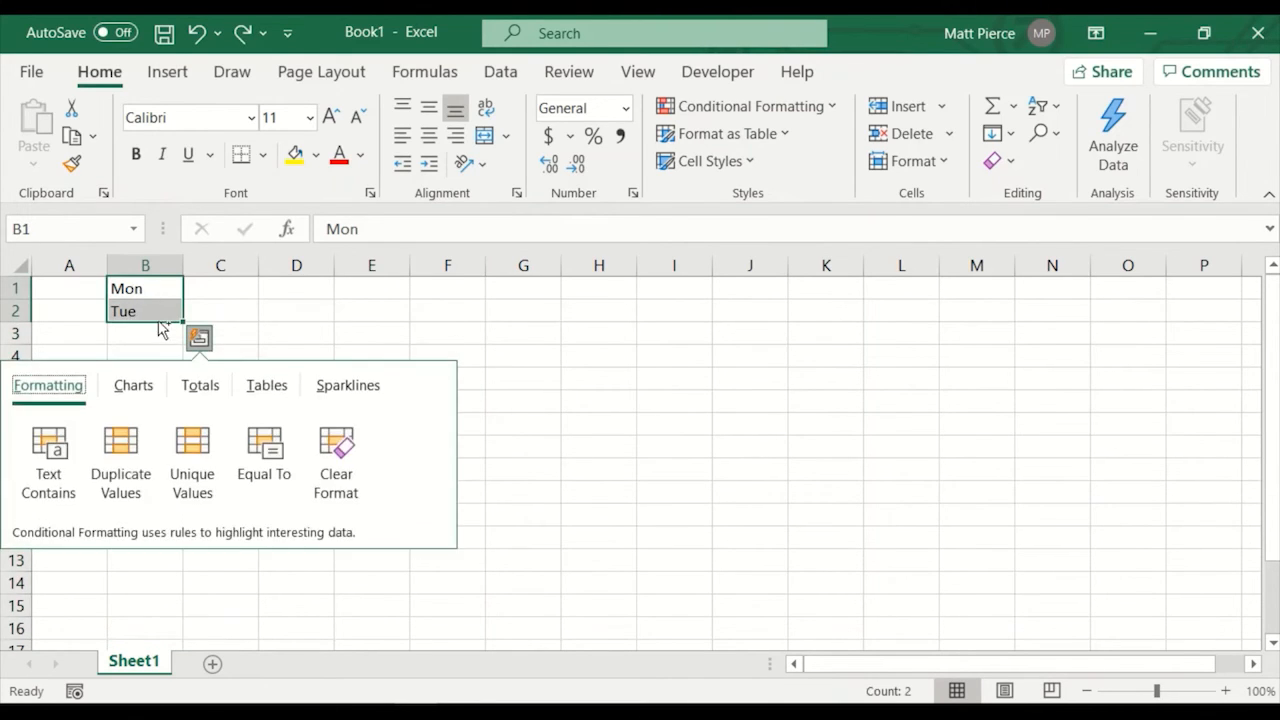
pyautogui.press('Escape')
pyautogui.click(149, 312)
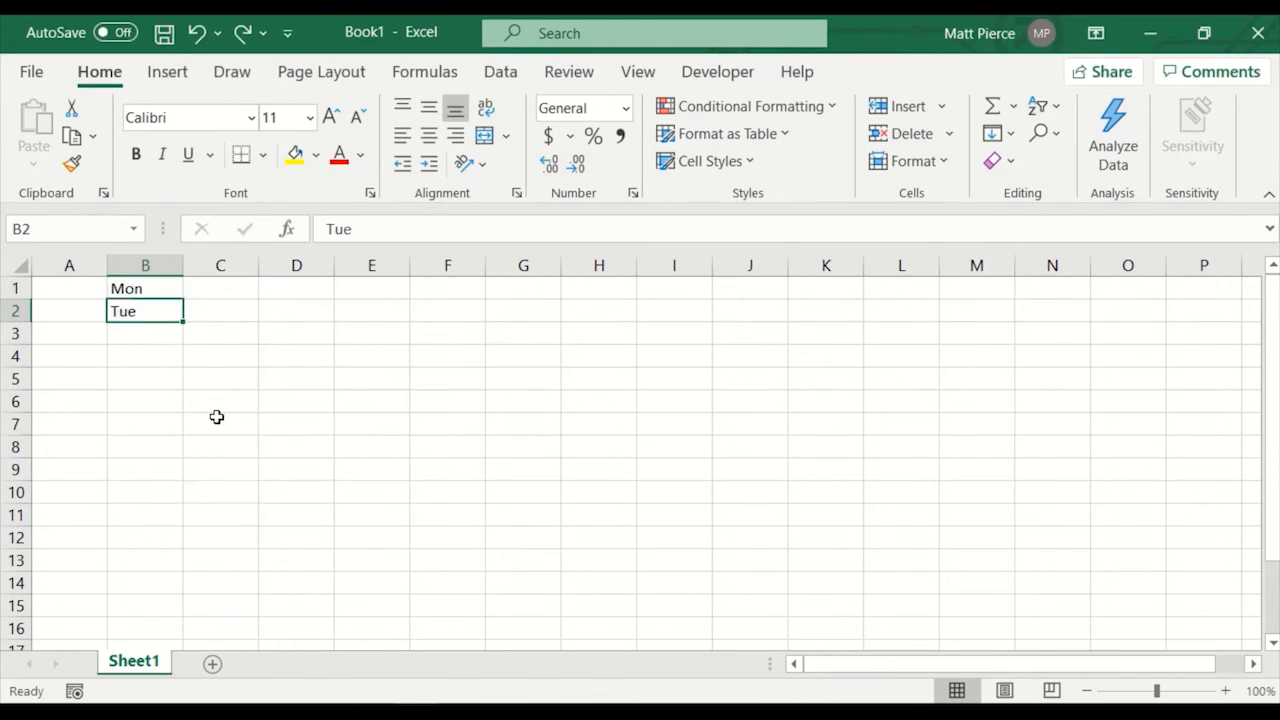
pyautogui.hotkey('shift', 'Up')
pyautogui.press('Delete')
pyautogui.press('Up')
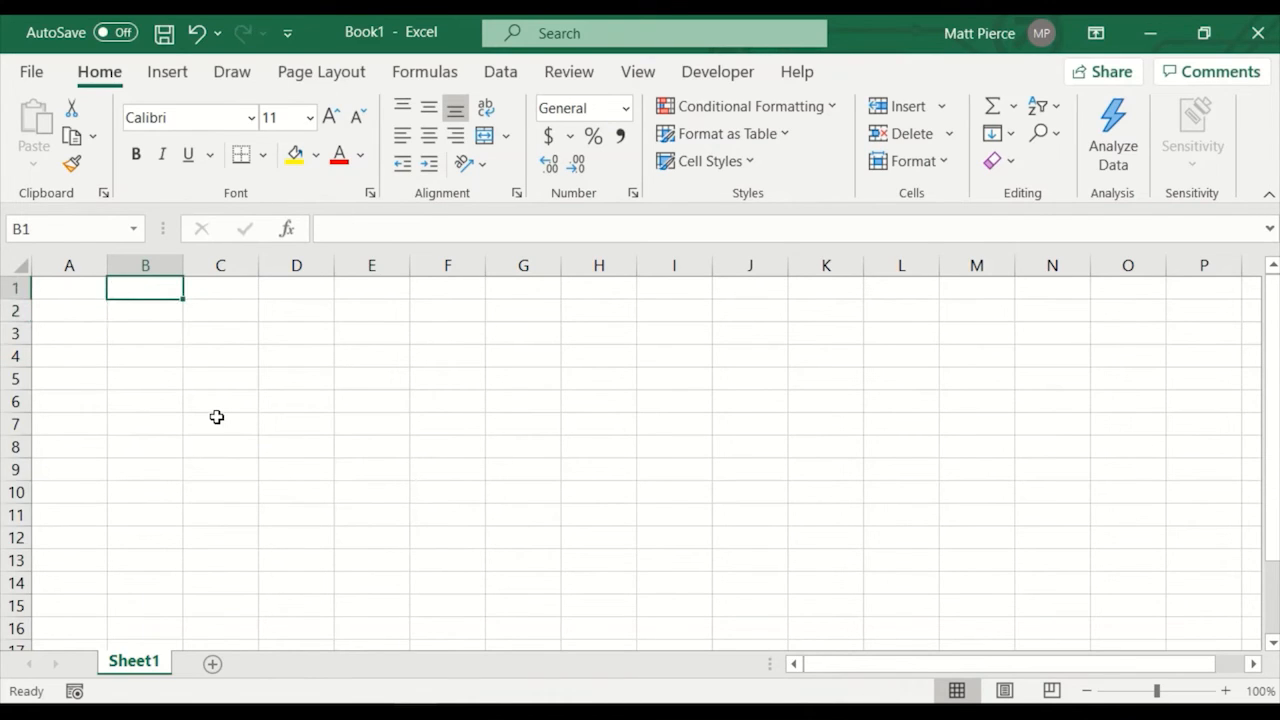
# - Enter Monday and Tuesday in cells B1:B2 and fill the full weekday names down to B14
pyautogui.write('Monday')
pyautogui.press('Return')
pyautogui.write('T')
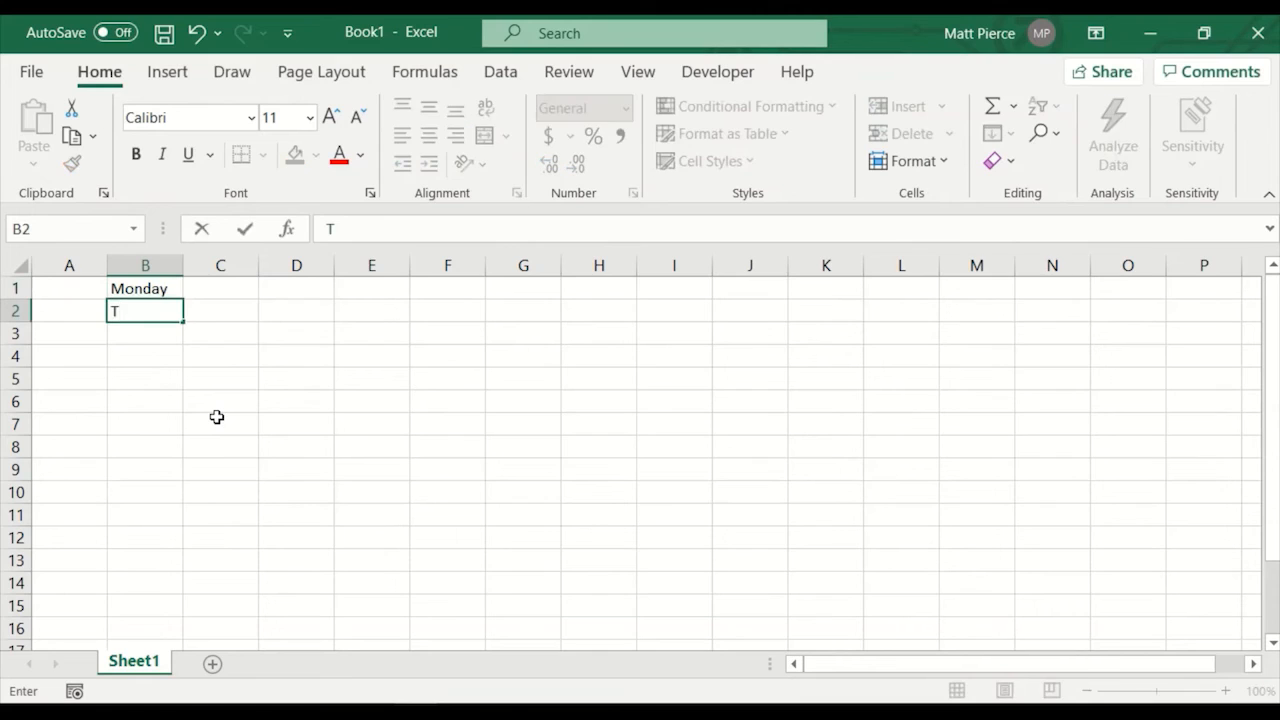
pyautogui.write('uesday')
pyautogui.press('Return')
pyautogui.press('Up')
pyautogui.press('Up')
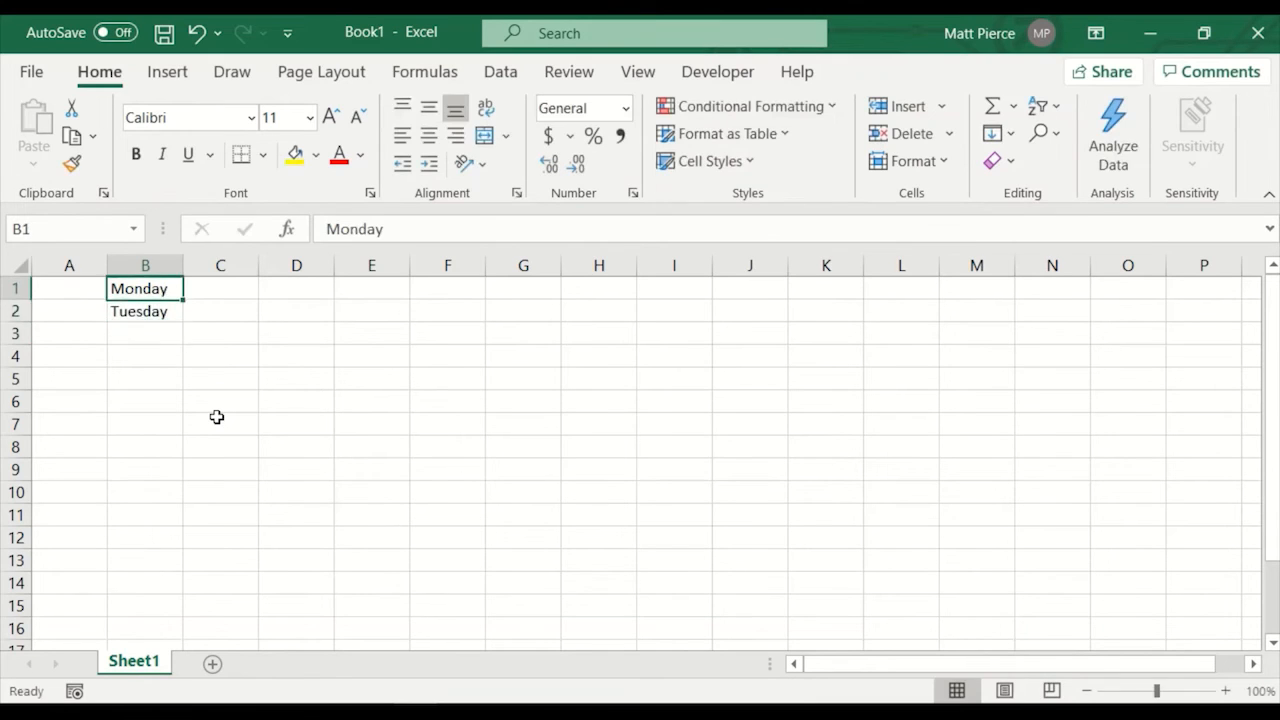
pyautogui.hotkey('shift', 'Down')
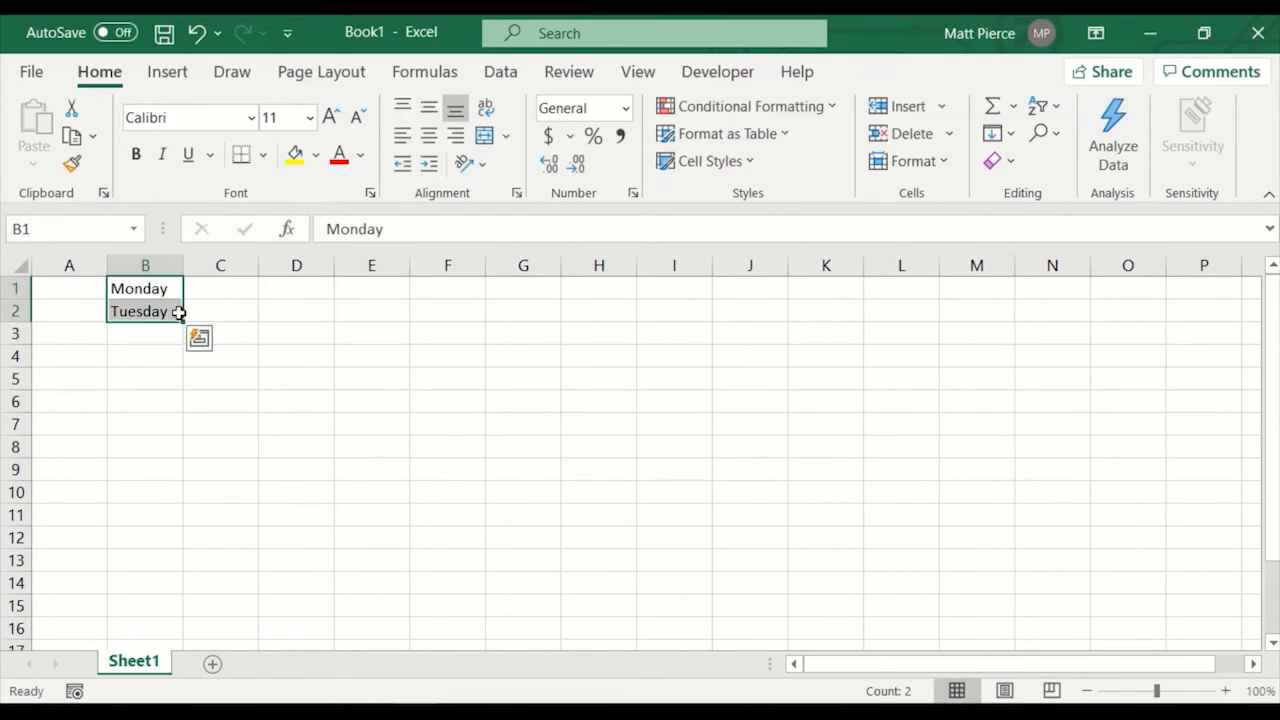
pyautogui.moveTo(181, 324); pyautogui.dragTo(163, 600)
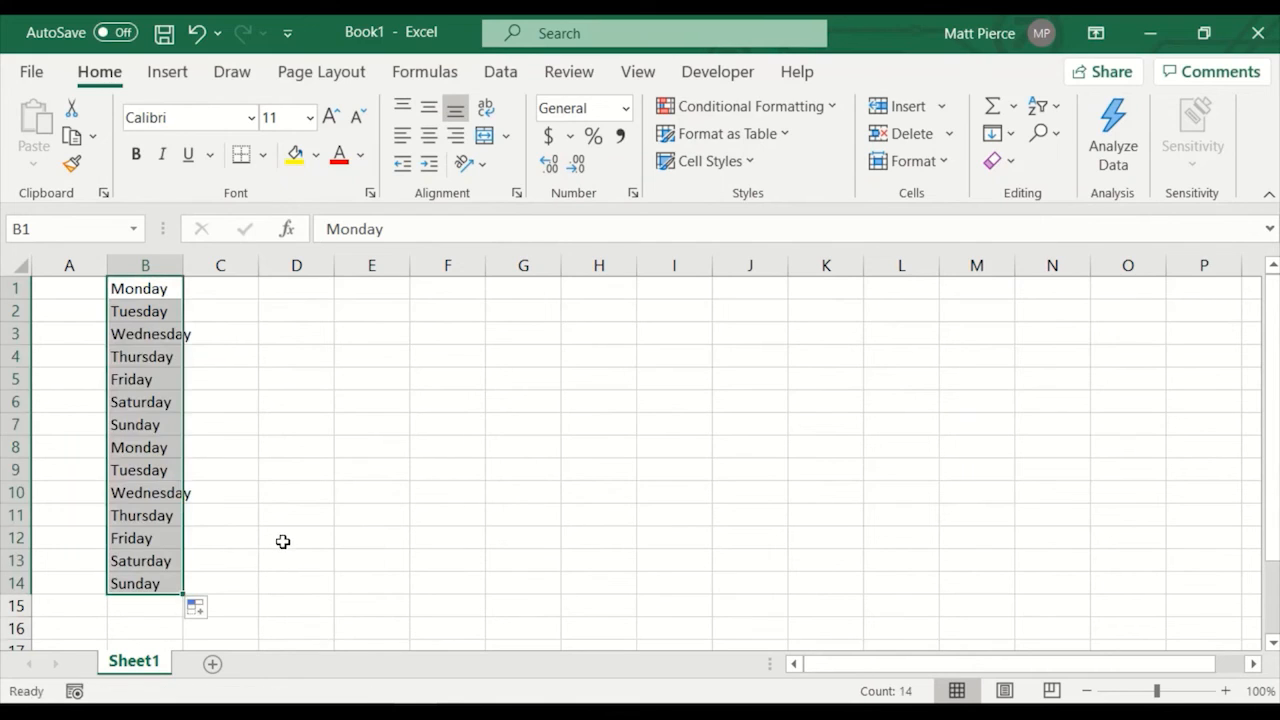
# - Undo the full weekday name fill and the Monday and Tuesday entries
pyautogui.hotkey('ctrl', 'z')
pyautogui.hotkey('ctrl', 'z')
pyautogui.hotkey('ctrl', 'z')
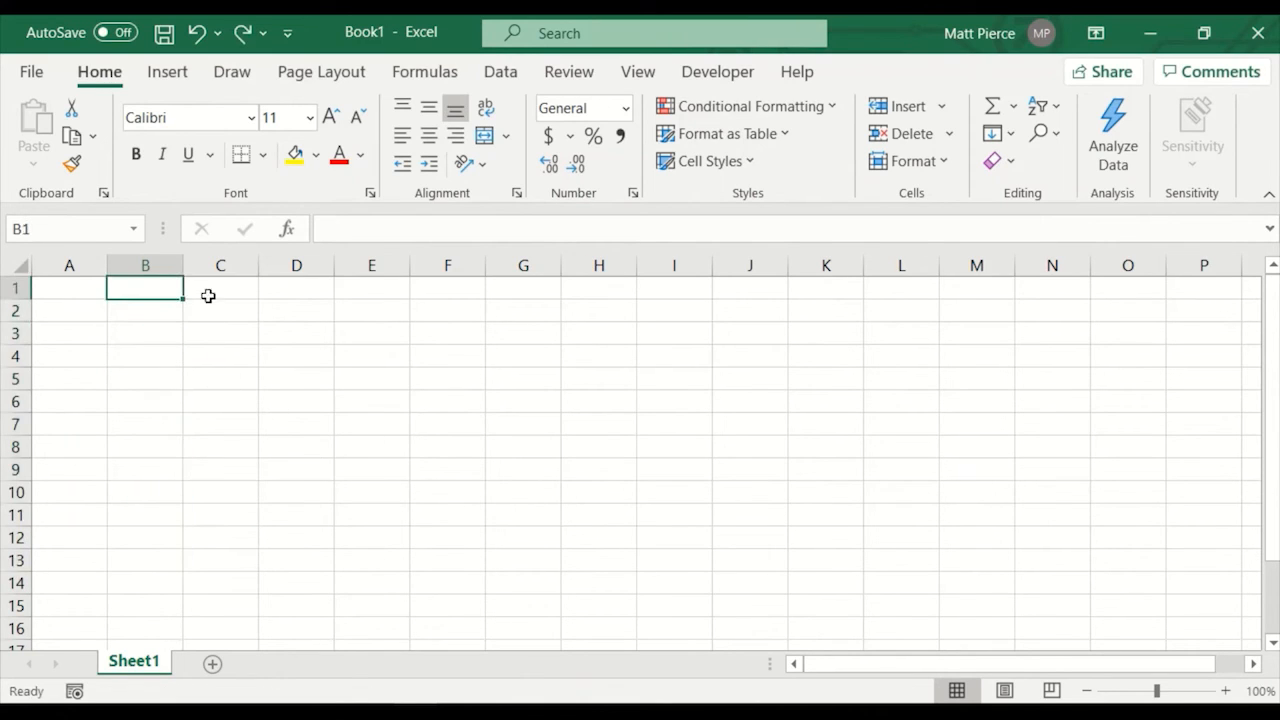
# - Enter Jan and Feb in cells C1:C2 and fill the month series down to C14
pyautogui.click(210, 293)
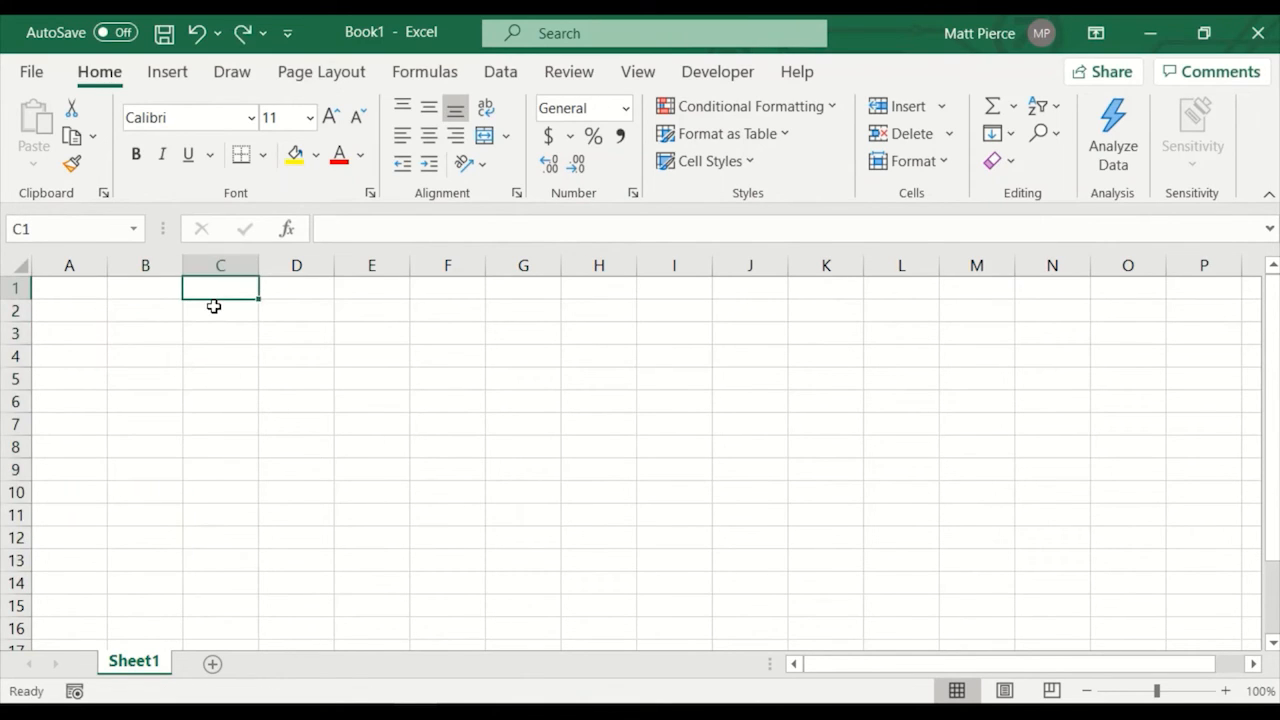
pyautogui.write('Jan')
pyautogui.press('Return')
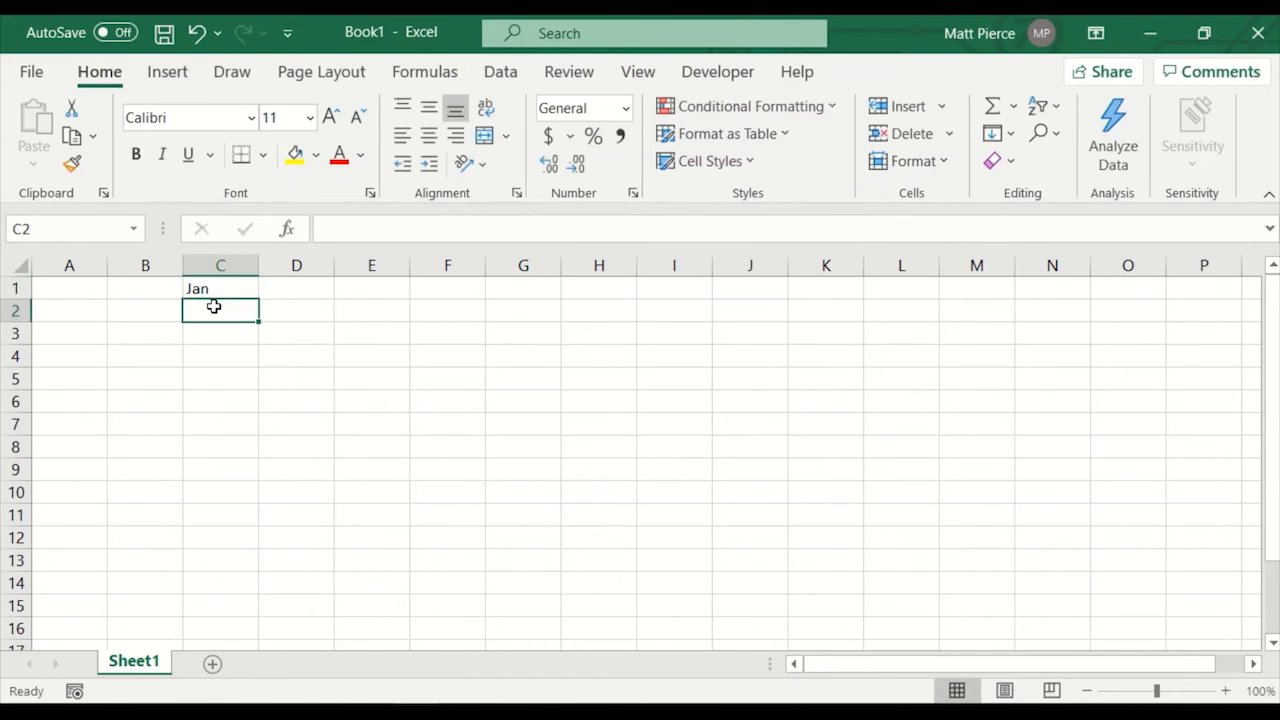
pyautogui.write('FGe')
pyautogui.press('BackSpace')
pyautogui.press('BackSpace')
pyautogui.press('BackSpace')
pyautogui.write('Feb')
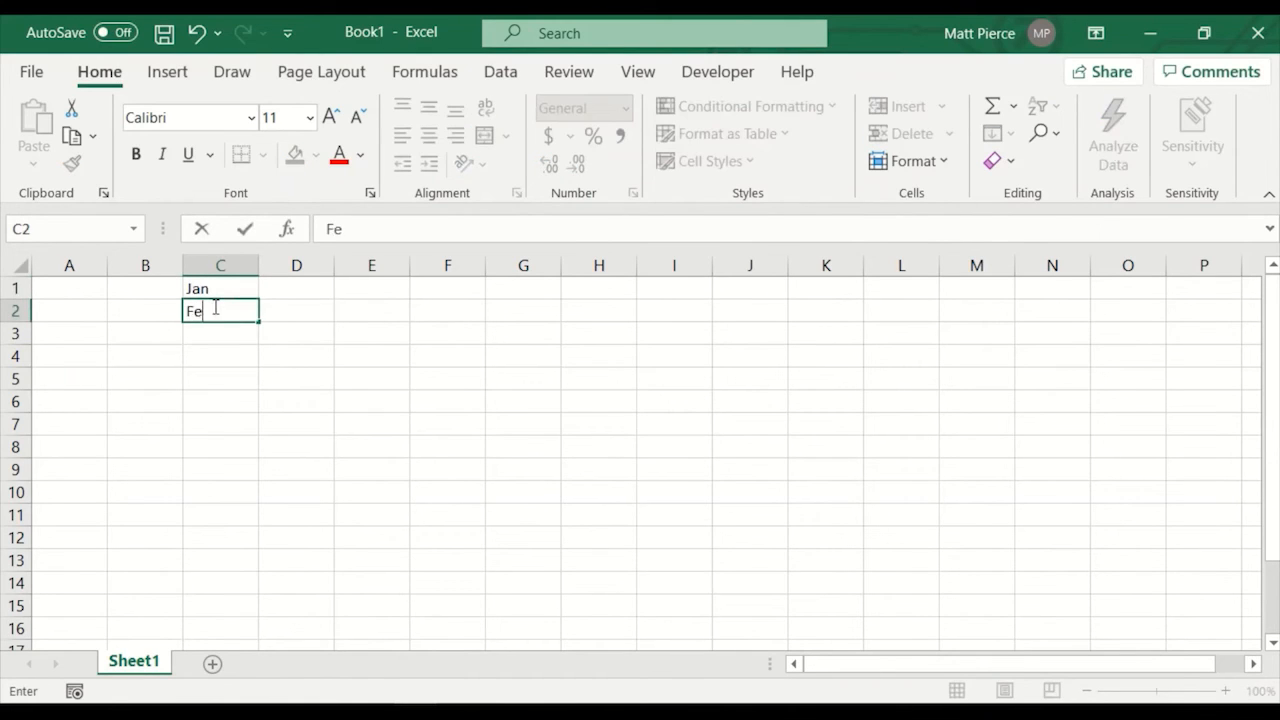
pyautogui.press('Return')
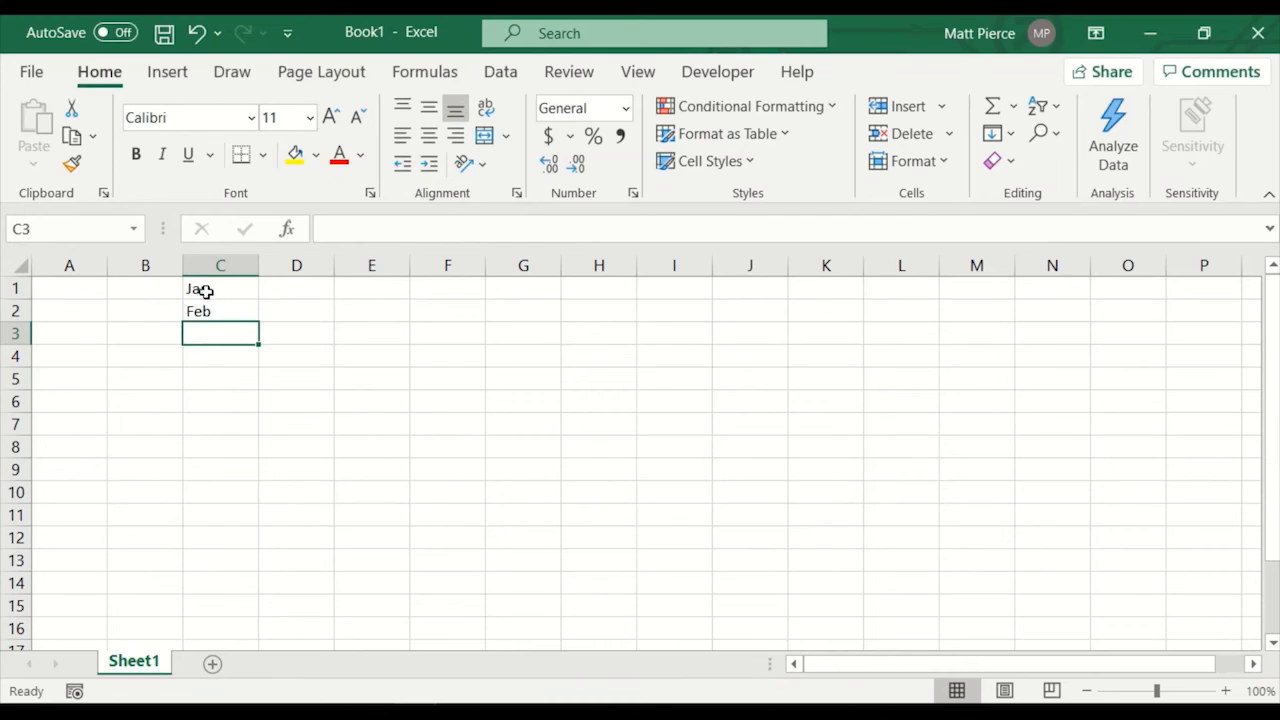
pyautogui.moveTo(206, 291); pyautogui.dragTo(251, 590)
pyautogui.click(203, 540)
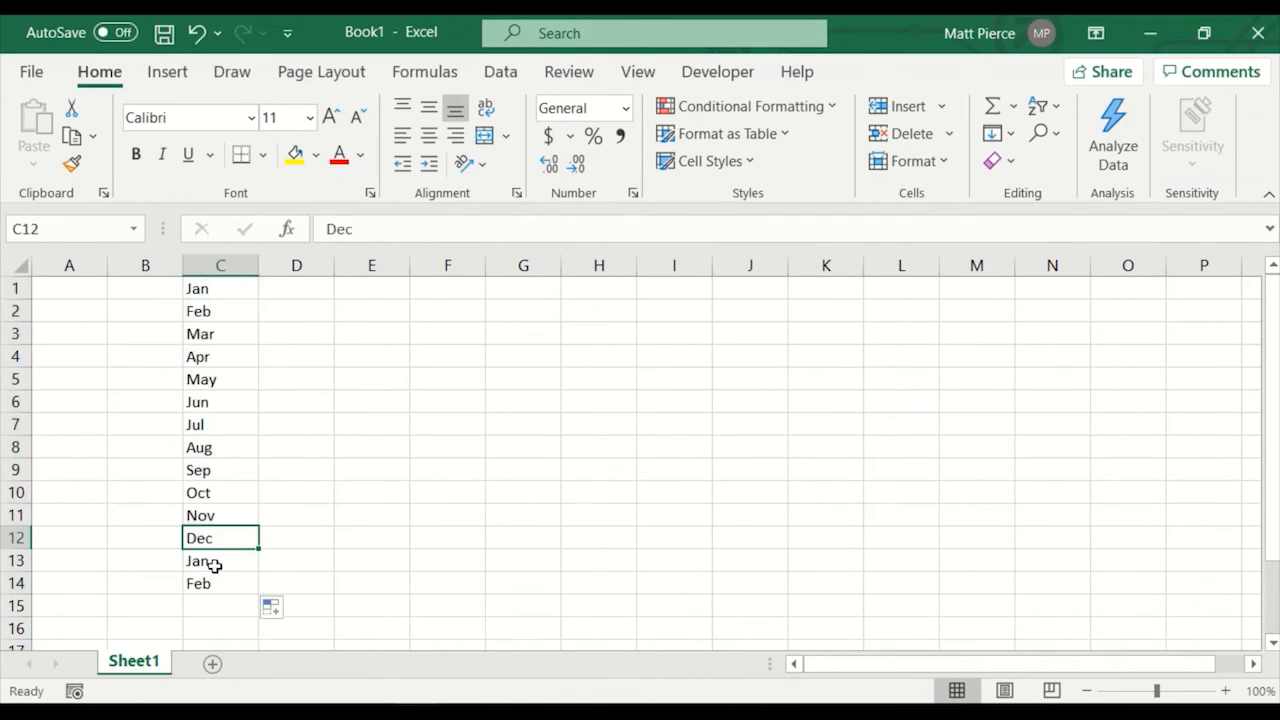
pyautogui.click(211, 563)
# - Undo the month series fill and the Jan and Feb entries
pyautogui.hotkey('ctrl', 'z')
pyautogui.hotkey('ctrl', 'z')
pyautogui.hotkey('ctrl', 'z')
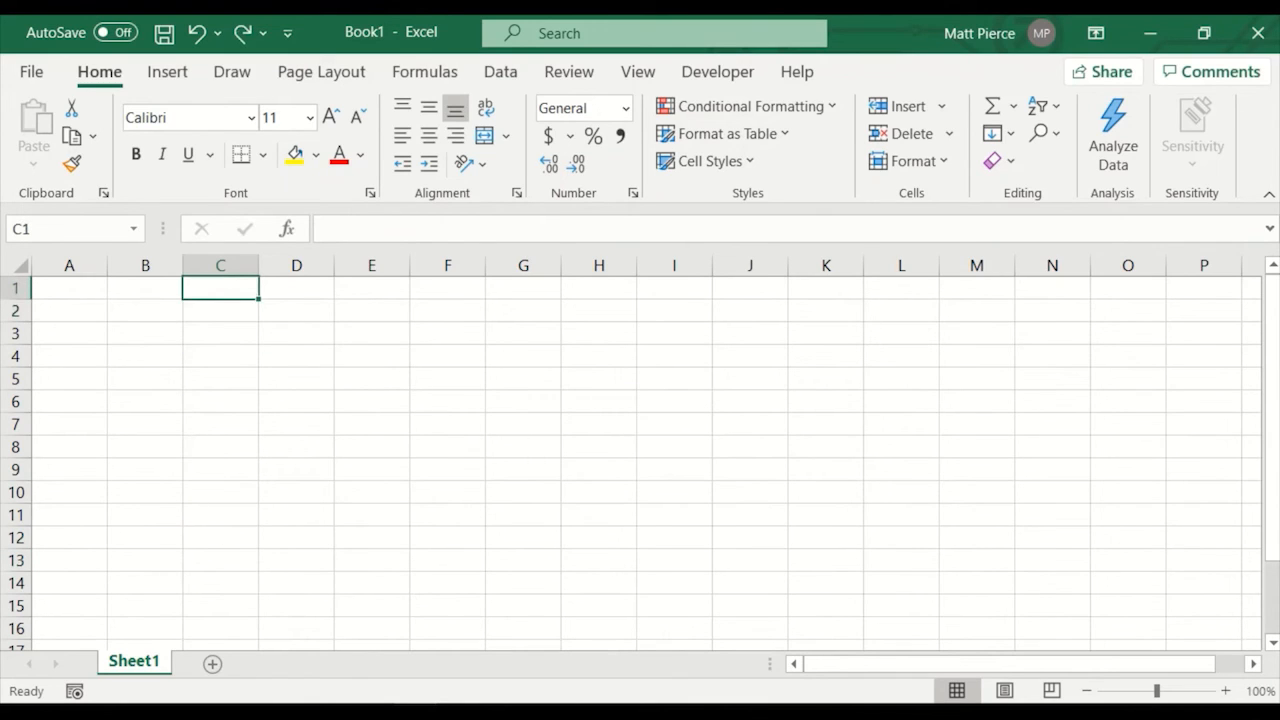
# - Enter we, rwe and werew in cells B1:B3 and fill the repeating text pattern down to B15
pyautogui.click(130, 288)
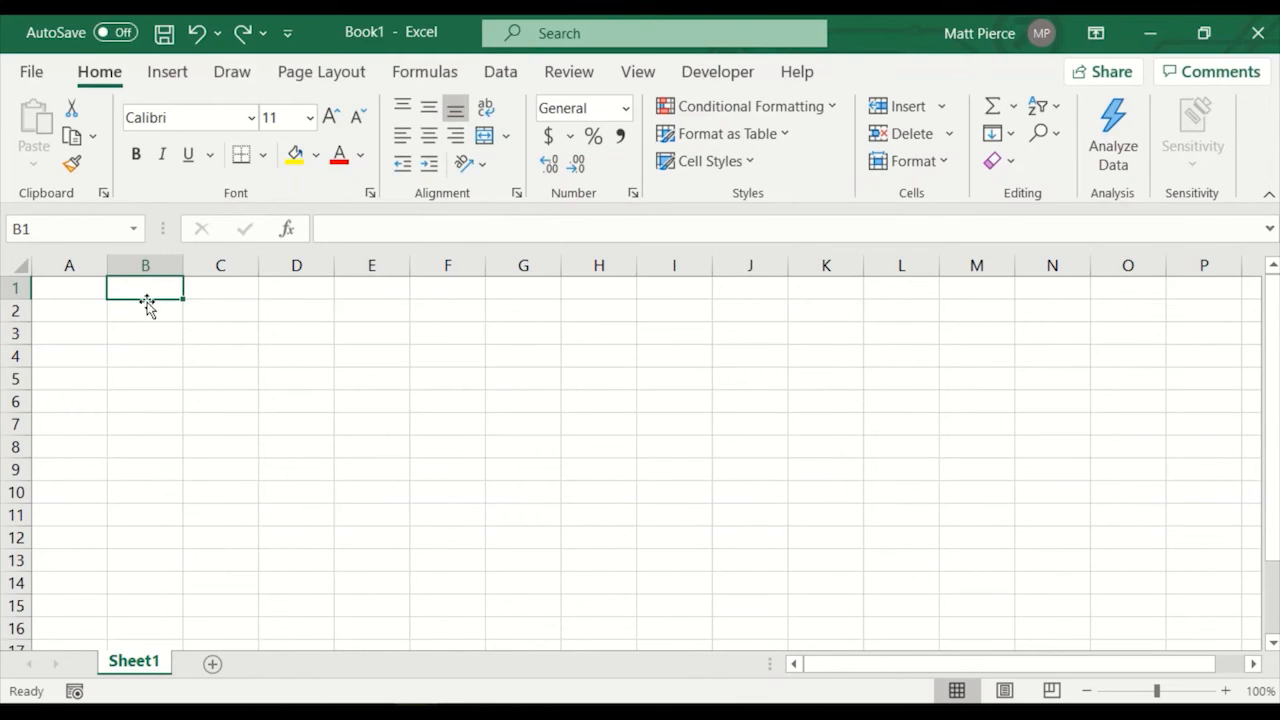
pyautogui.write('we')
pyautogui.press('Return')
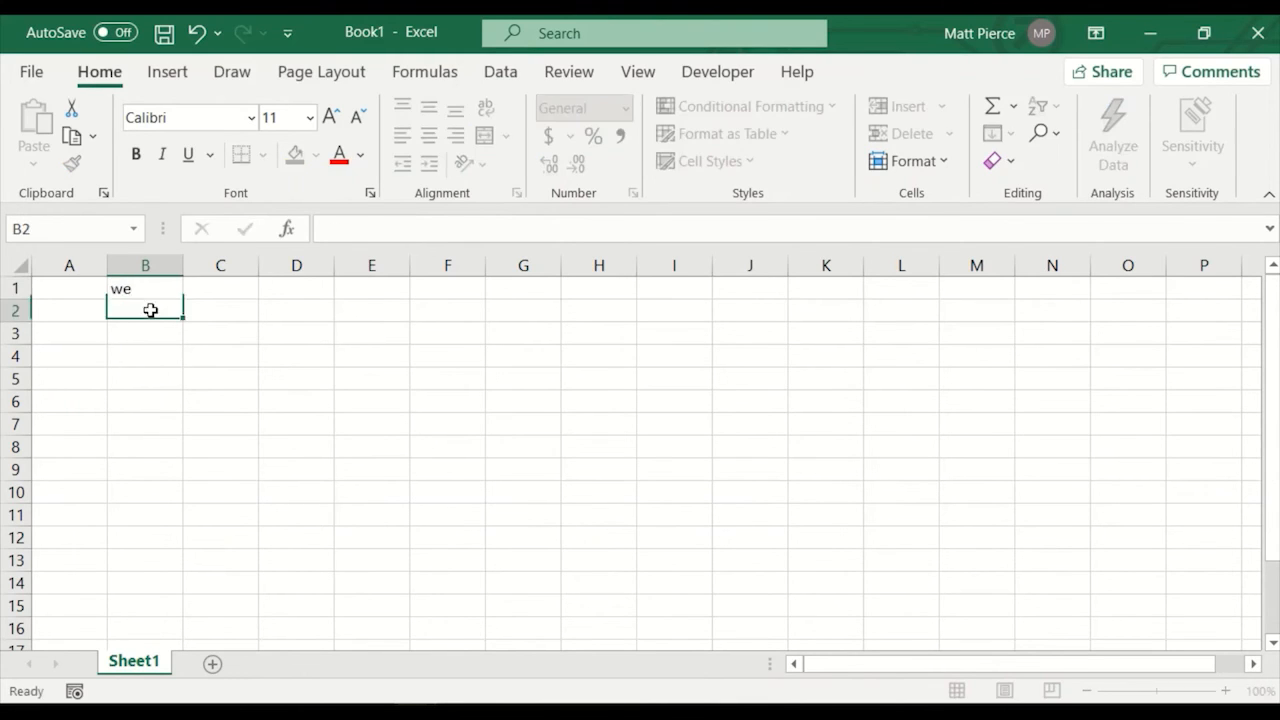
pyautogui.write('rwe')
pyautogui.press('Return')
pyautogui.write('werew')
pyautogui.press('Return')
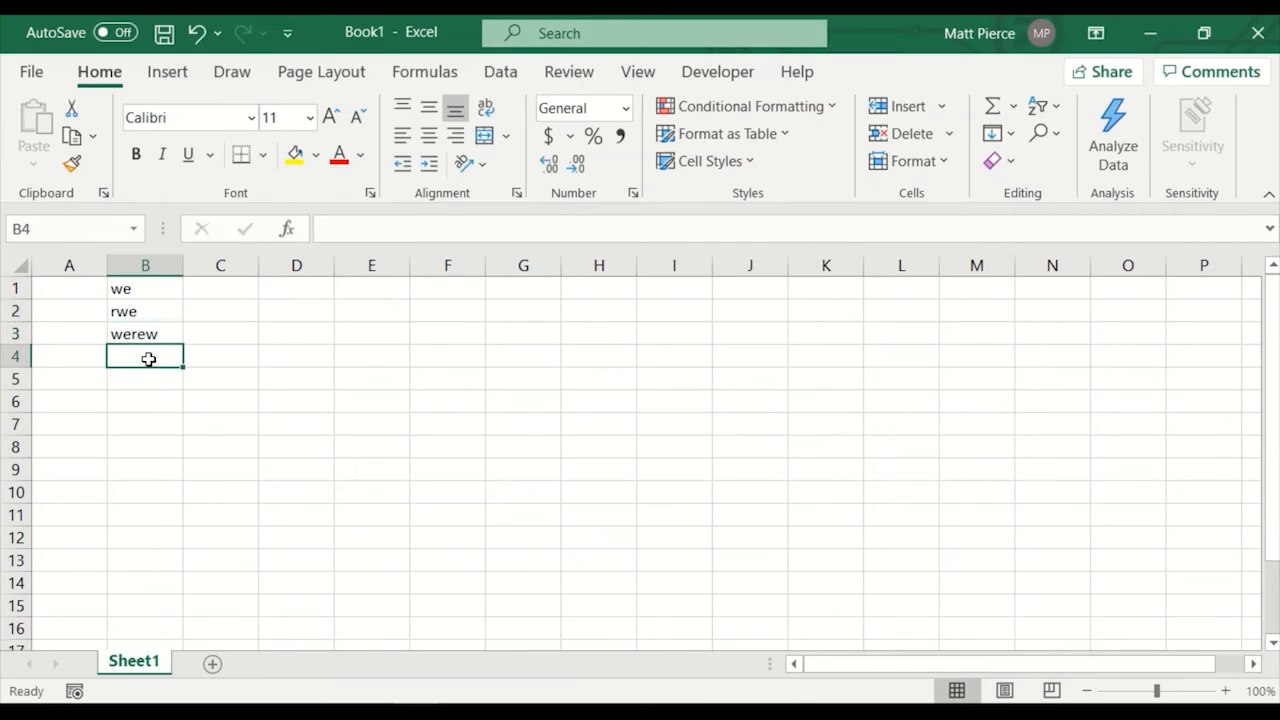
pyautogui.moveTo(152, 289); pyautogui.dragTo(186, 608)
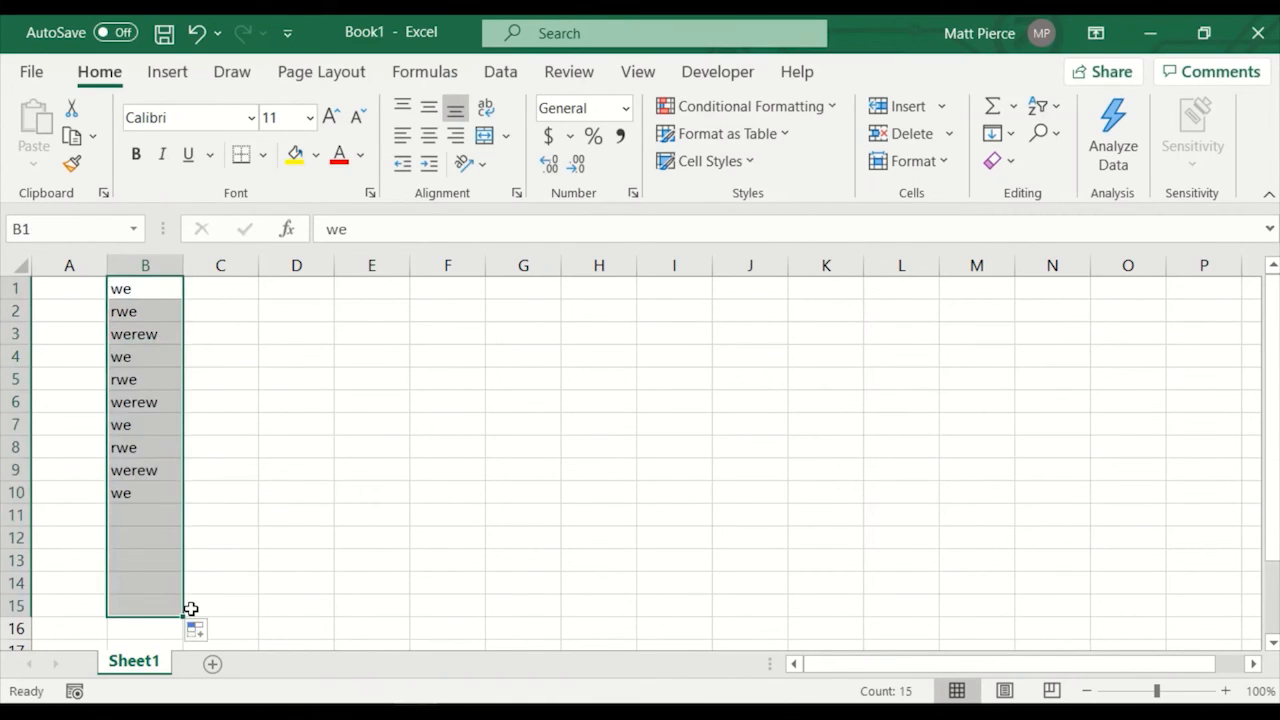
pyautogui.click(133, 362)
pyautogui.moveTo(136, 373); pyautogui.dragTo(137, 540)
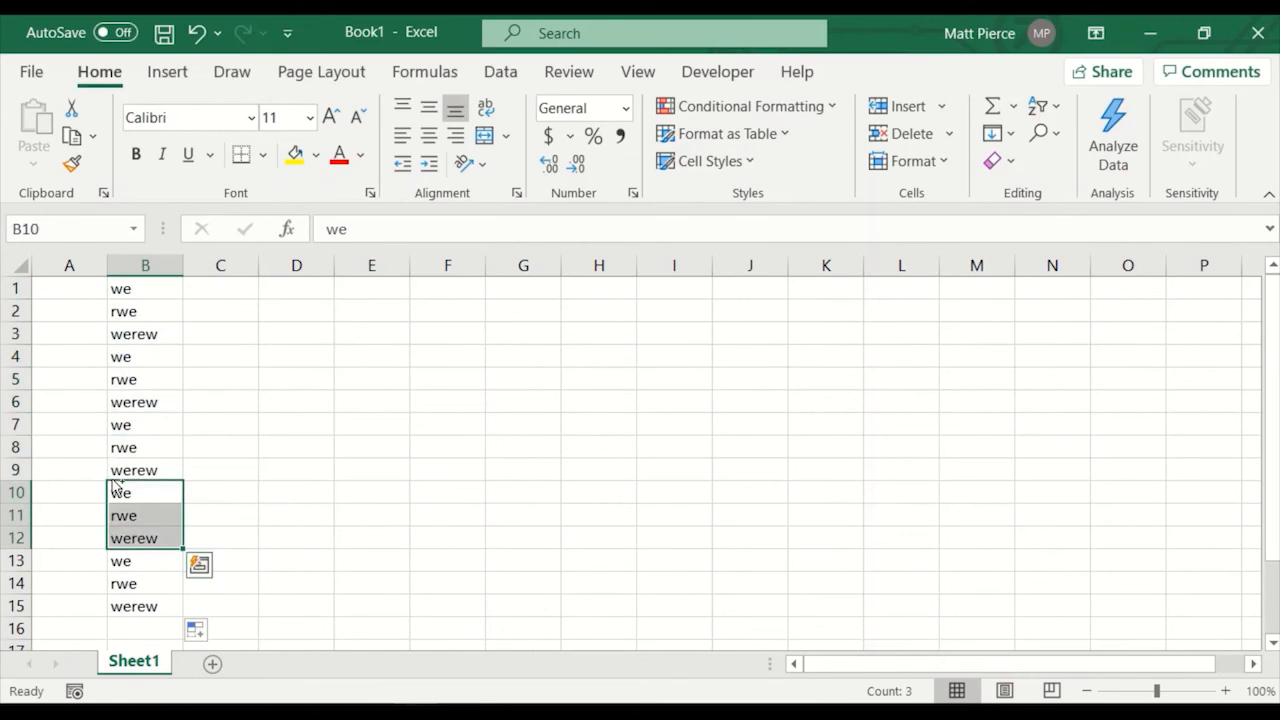
# - Undo the text pattern fill and the three text entries in column B
pyautogui.hotkey('ctrl', 'z')
pyautogui.hotkey('ctrl', 'z')
pyautogui.hotkey('ctrl', 'z')
pyautogui.hotkey('ctrl', 'z')
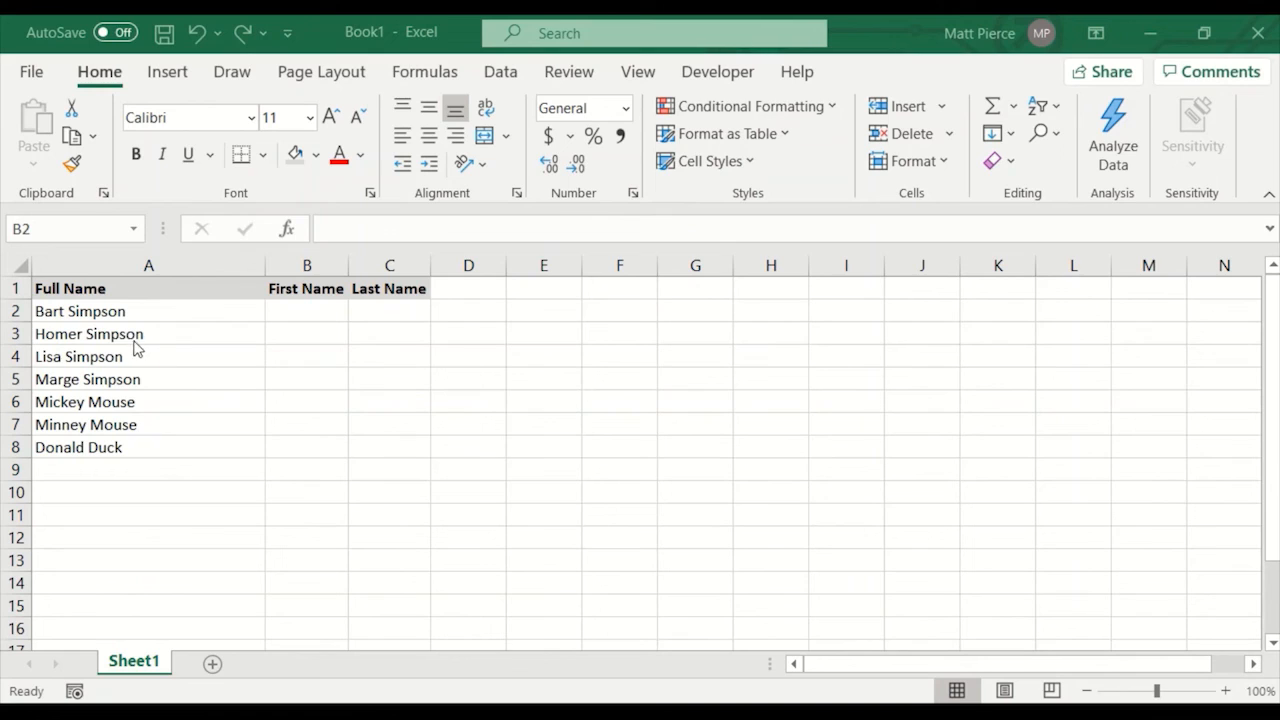
pyautogui.click(86, 311)
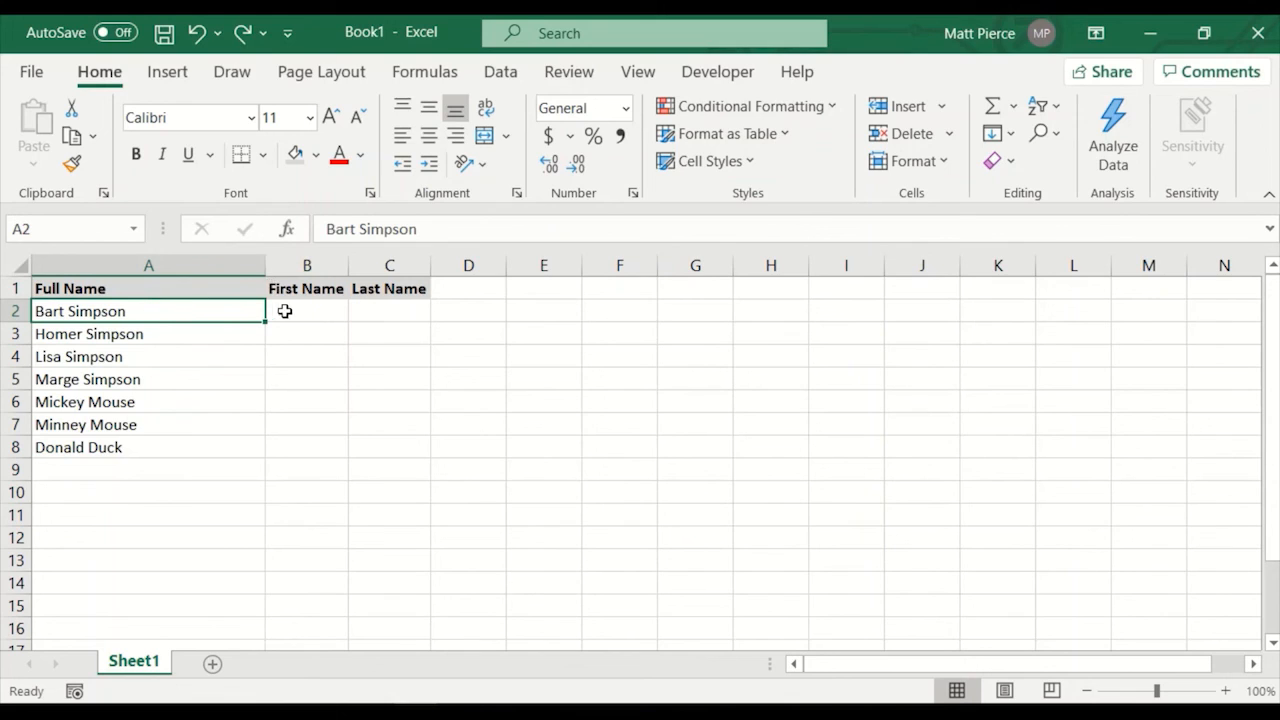
pyautogui.moveTo(291, 311); pyautogui.dragTo(338, 432)
pyautogui.moveTo(393, 318); pyautogui.dragTo(403, 453)
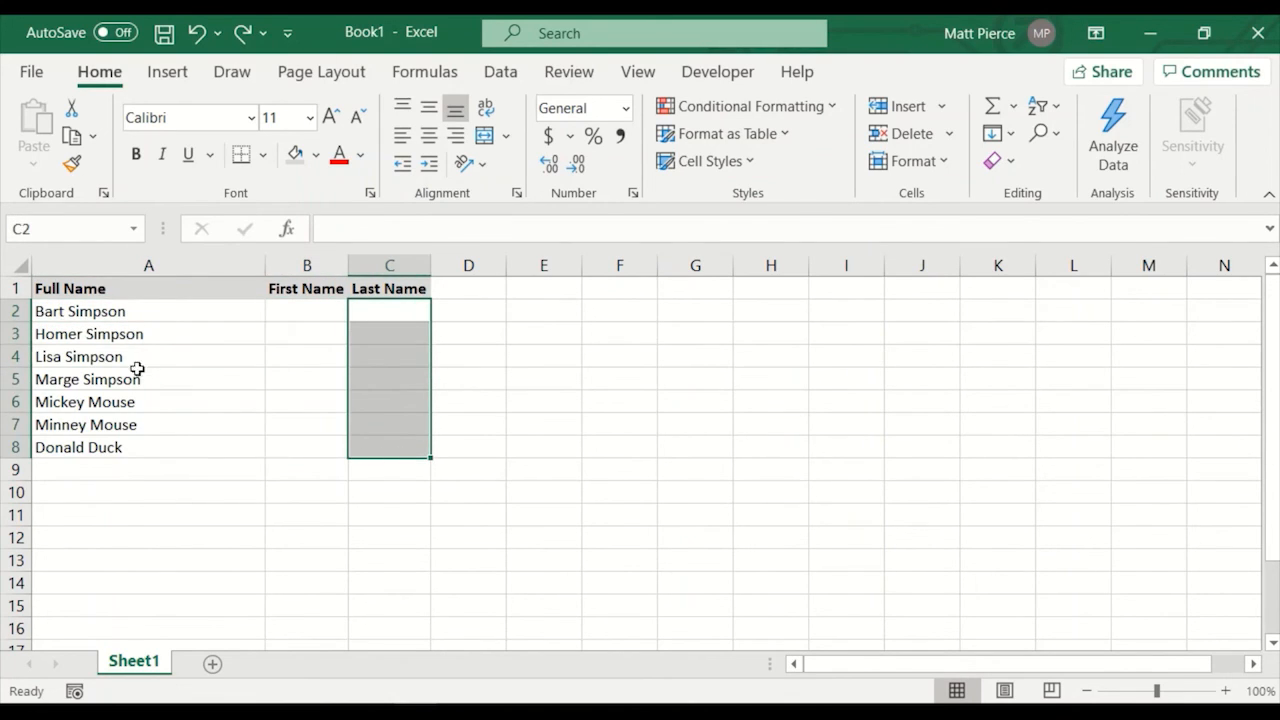
pyautogui.click(107, 313)
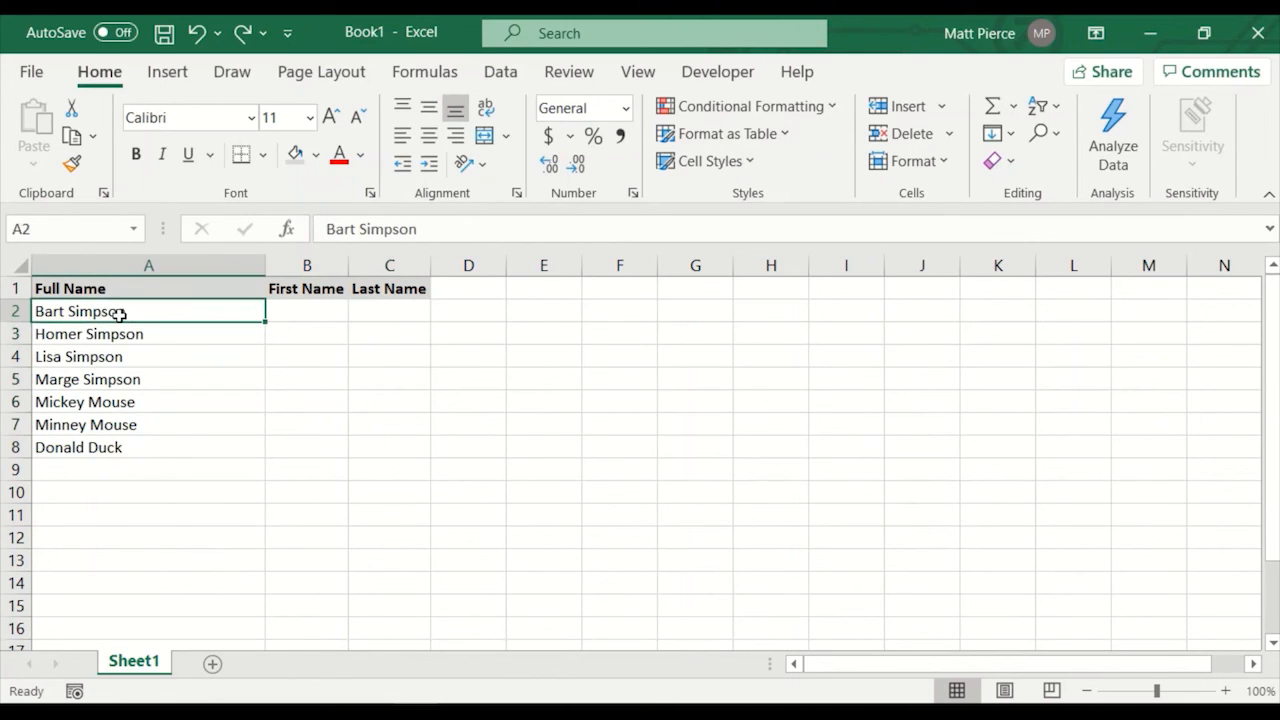
# - Split the full name in A2 by entering its first name in B2 and its last name in C2
pyautogui.click(306, 312)
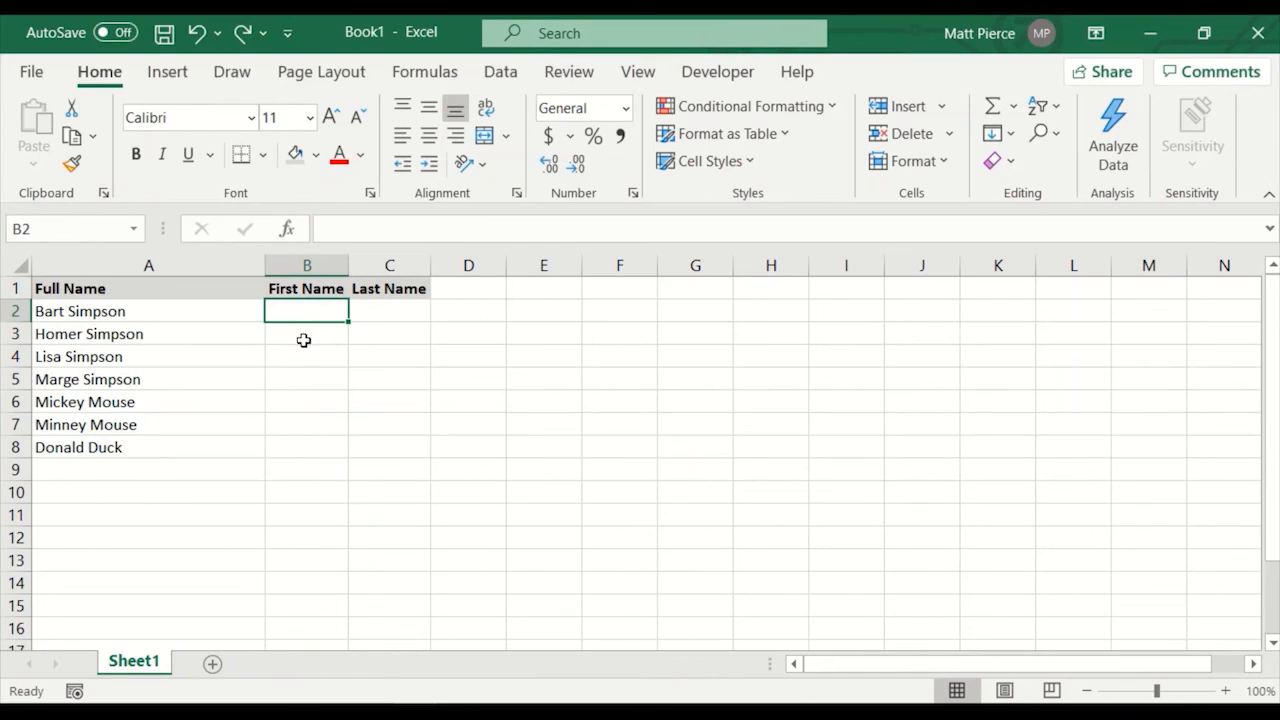
pyautogui.write('Ba')
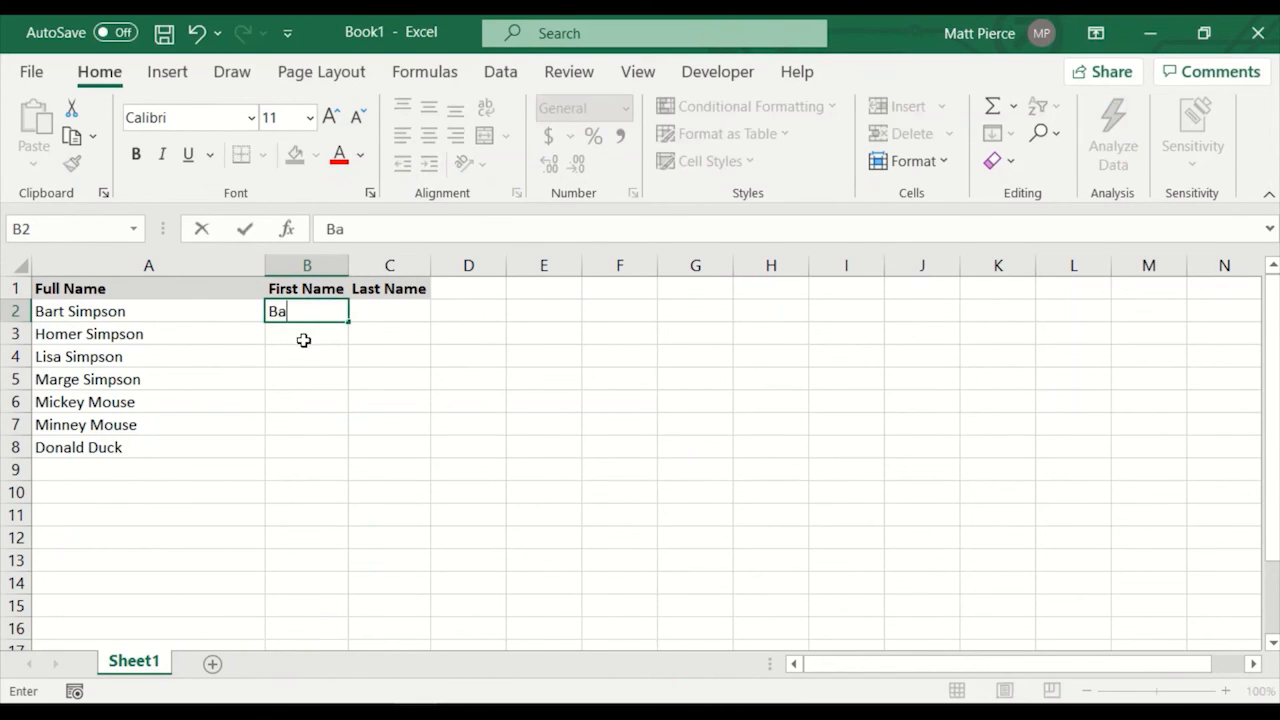
pyautogui.write('rt')
pyautogui.press('Tab')
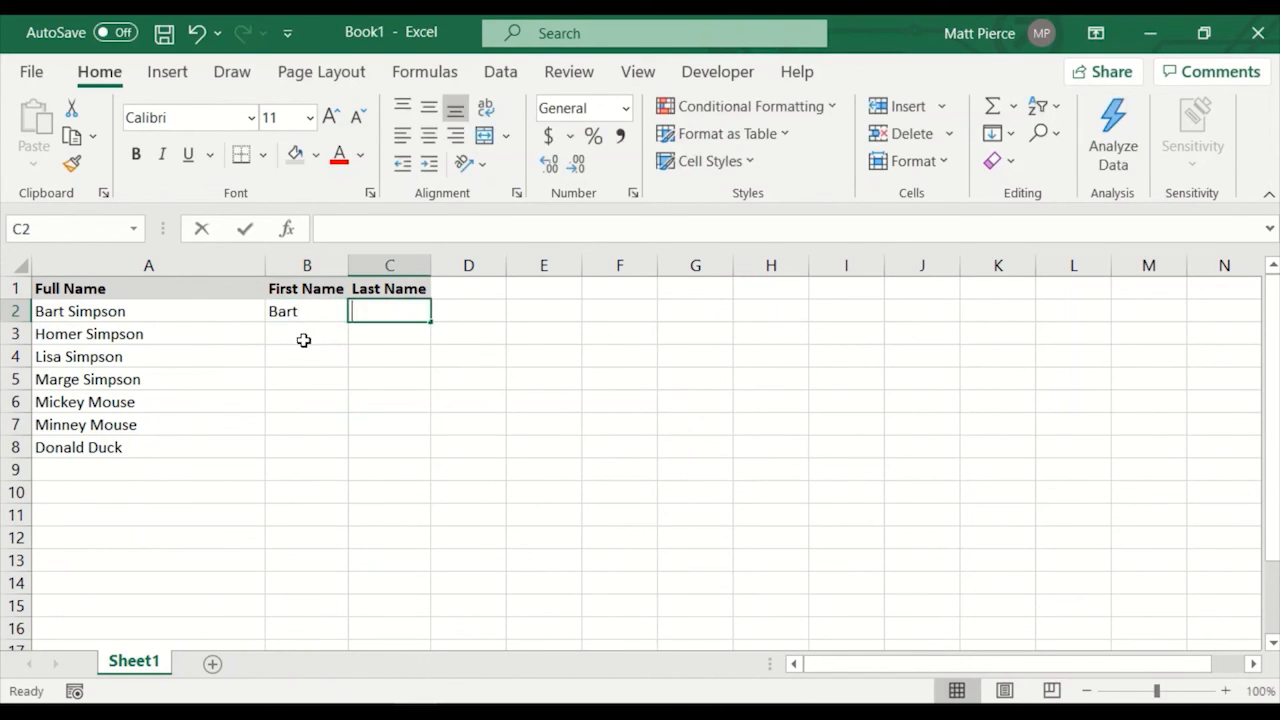
pyautogui.write('Simpson')
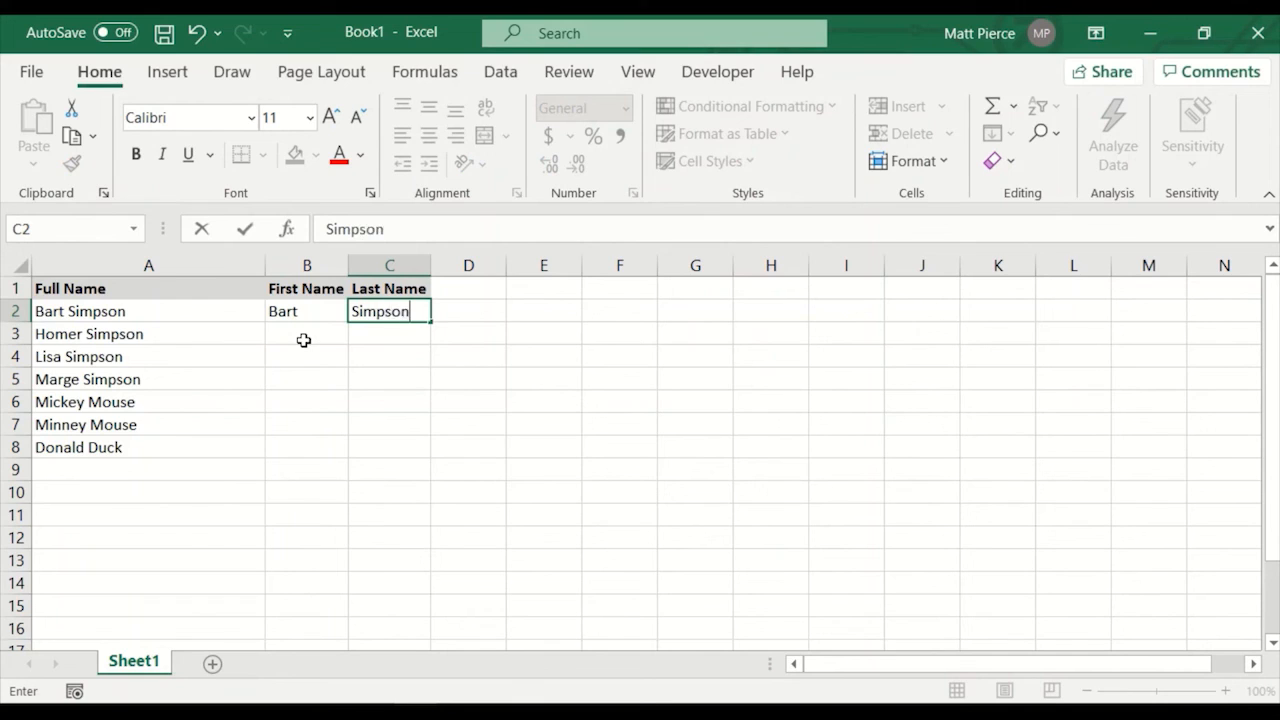
pyautogui.press('Return')
# - Fill the First Name column from B2 down to B8 and change the fill option to Flash Fill
pyautogui.press('Up')
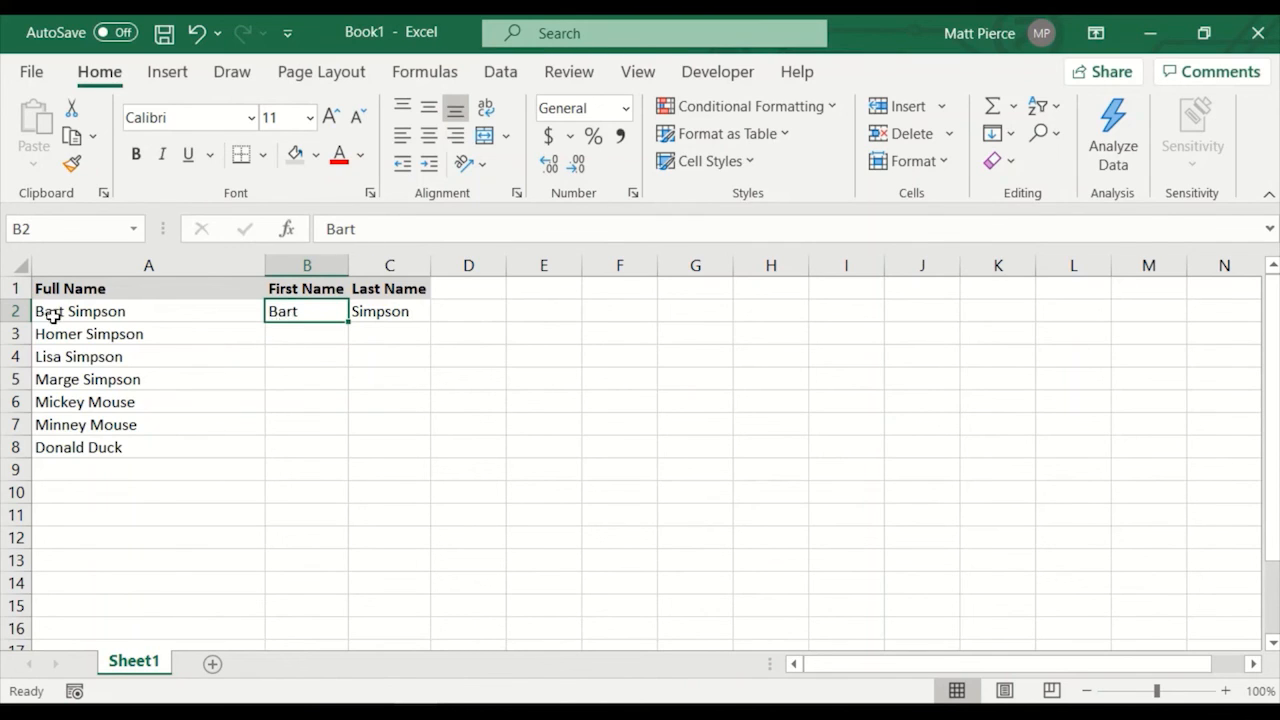
pyautogui.moveTo(347, 328); pyautogui.dragTo(345, 456)
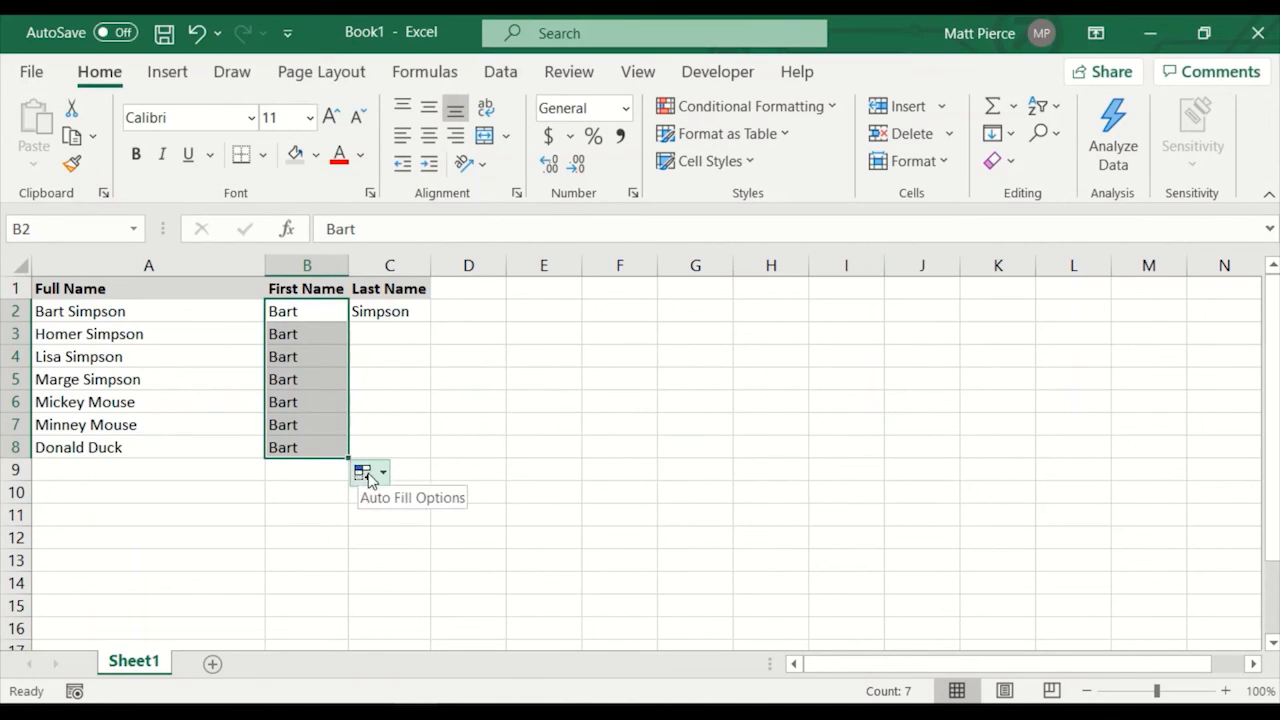
pyautogui.click(385, 480)
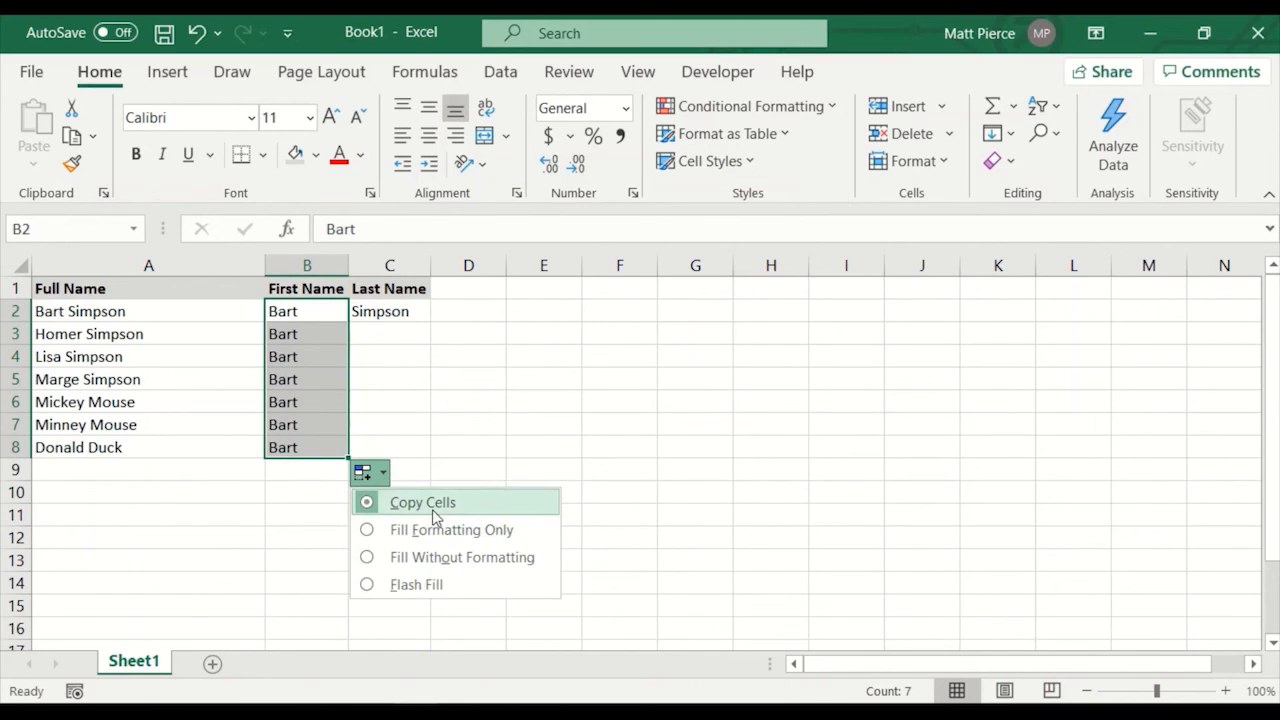
pyautogui.click(417, 585)
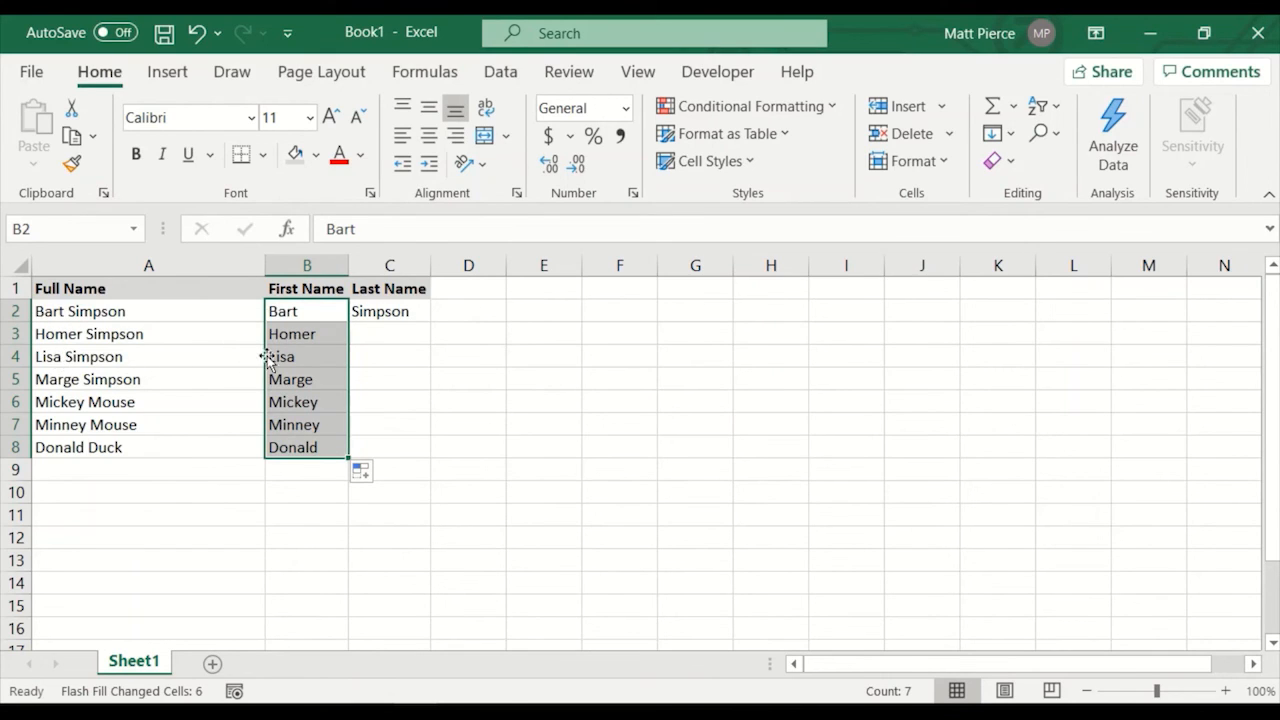
# - Fill the Last Name column from C2 down to C8 and change the fill option to Flash Fill
pyautogui.click(402, 312)
pyautogui.moveTo(431, 324); pyautogui.dragTo(436, 462)
pyautogui.click(466, 477)
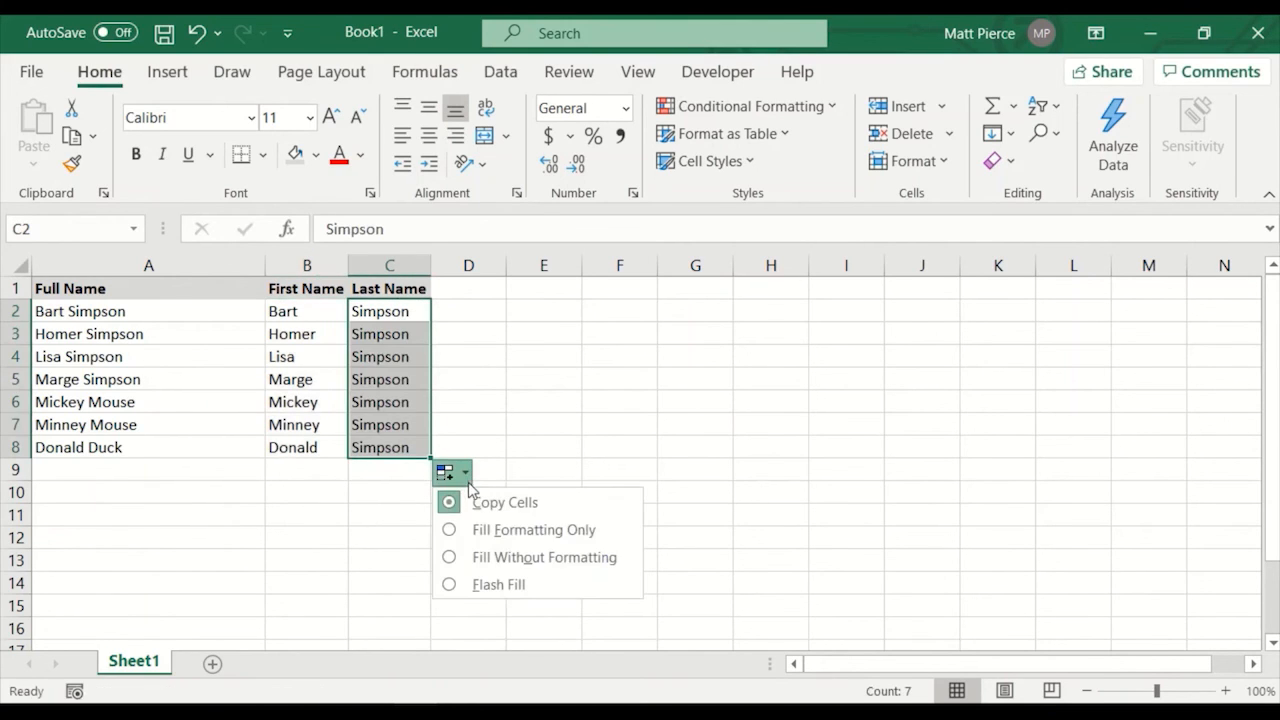
pyautogui.click(492, 584)
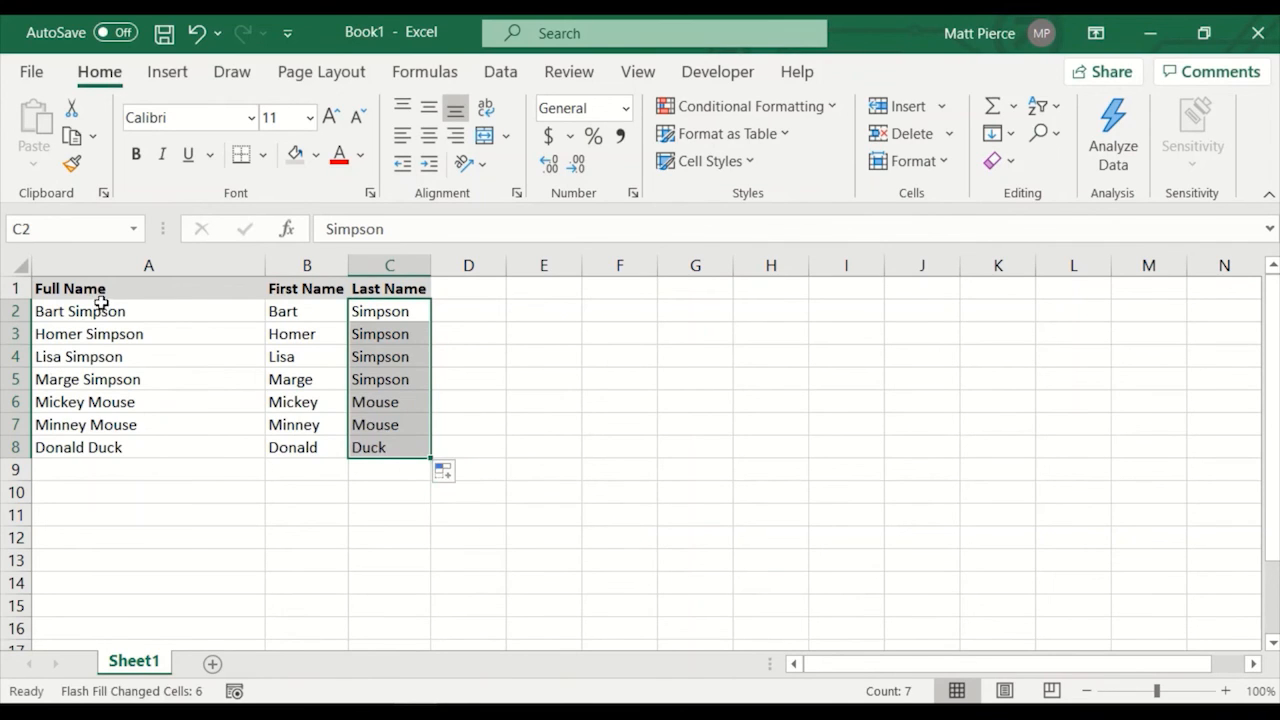
pyautogui.click(296, 518)
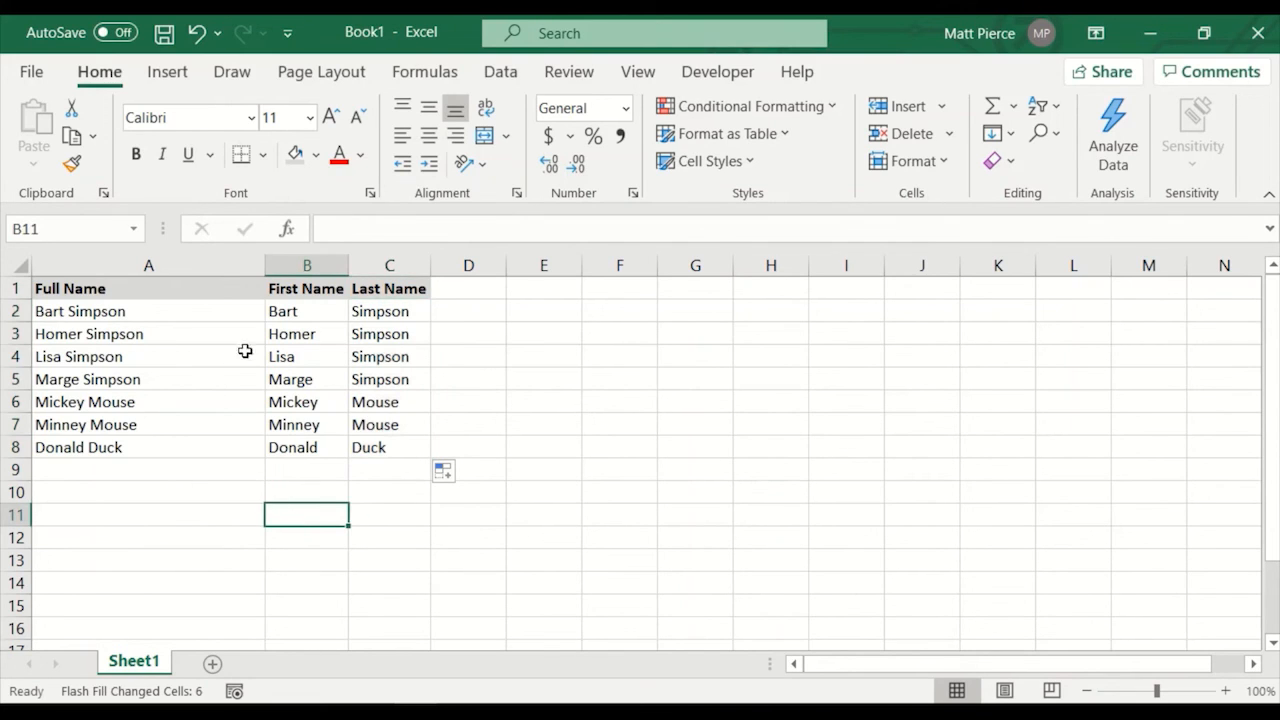
pyautogui.click(292, 313)
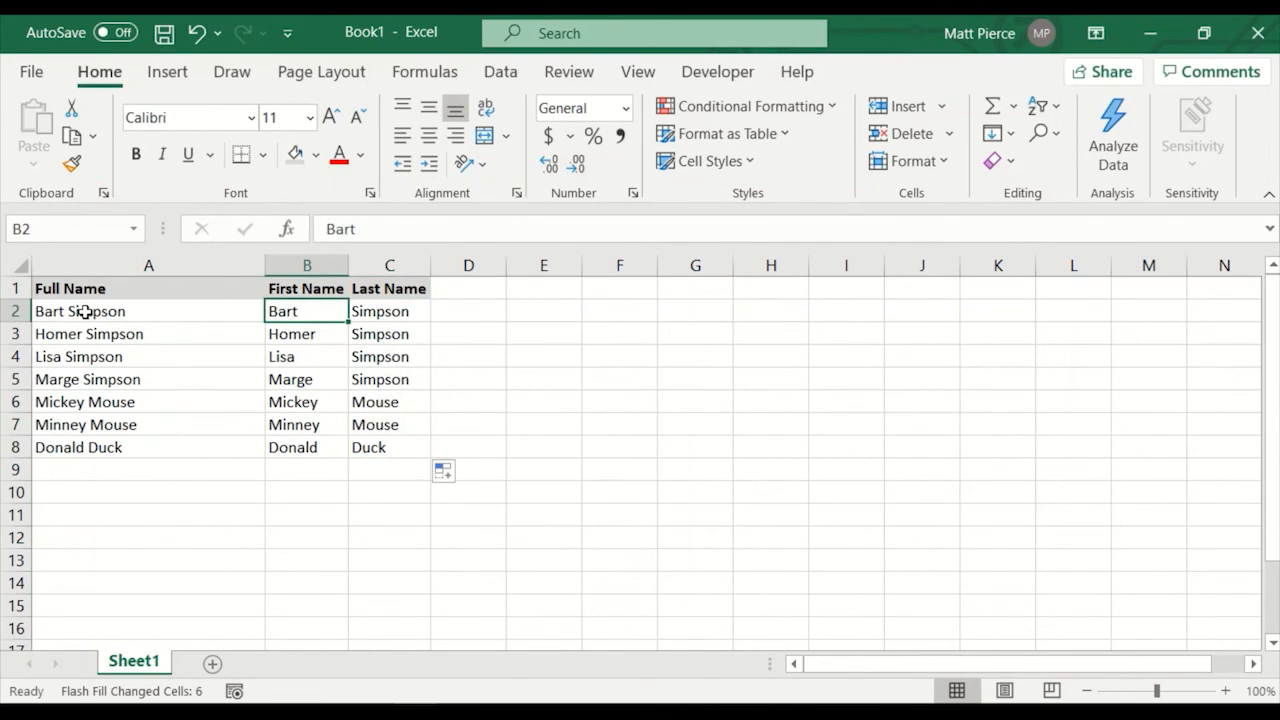